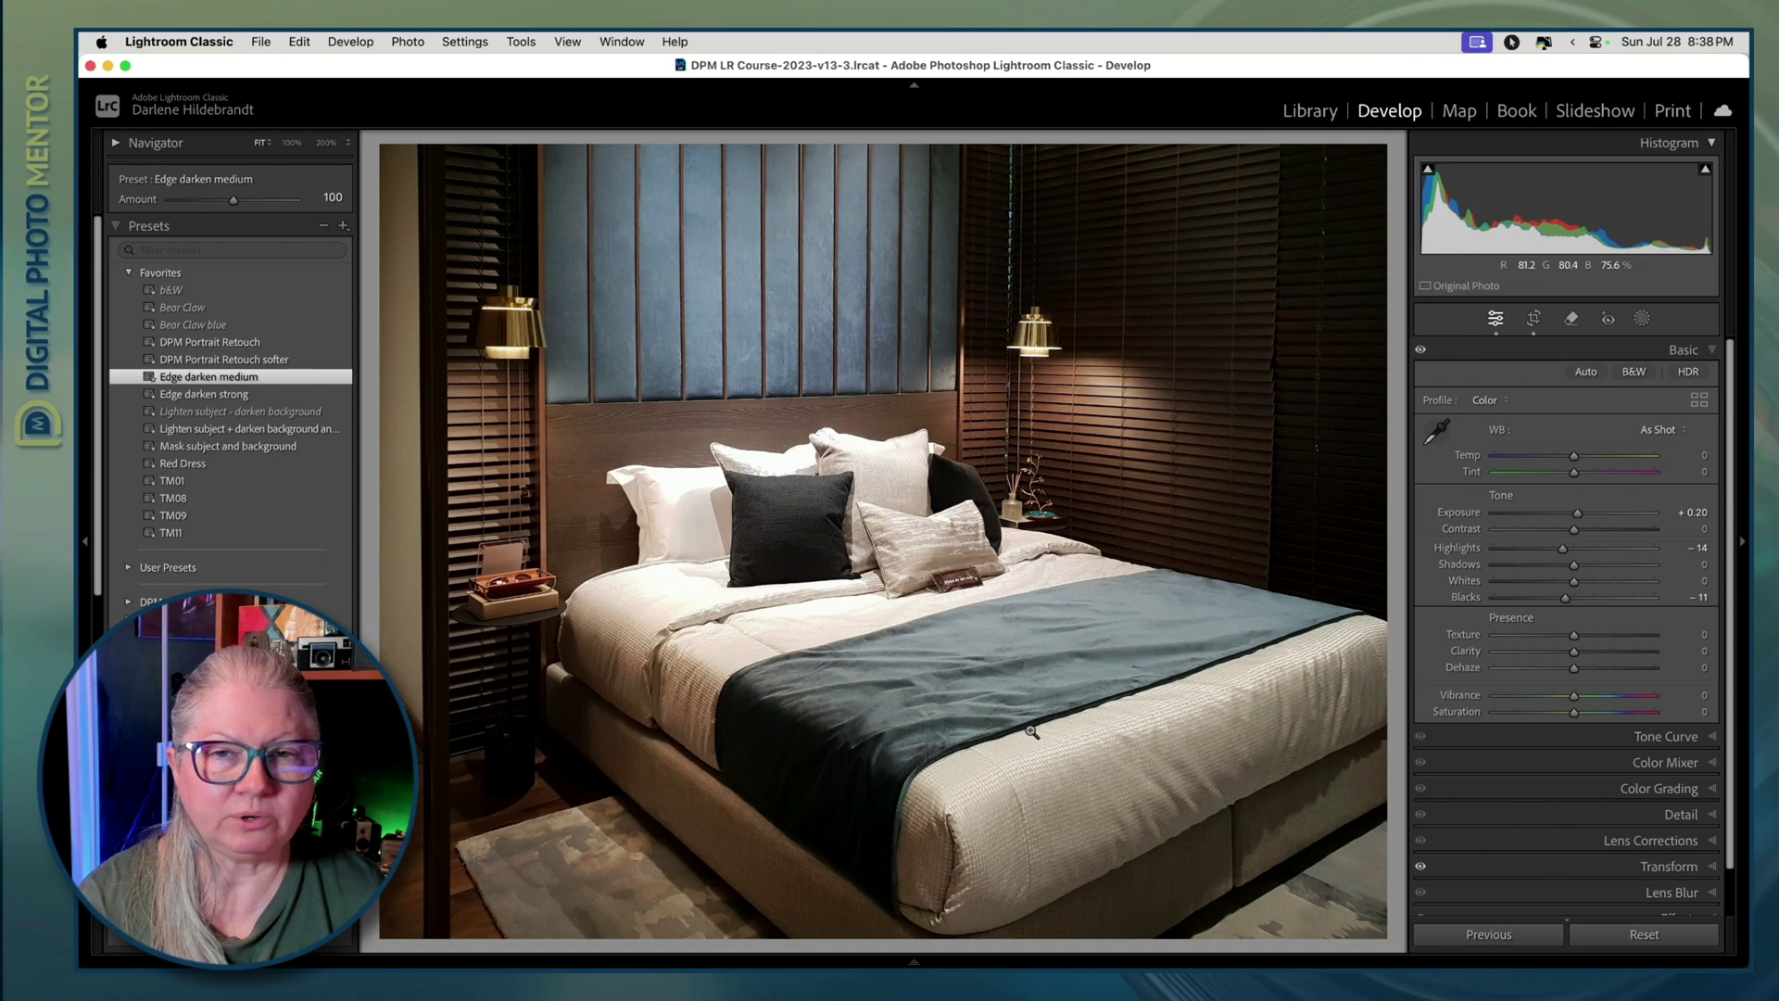
Step: Zoom to 200% on the pillow tag and open the Remove tool in Remove mode
{"action": "left_click", "coordinate": [951, 579]}
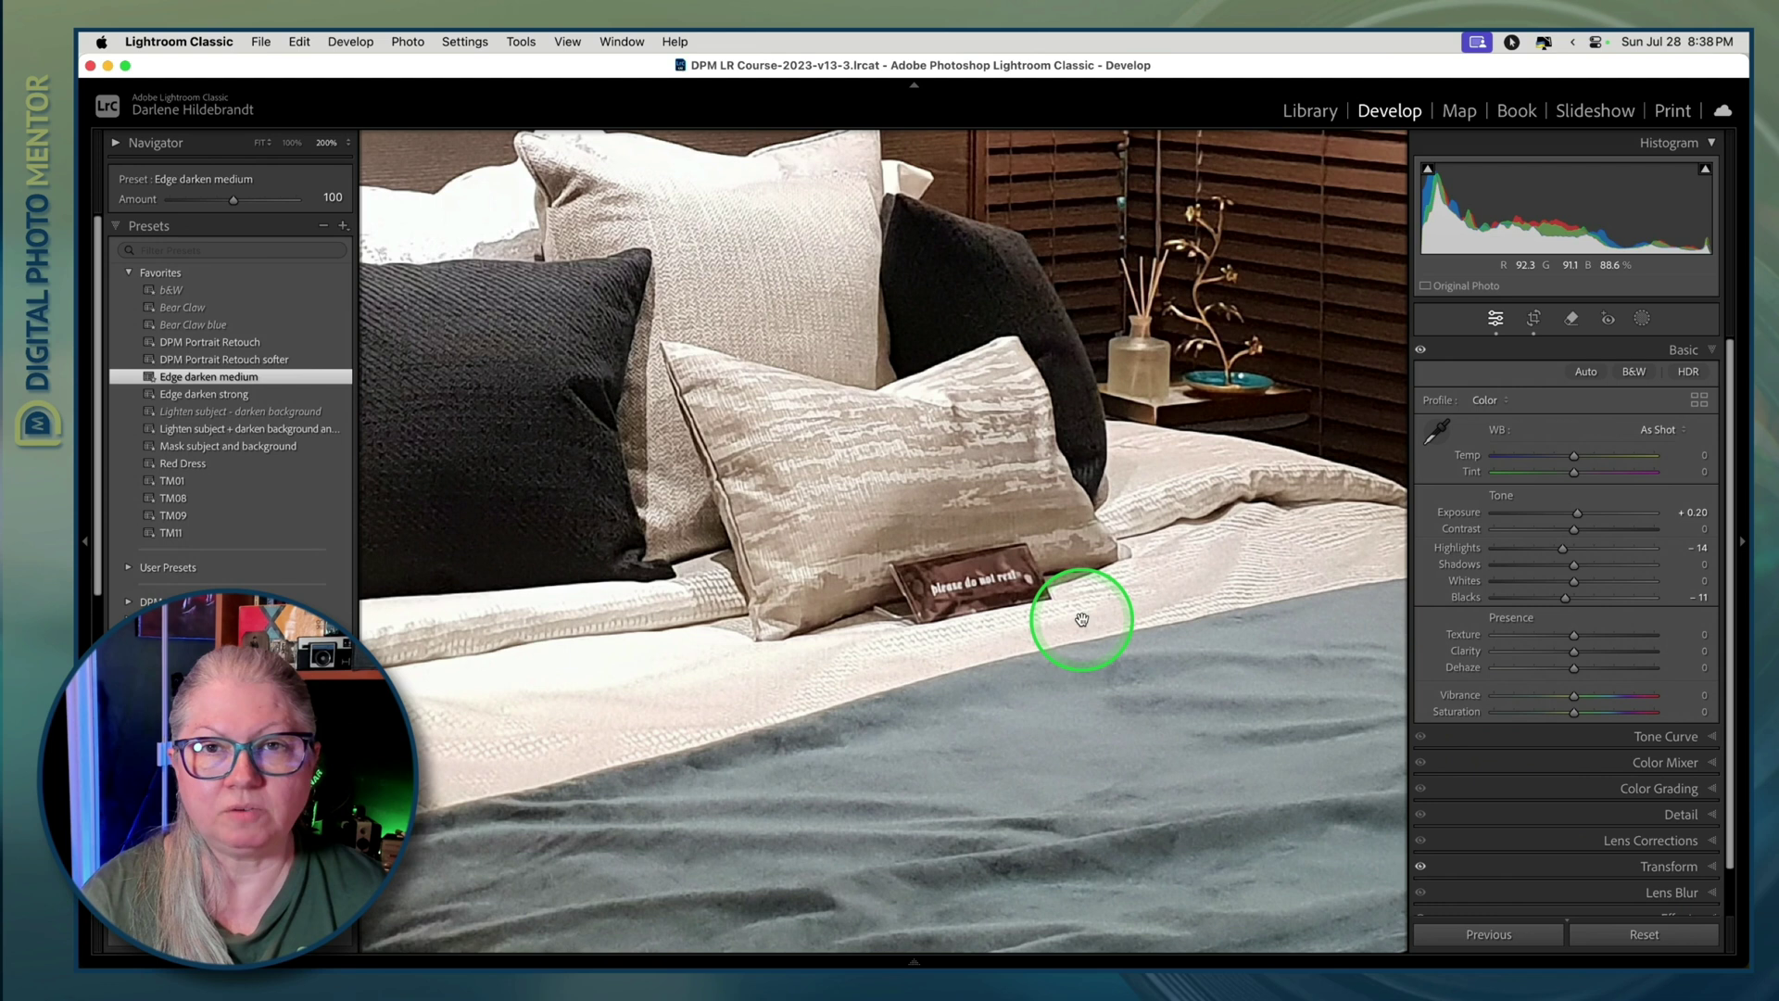
{"action": "left_click", "coordinate": [1572, 320]}
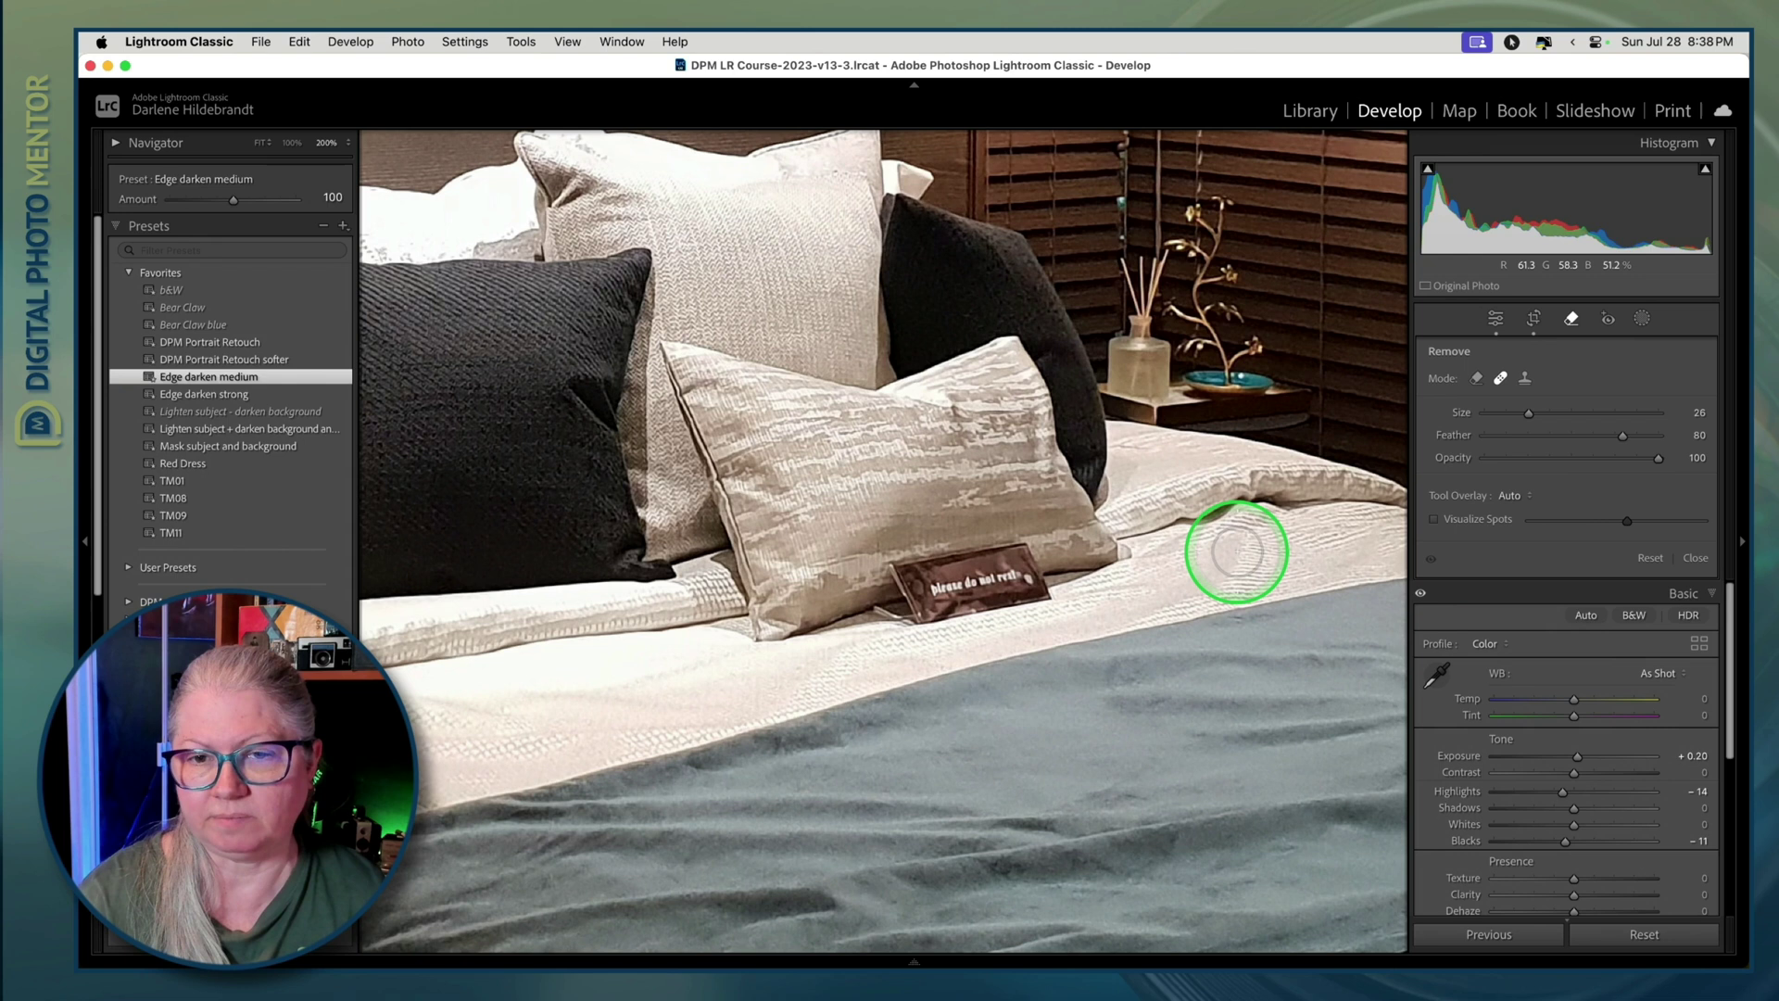
{"action": "left_click", "coordinate": [1478, 380]}
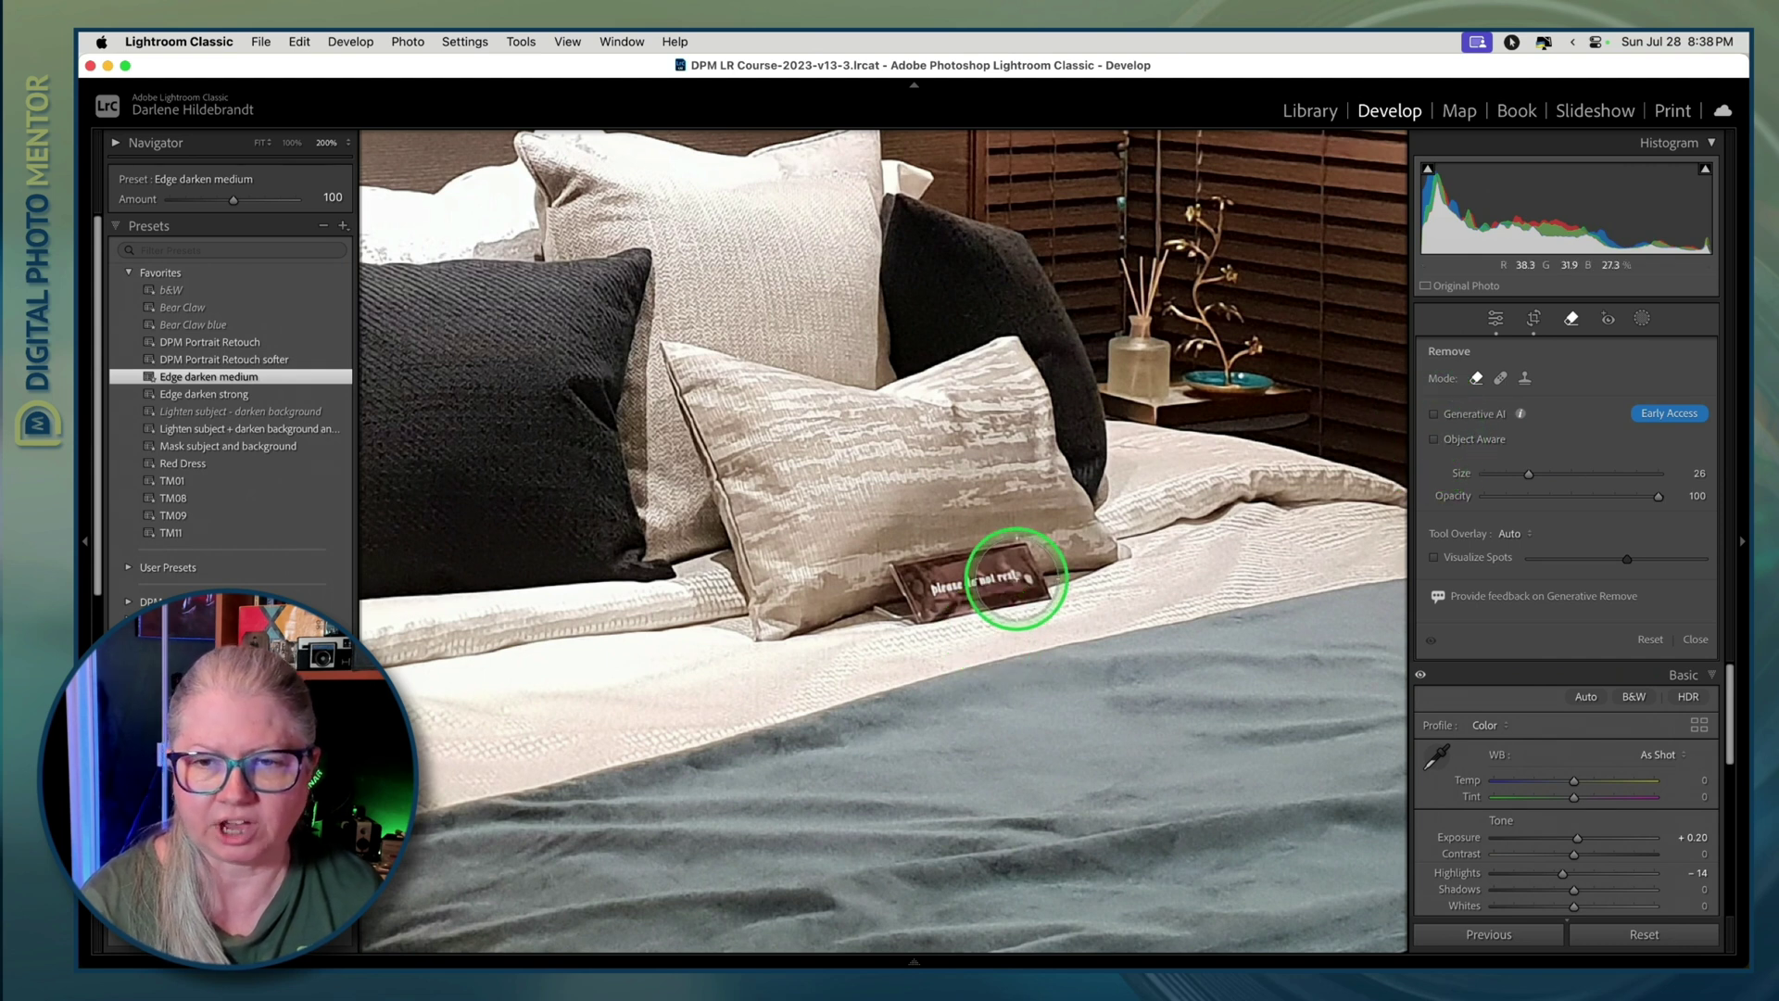
Step: Paint out the pillow sign at size 26, refresh the fill, and nudge its source
{"action": "mouse_move", "coordinate": [1025, 577]}
{"action": "left_mouse_down"}
{"action": "mouse_move", "coordinate": [879, 598]}
{"action": "mouse_move", "coordinate": [1023, 578]}
{"action": "left_mouse_up"}
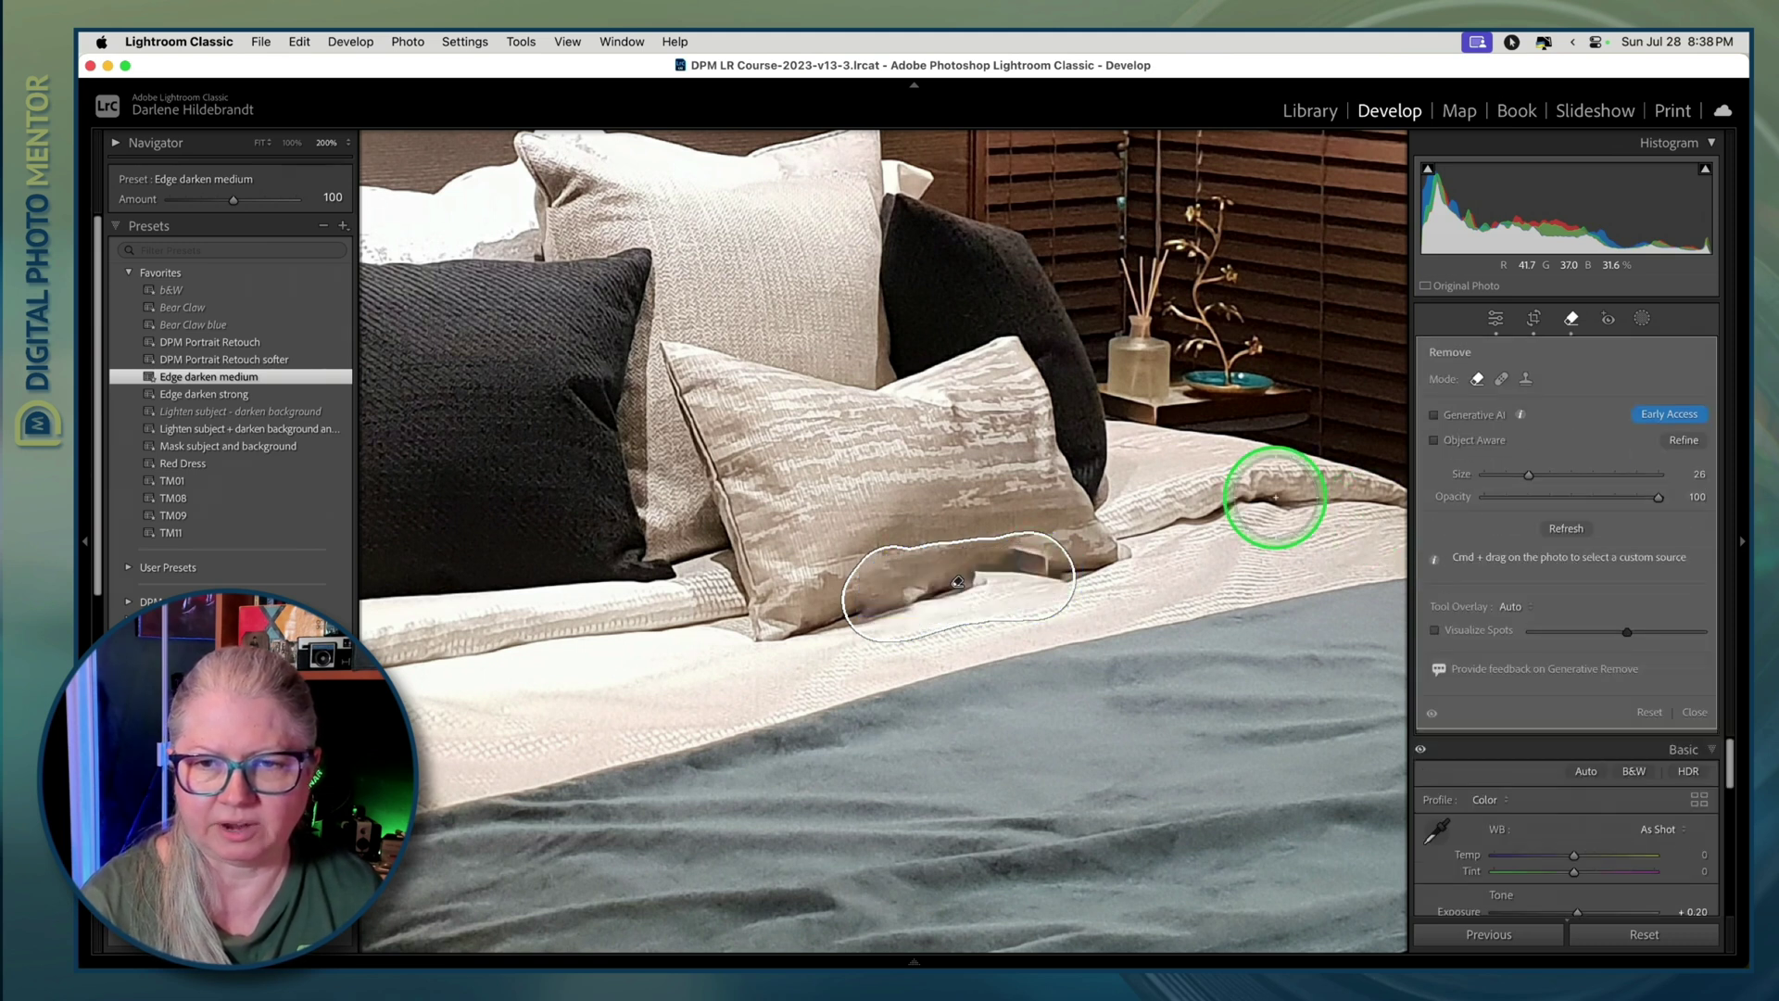
{"action": "left_click", "coordinate": [1558, 530]}
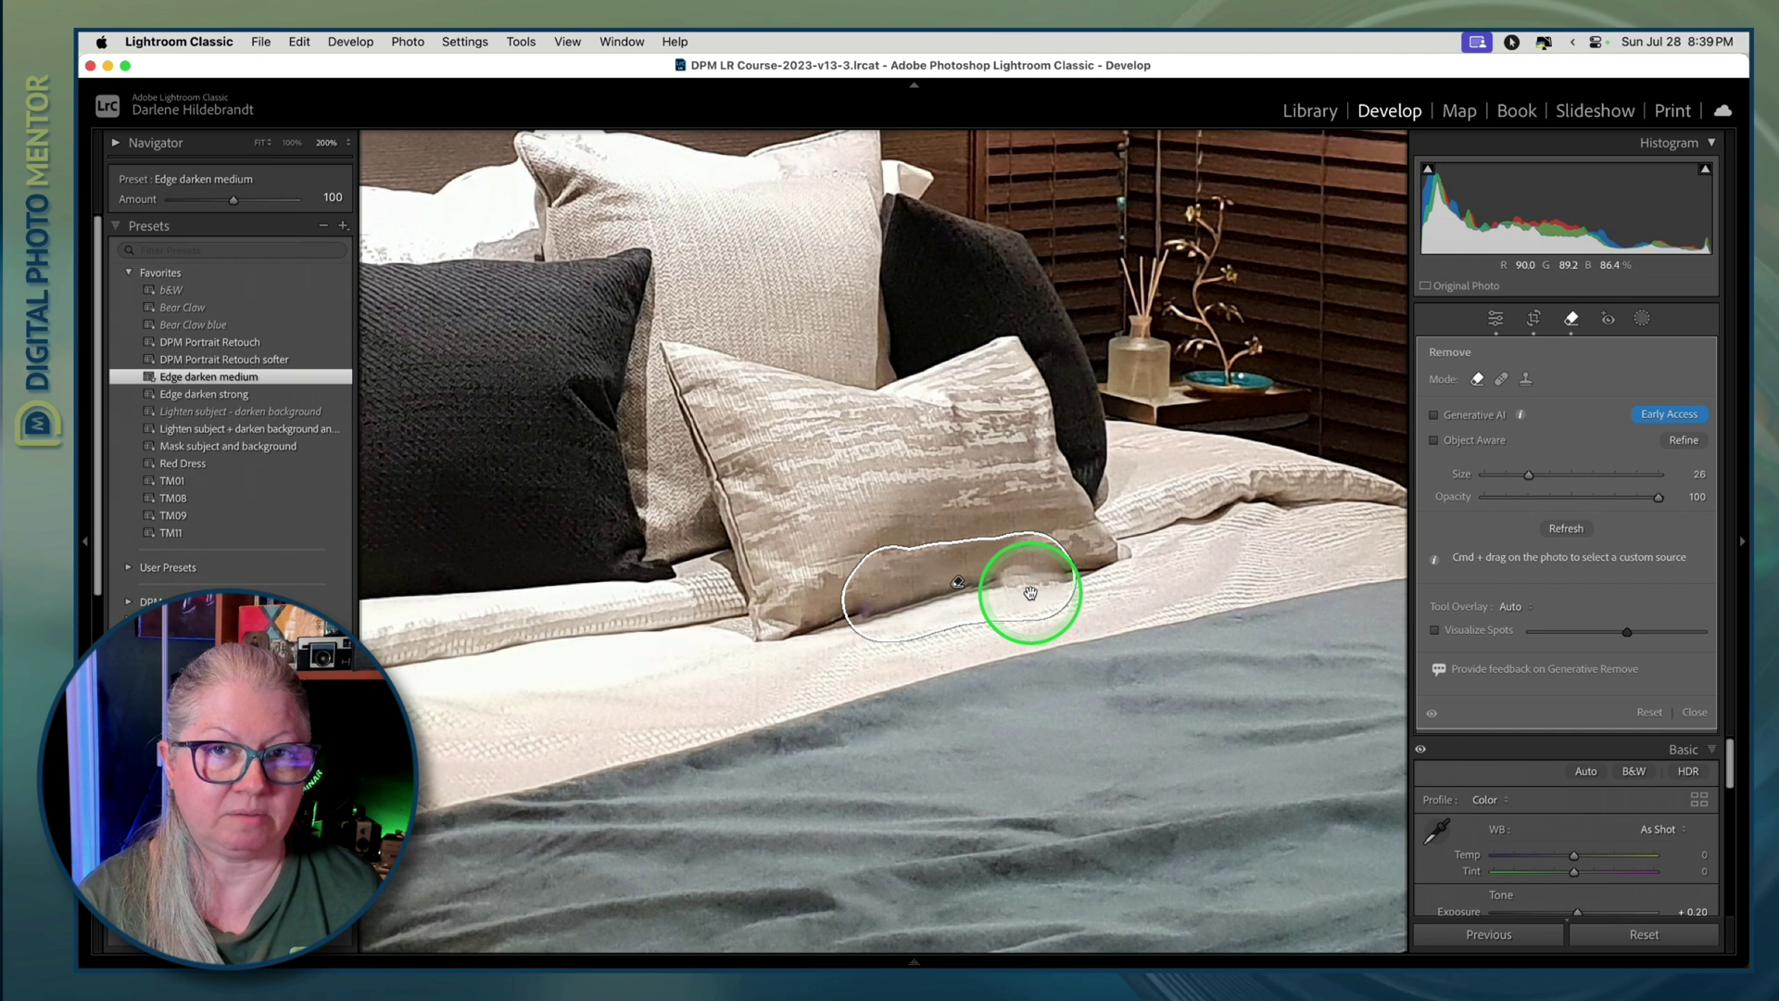
{"action": "left_click_drag", "start_coordinate": [1032, 592], "coordinate": [1020, 572]}
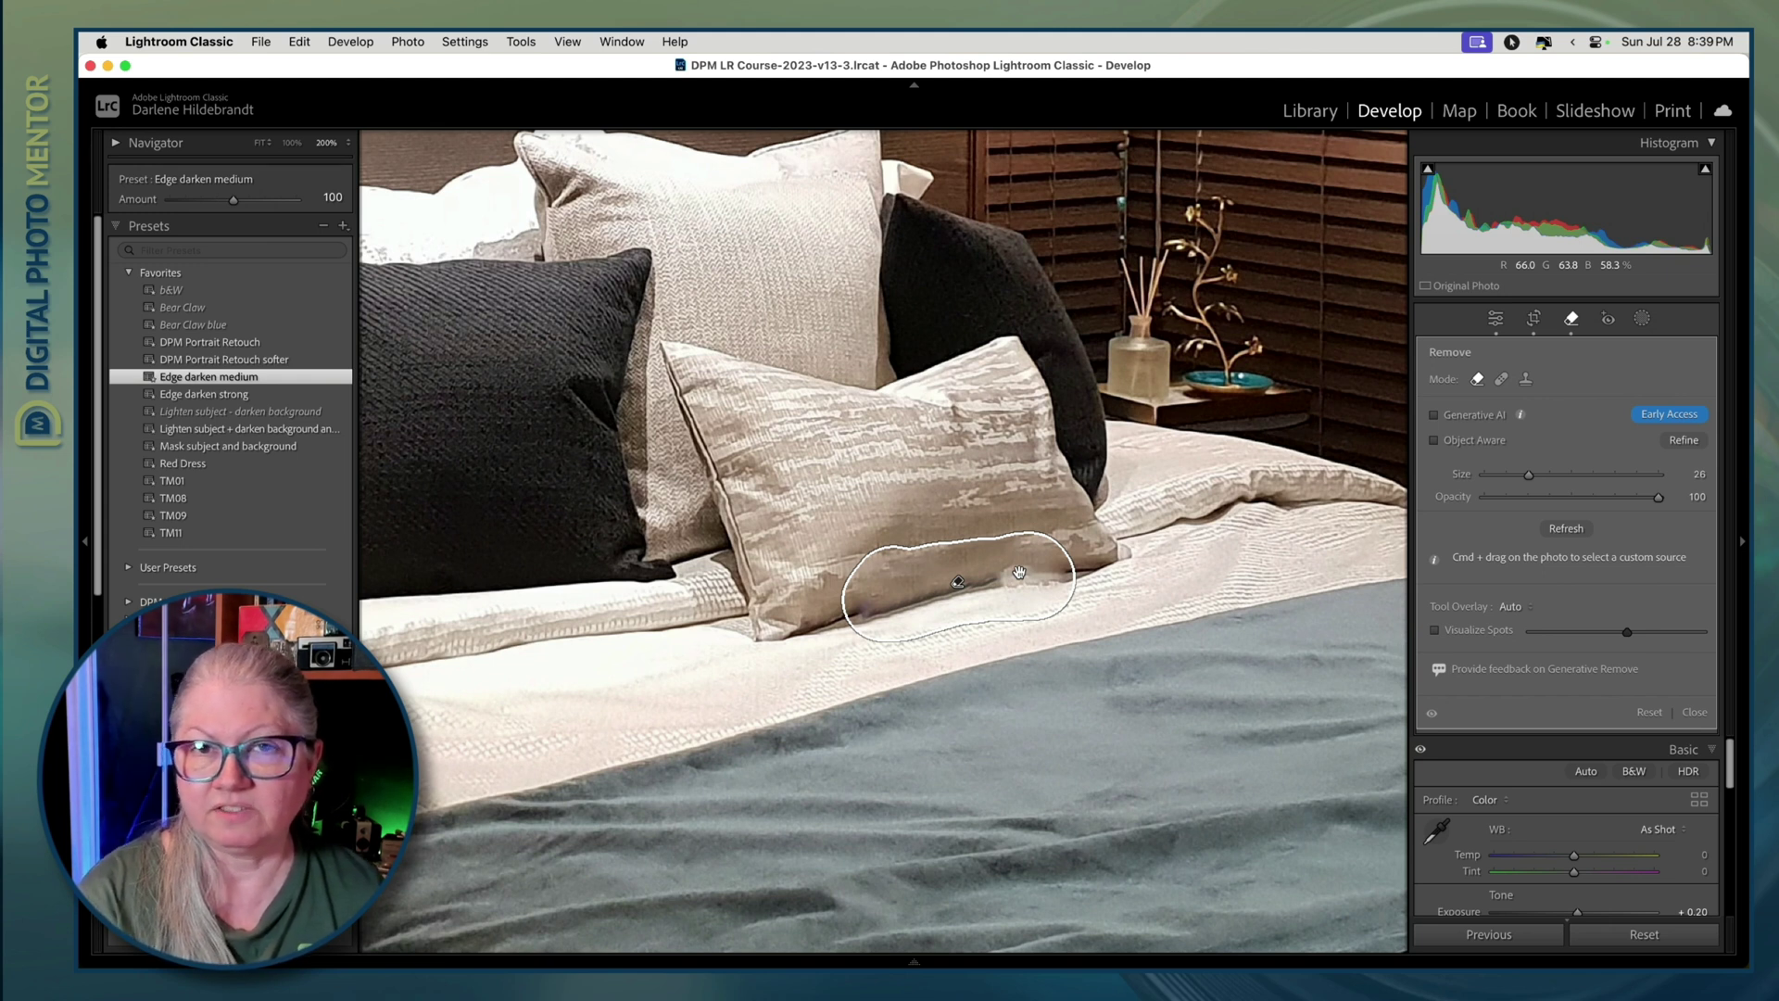
Step: Paint size-11 Remove spots over leftover marks along the pillow's bottom edge and refresh the fill
{"action": "left_click", "coordinate": [1695, 710]}
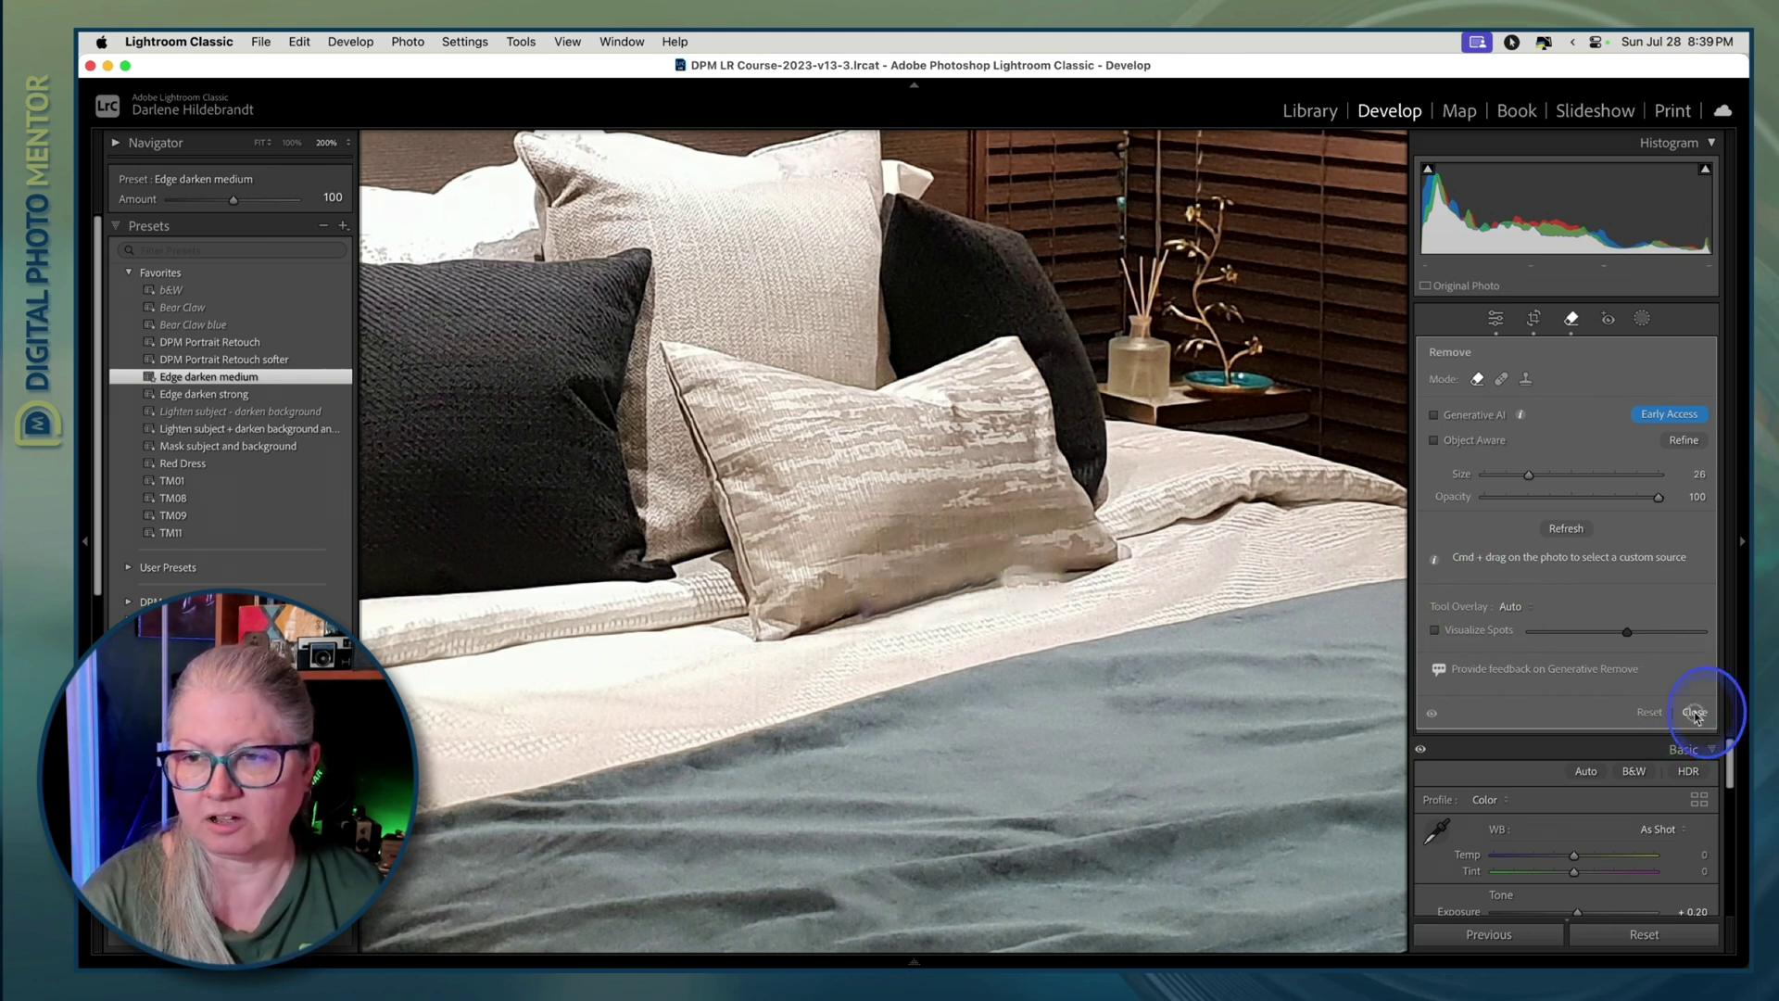
{"action": "left_click", "coordinate": [1571, 318]}
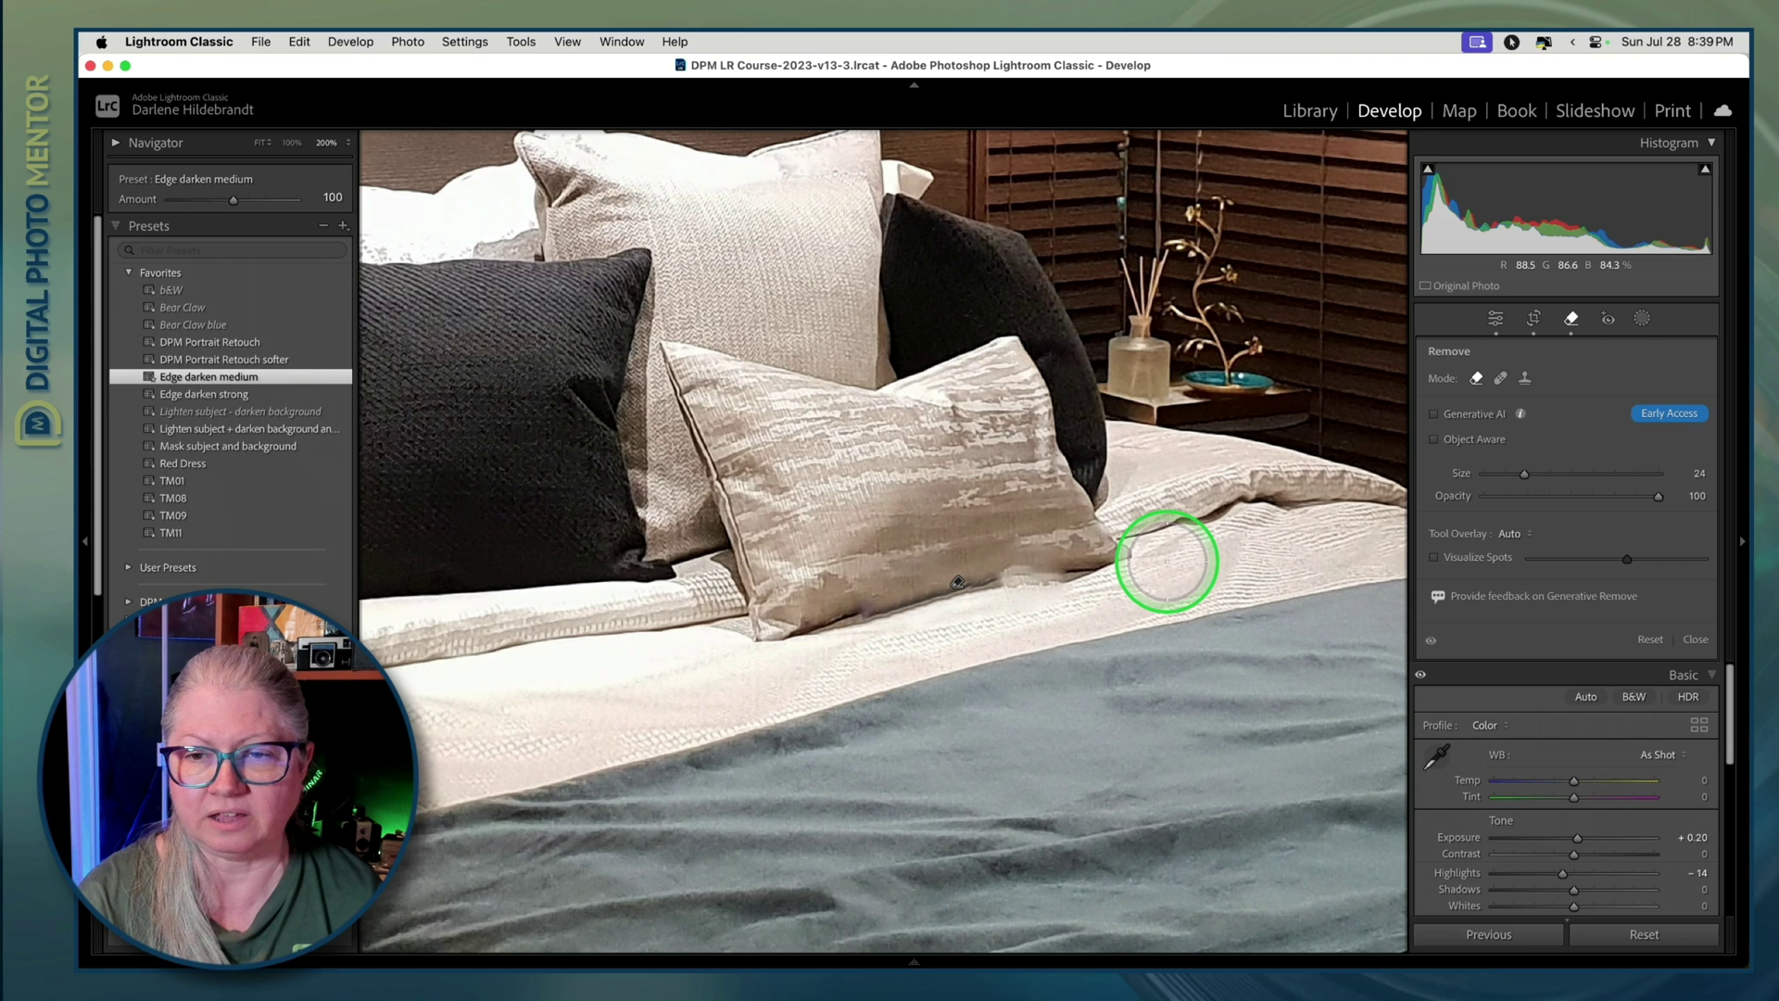
{"action": "left_click_drag", "start_coordinate": [1168, 560], "coordinate": [997, 577]}
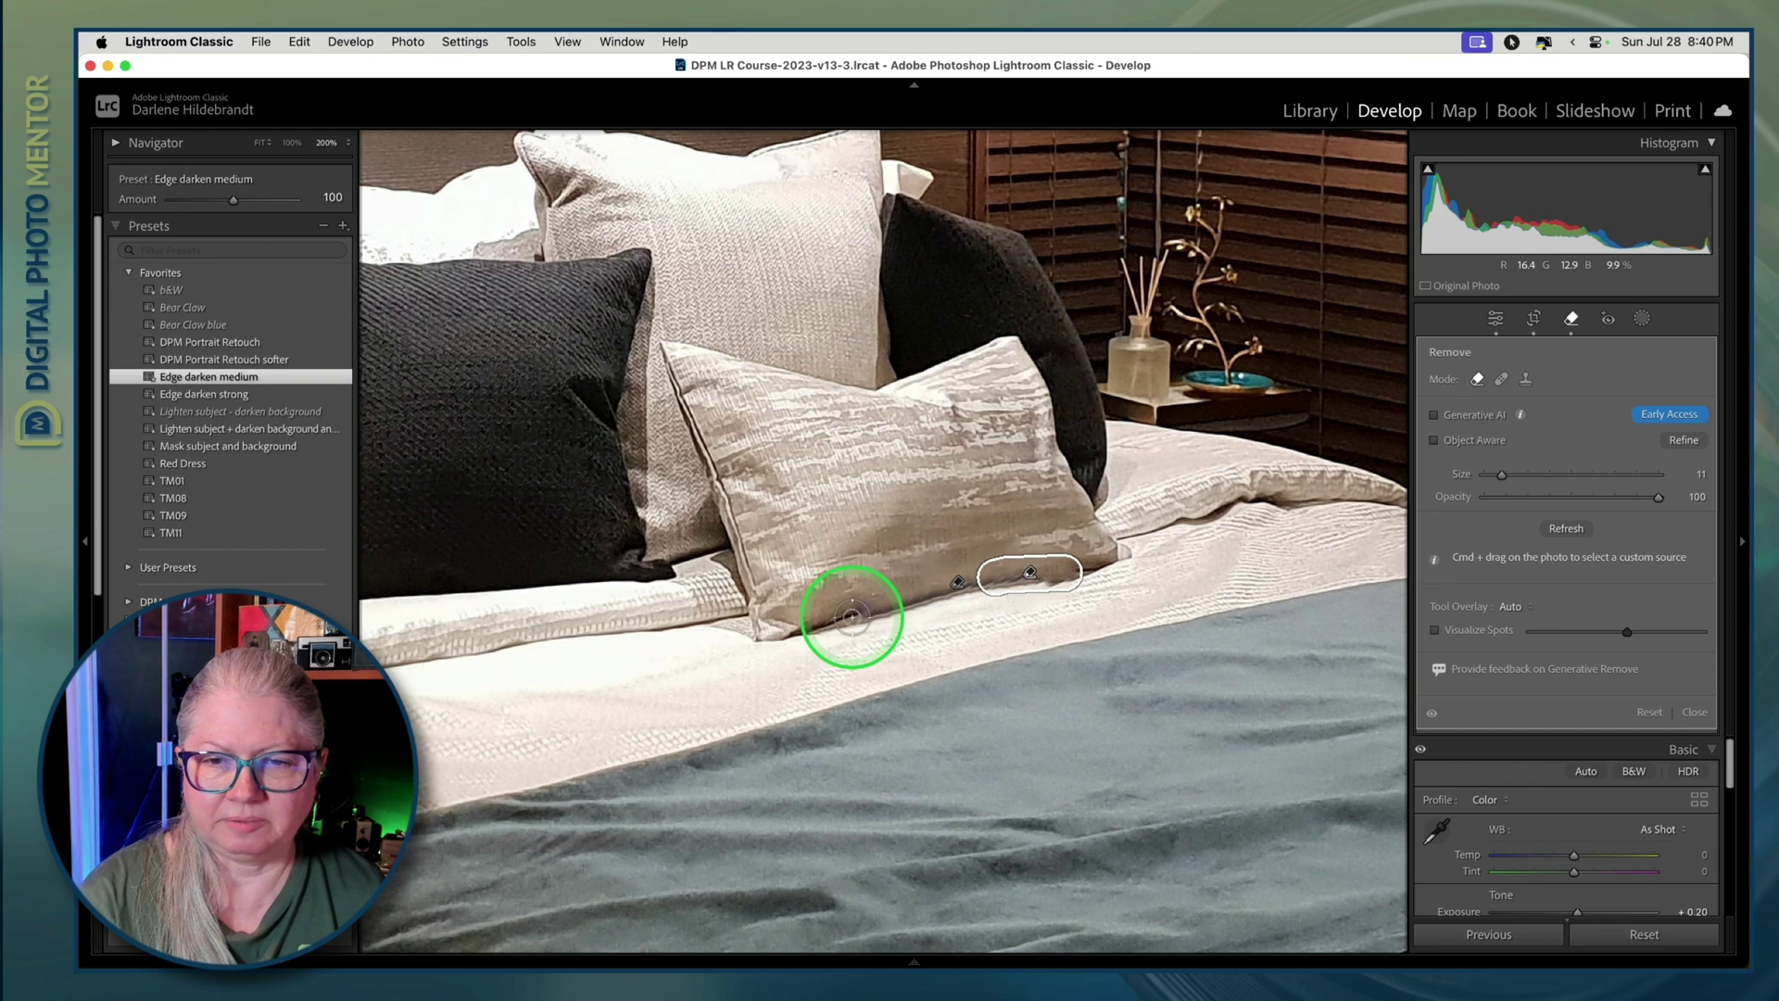
{"action": "left_click", "coordinate": [858, 616]}
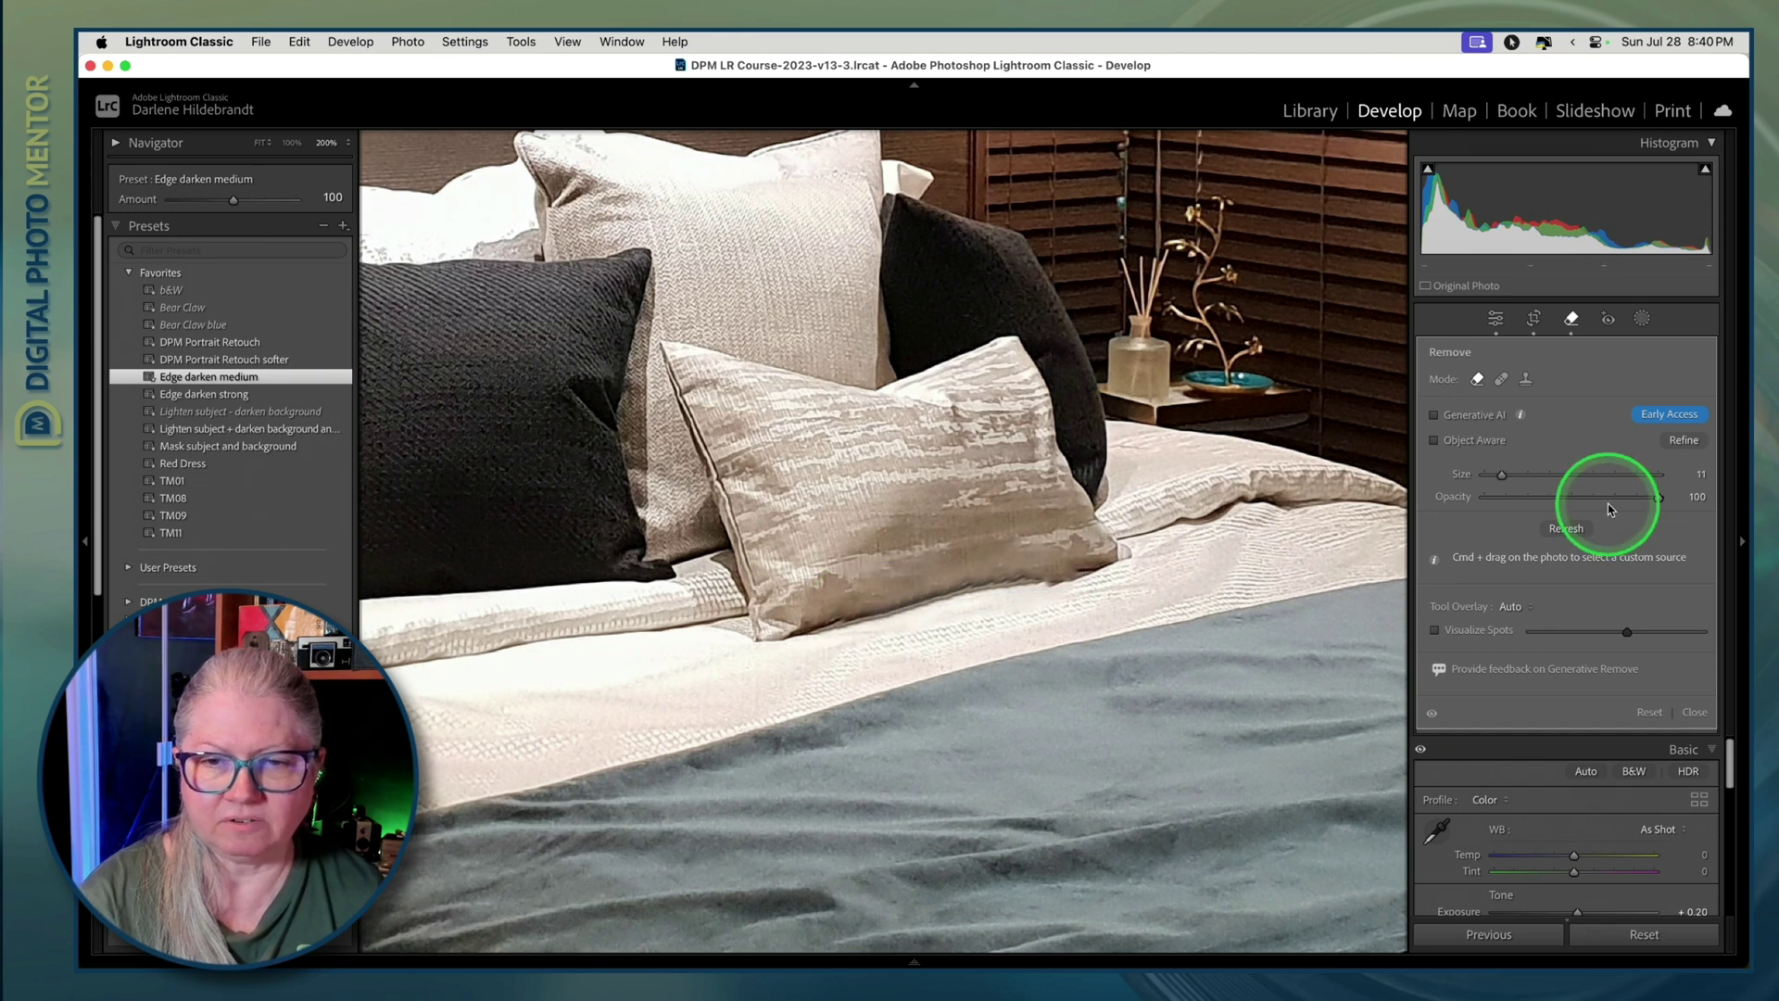
{"action": "left_click", "coordinate": [1565, 528]}
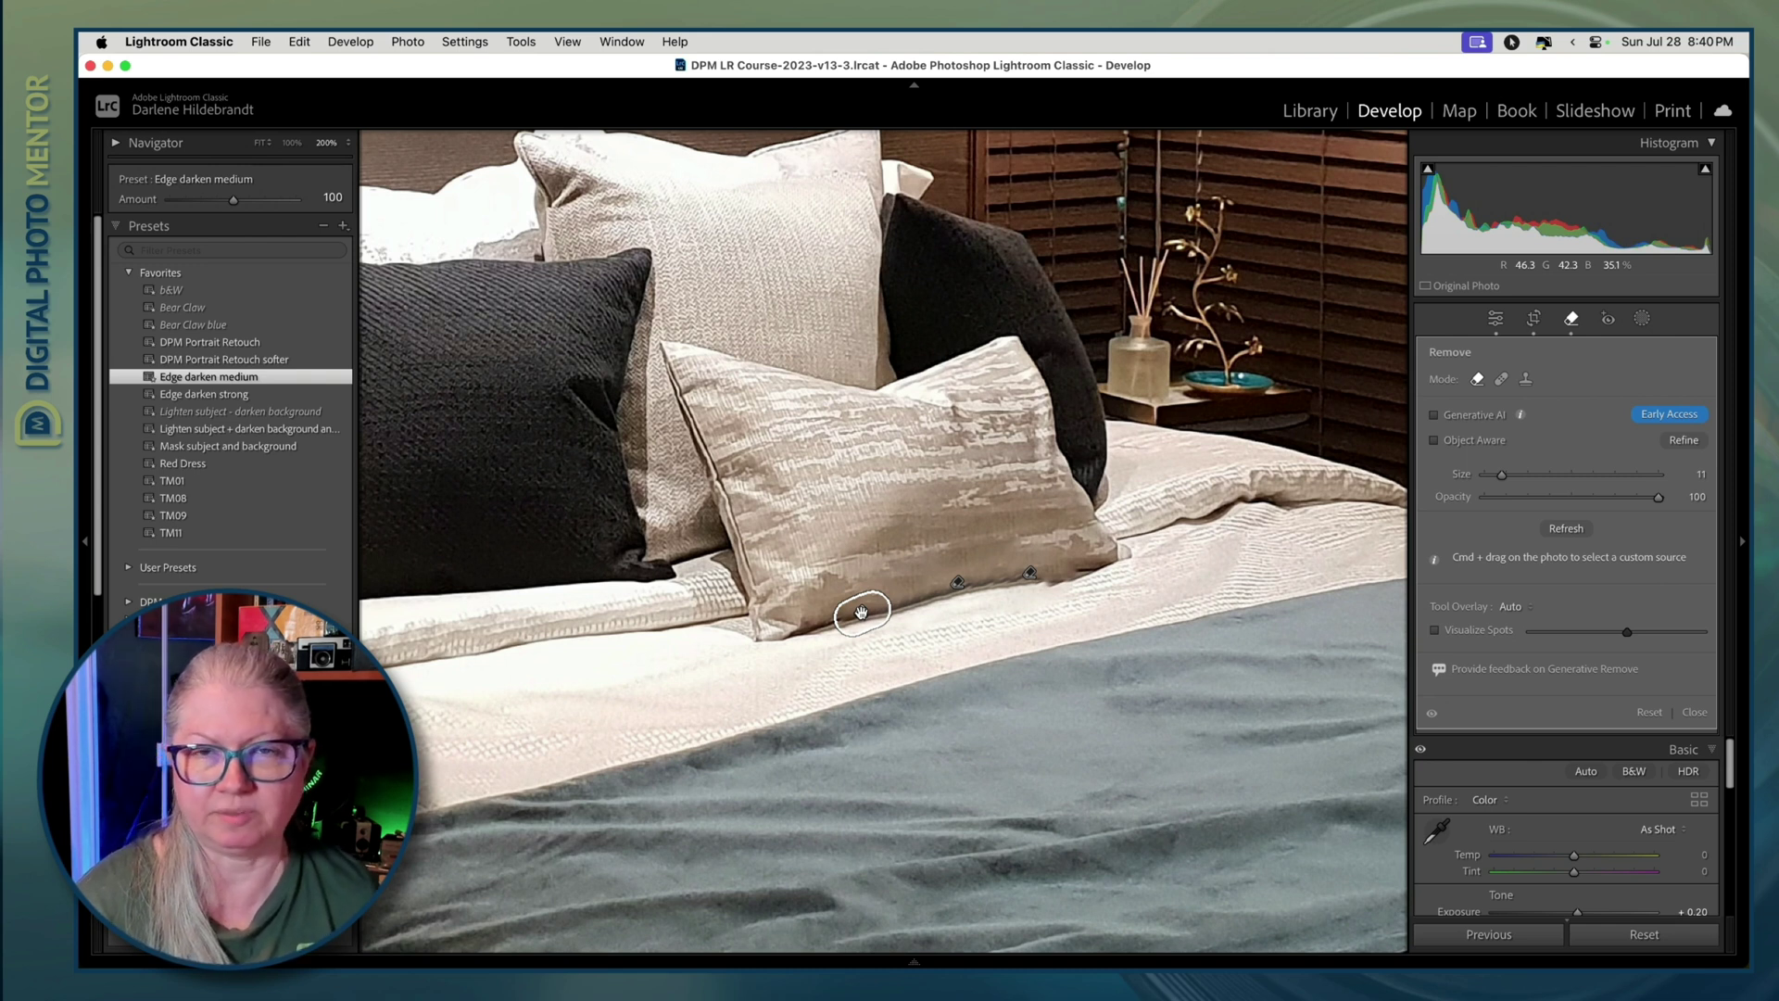
Step: Bring the left nightstand into view and paint a Remove spot over the sunglasses box and tray
{"action": "left_click_drag", "start_coordinate": [532, 596], "coordinate": [1101, 536]}
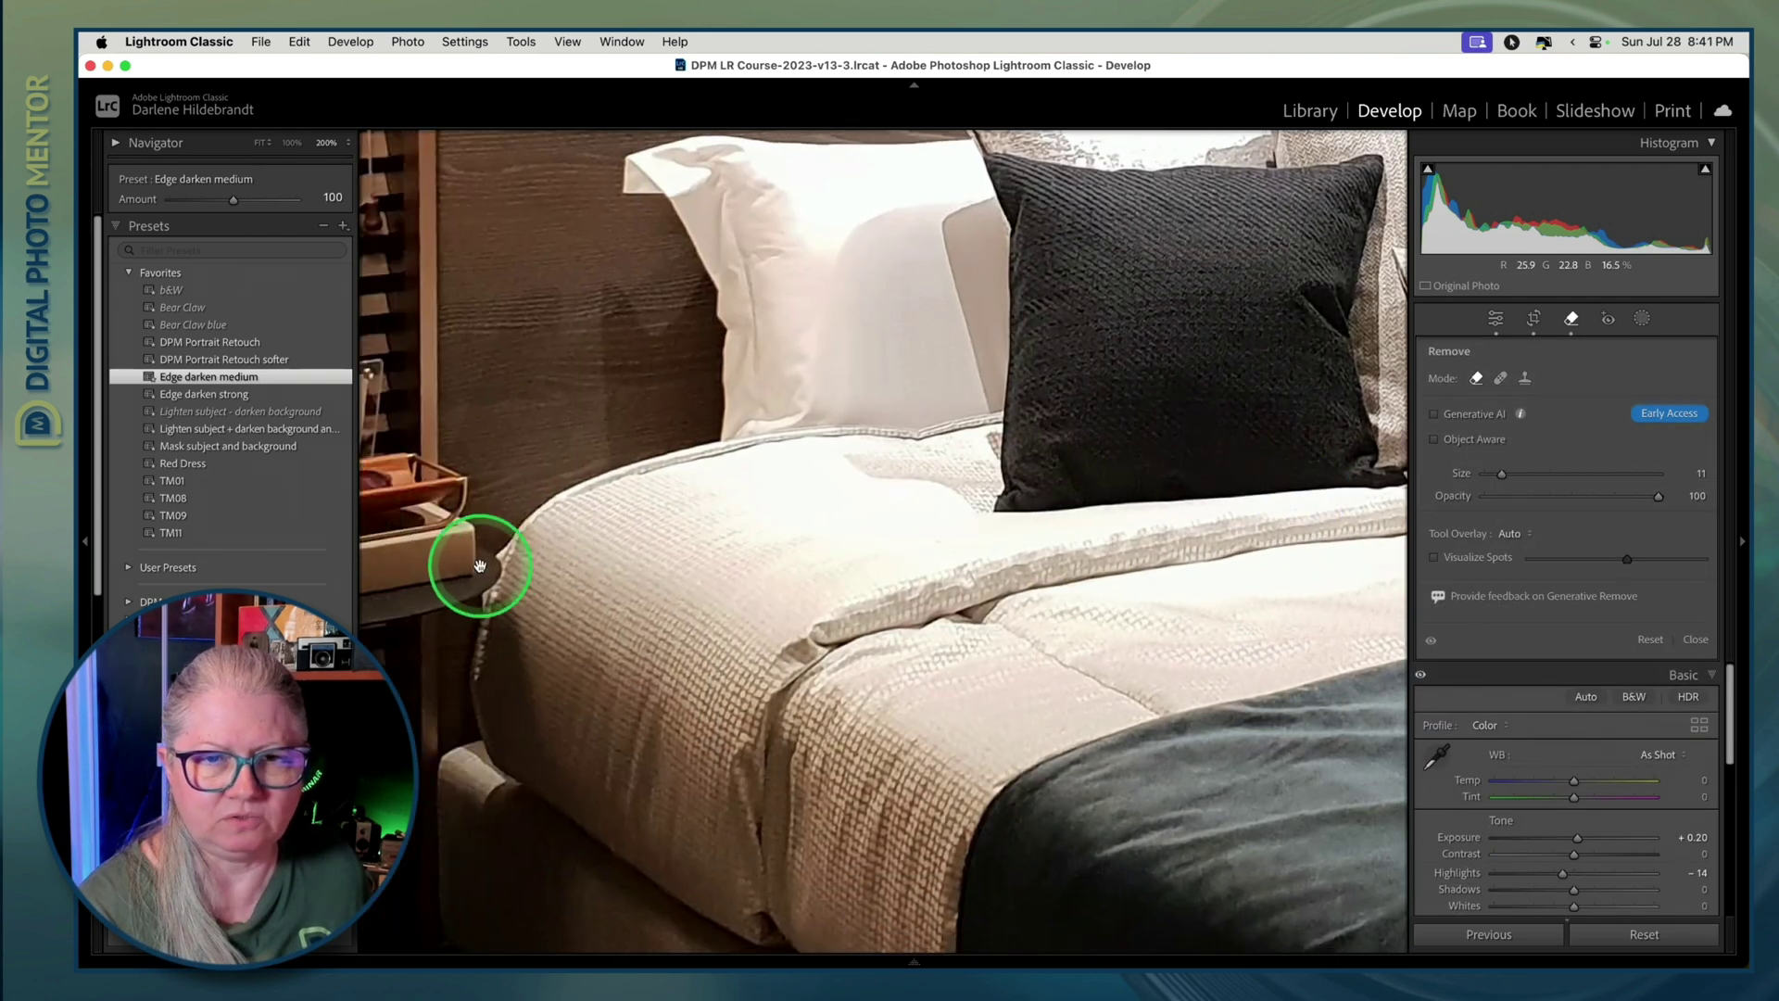
{"action": "mouse_move", "coordinate": [480, 560]}
{"action": "left_mouse_down"}
{"action": "mouse_move", "coordinate": [1072, 587]}
{"action": "mouse_move", "coordinate": [941, 552]}
{"action": "left_mouse_up"}
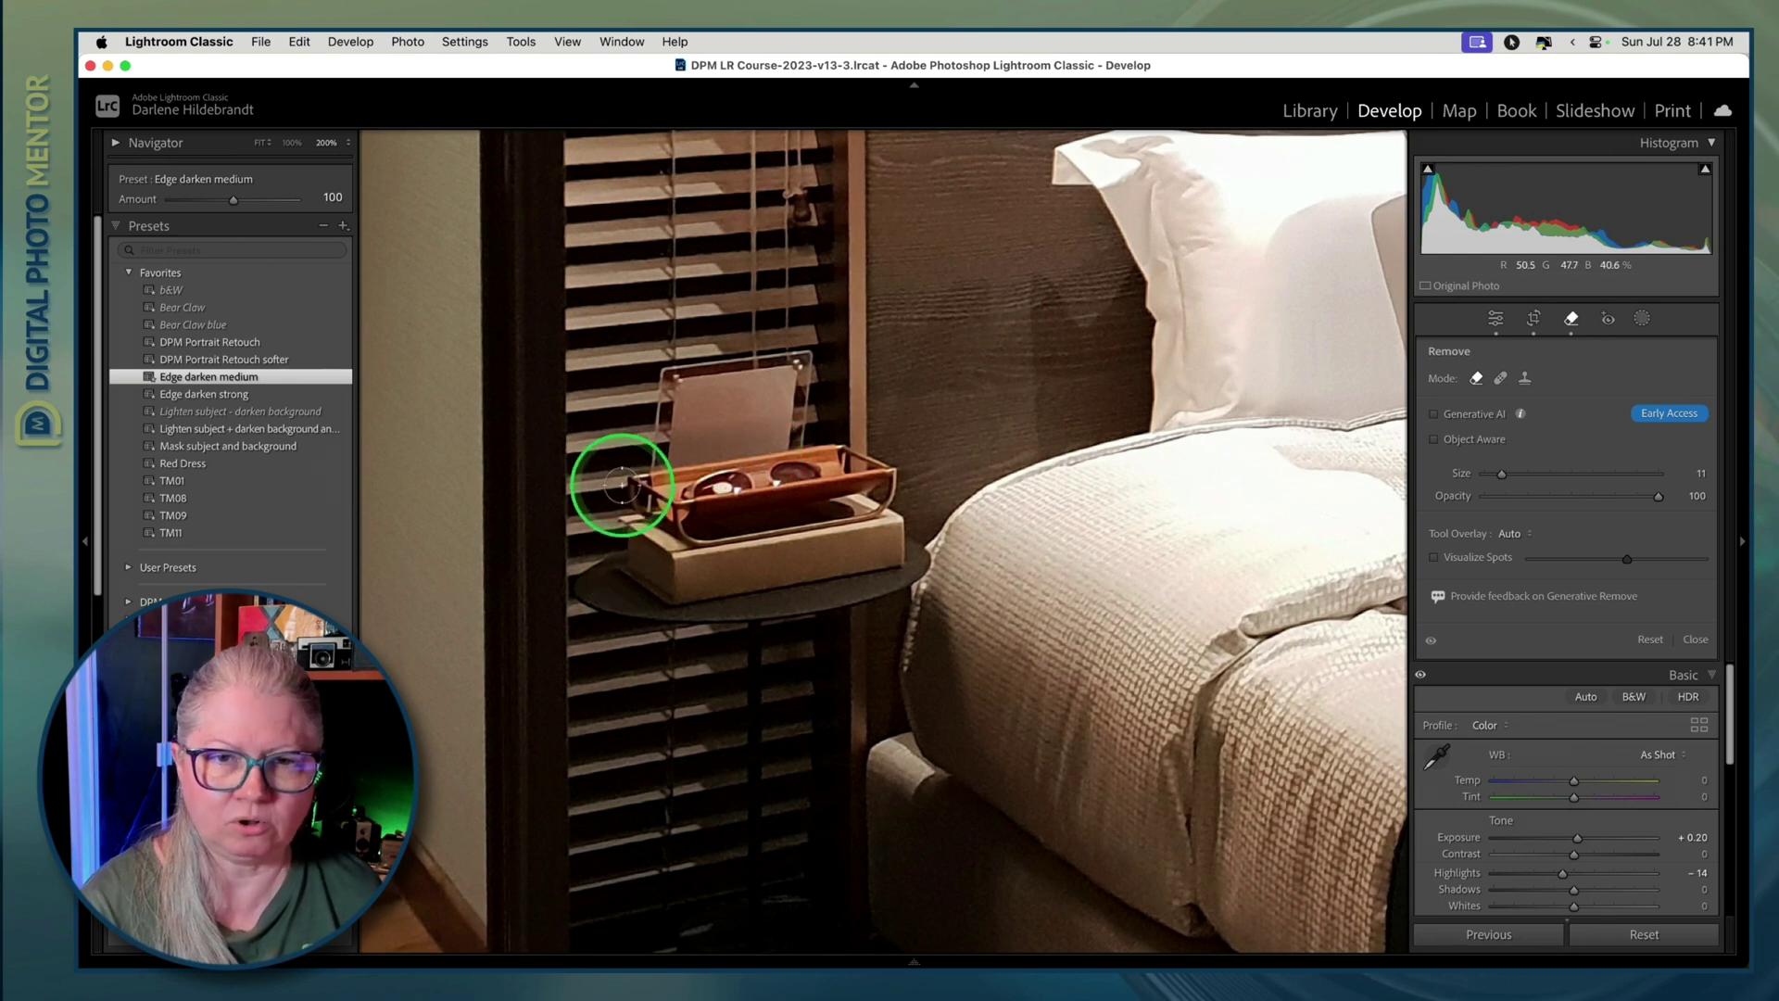
{"action": "left_click", "coordinate": [633, 481]}
{"action": "mouse_move", "coordinate": [633, 481]}
{"action": "left_mouse_down"}
{"action": "mouse_move", "coordinate": [884, 461]}
{"action": "mouse_move", "coordinate": [647, 501]}
{"action": "mouse_move", "coordinate": [755, 483]}
{"action": "mouse_move", "coordinate": [777, 460]}
{"action": "mouse_move", "coordinate": [789, 365]}
{"action": "mouse_move", "coordinate": [720, 441]}
{"action": "mouse_move", "coordinate": [730, 375]}
{"action": "mouse_move", "coordinate": [697, 377]}
{"action": "mouse_move", "coordinate": [662, 483]}
{"action": "left_mouse_up"}
{"action": "mouse_move", "coordinate": [775, 455]}
{"action": "left_mouse_down"}
{"action": "mouse_move", "coordinate": [844, 454]}
{"action": "mouse_move", "coordinate": [871, 477]}
{"action": "mouse_move", "coordinate": [871, 536]}
{"action": "mouse_move", "coordinate": [763, 545]}
{"action": "mouse_move", "coordinate": [783, 531]}
{"action": "mouse_move", "coordinate": [801, 530]}
{"action": "mouse_move", "coordinate": [742, 559]}
{"action": "mouse_move", "coordinate": [805, 544]}
{"action": "mouse_move", "coordinate": [738, 567]}
{"action": "mouse_move", "coordinate": [650, 558]}
{"action": "mouse_move", "coordinate": [867, 545]}
{"action": "left_mouse_up"}
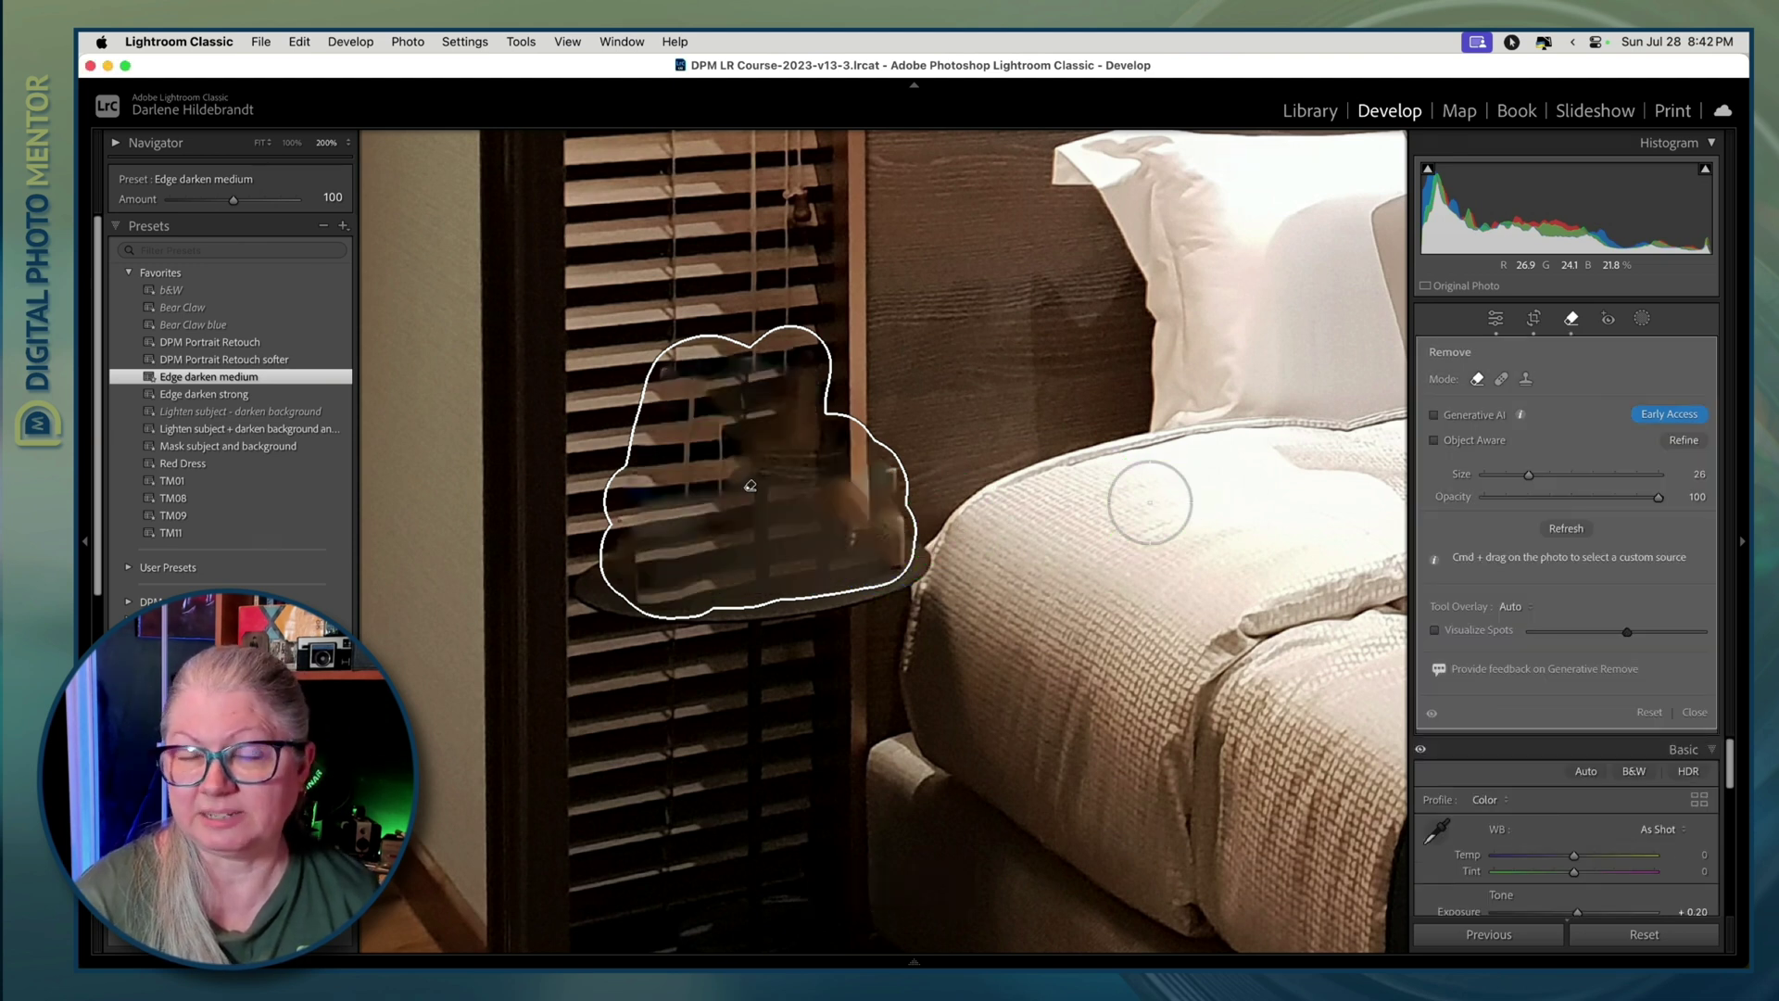
Step: Select the box's removal spot and turn on Generative AI for it
{"action": "left_click", "coordinate": [797, 457]}
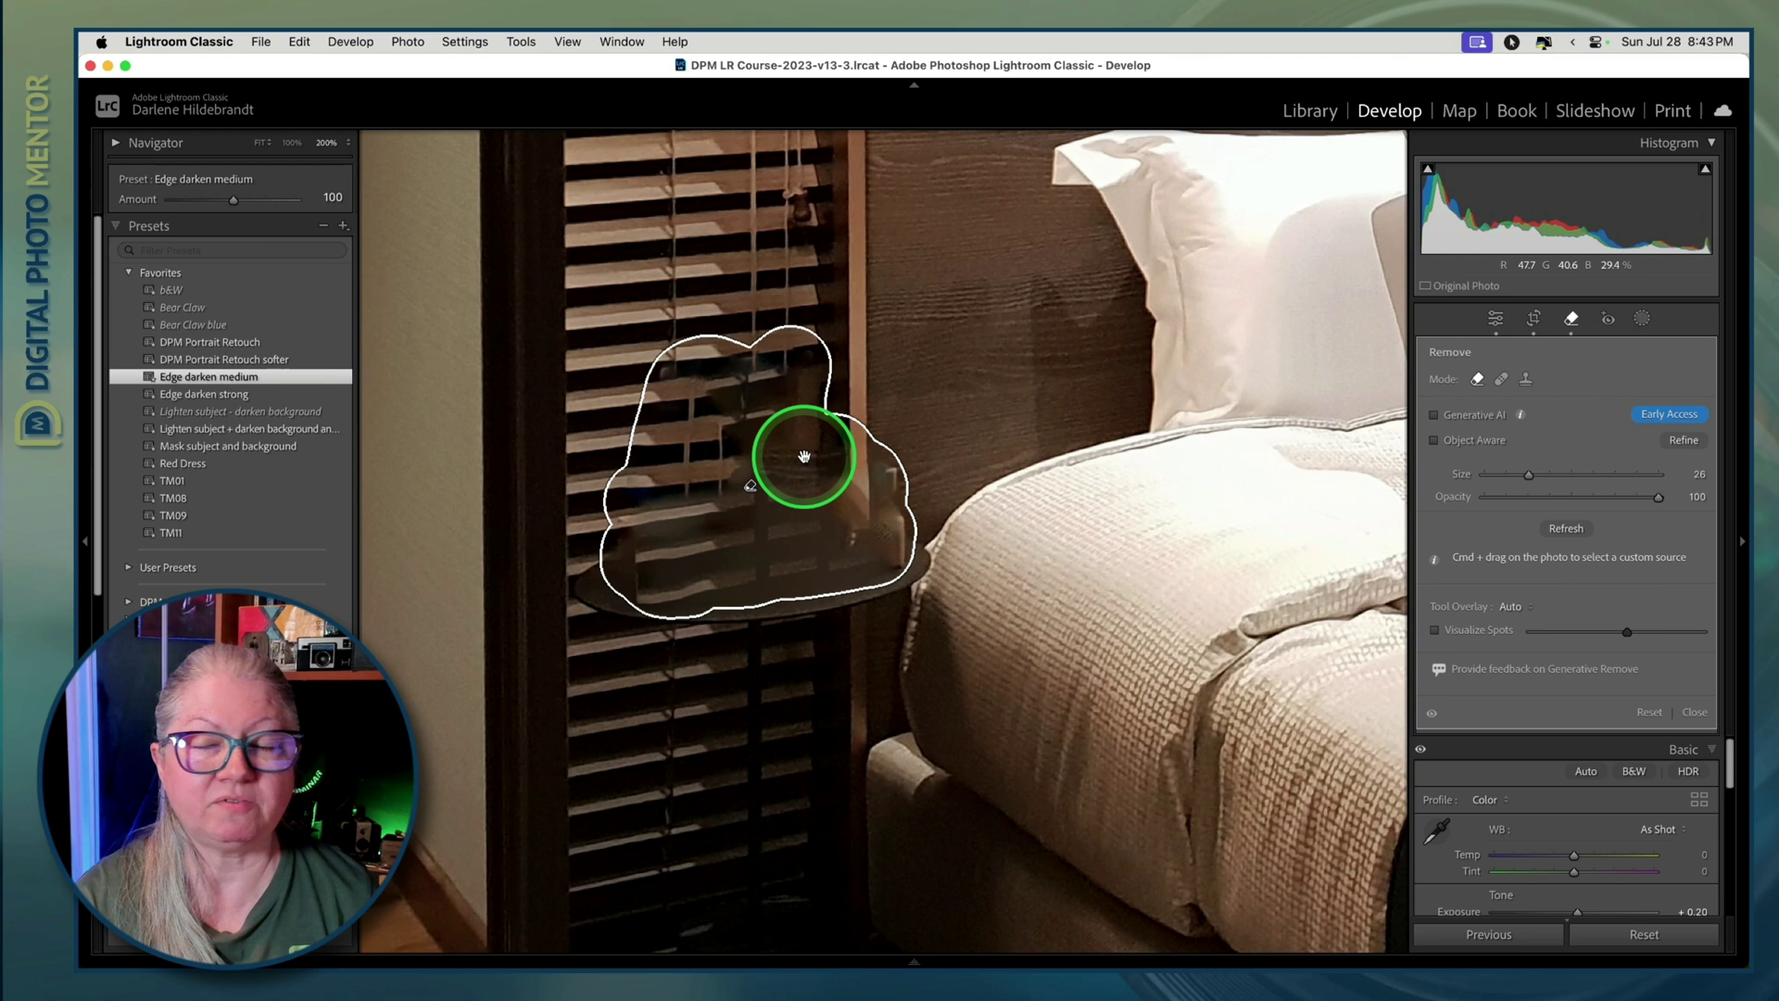
{"action": "left_click", "coordinate": [1209, 473]}
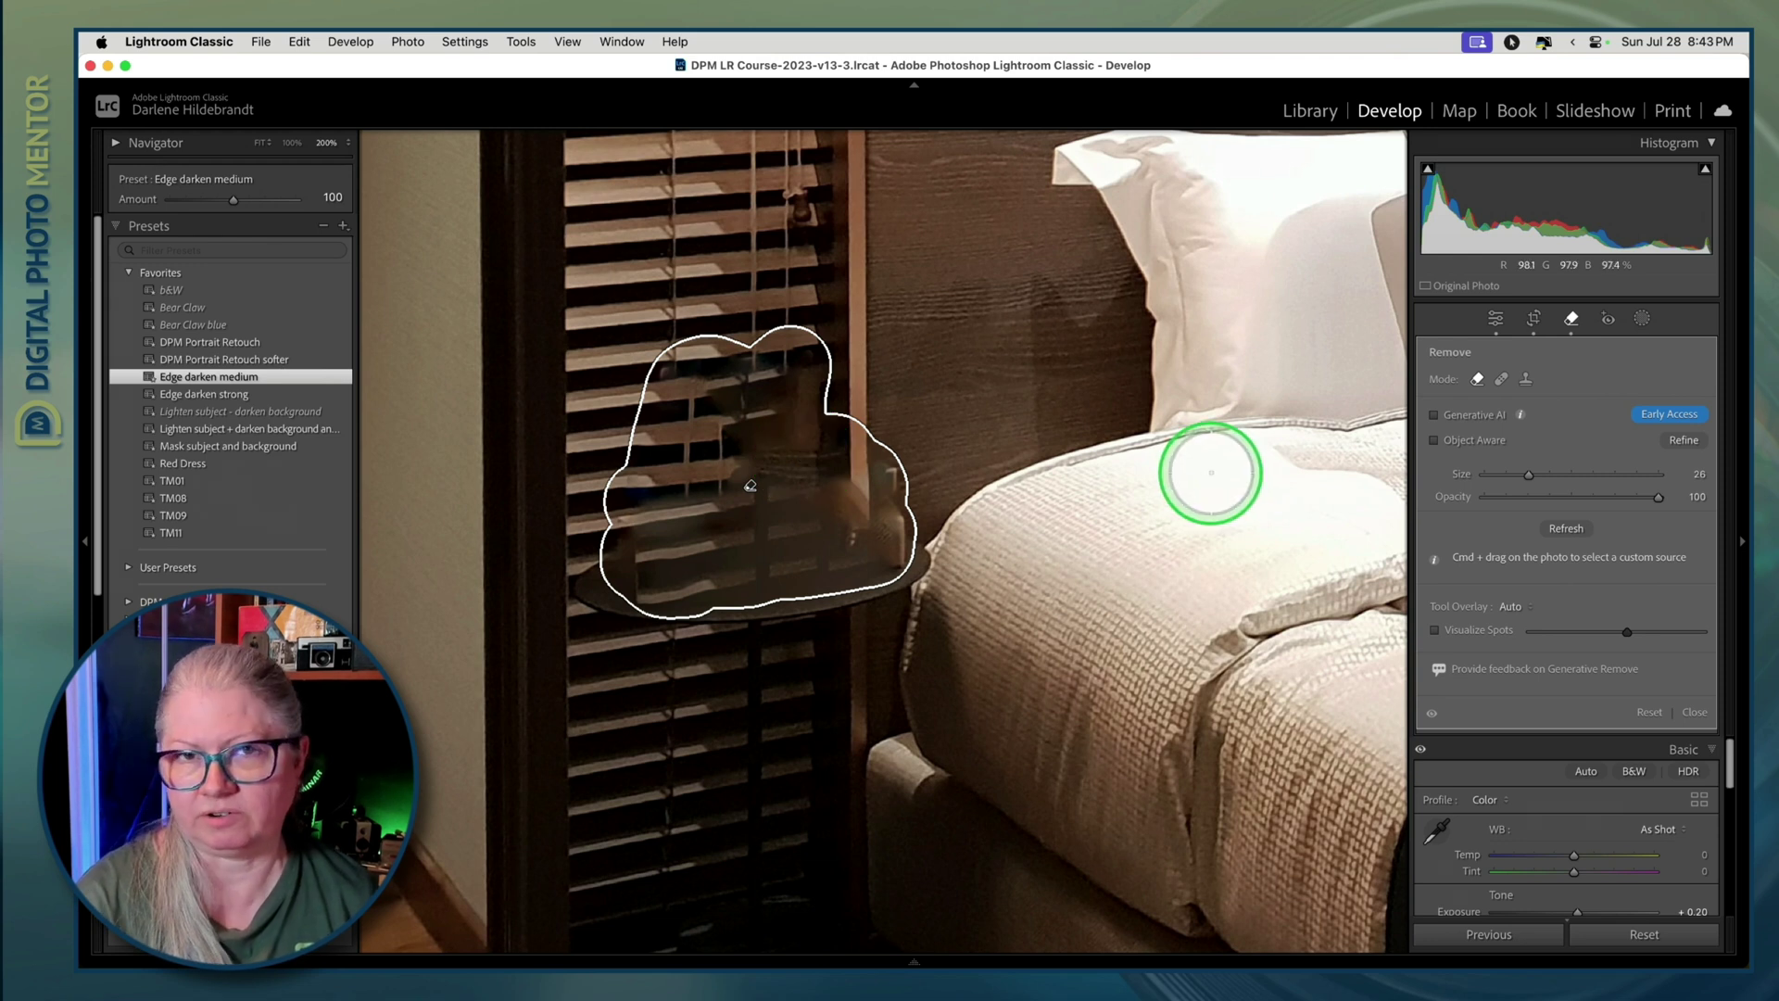
{"action": "left_click", "coordinate": [1436, 416]}
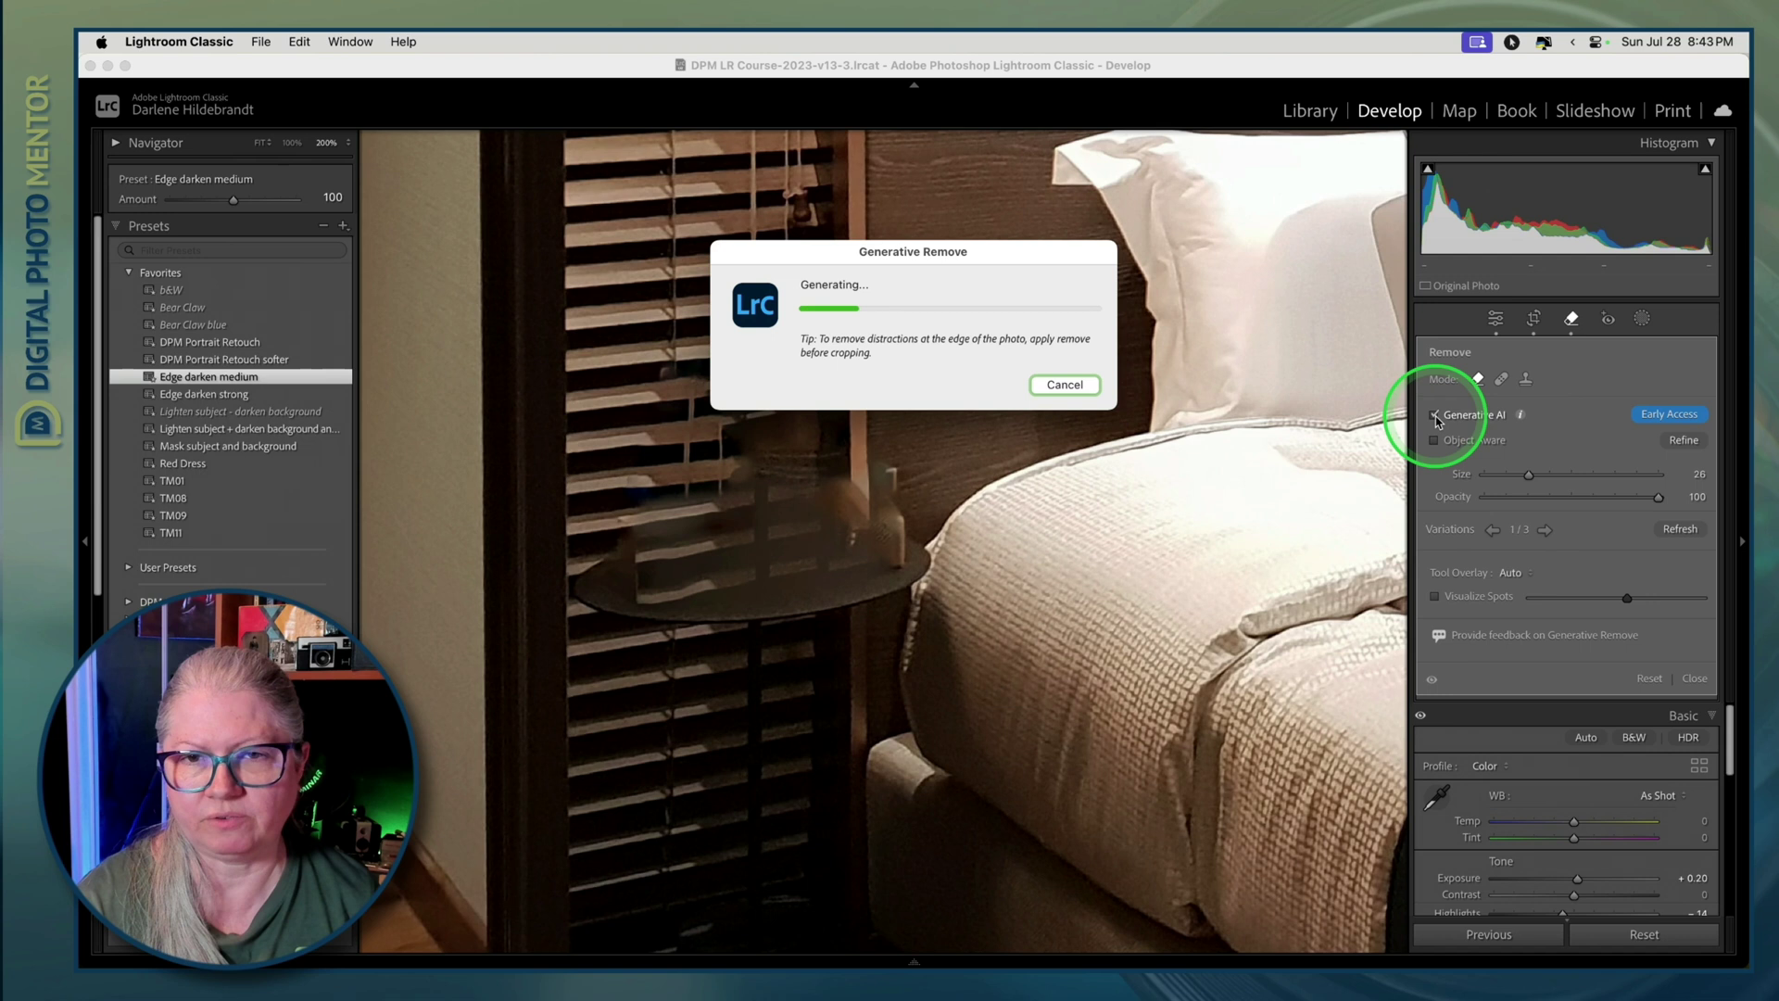
Step: Cycle through the three Generative Remove variations and keep variation 1 with the small card
{"action": "left_click", "coordinate": [1438, 431]}
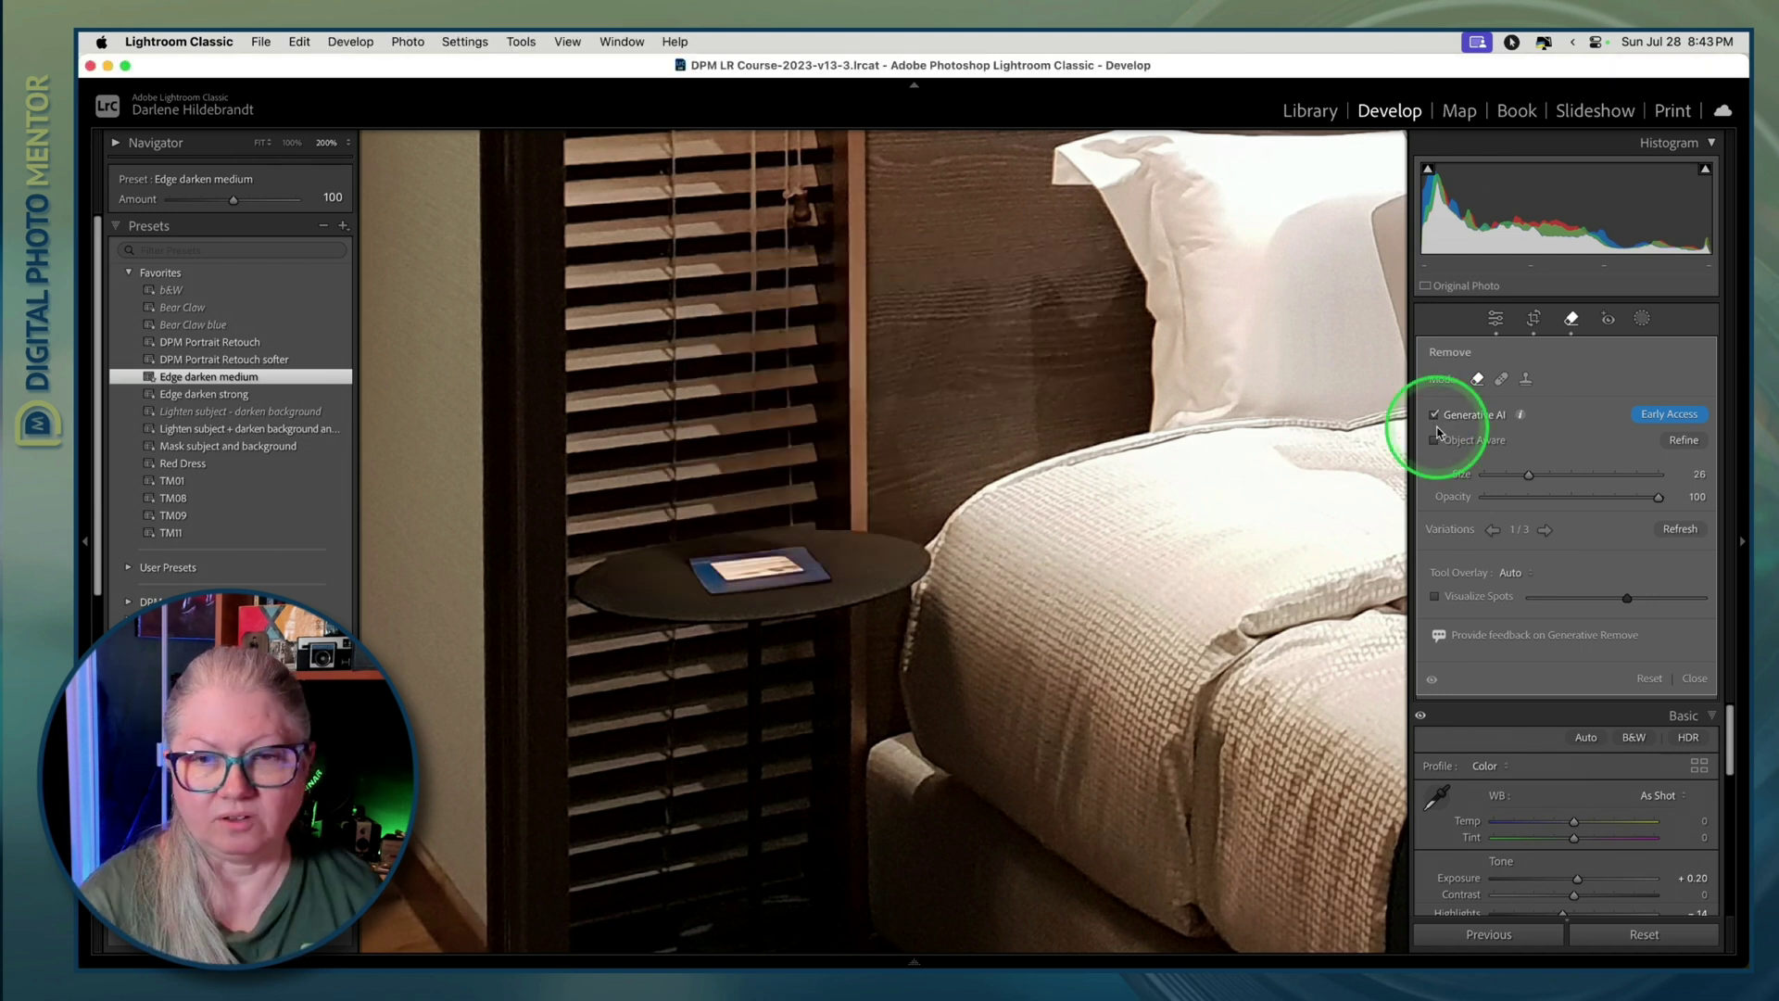
{"action": "left_click", "coordinate": [1544, 531]}
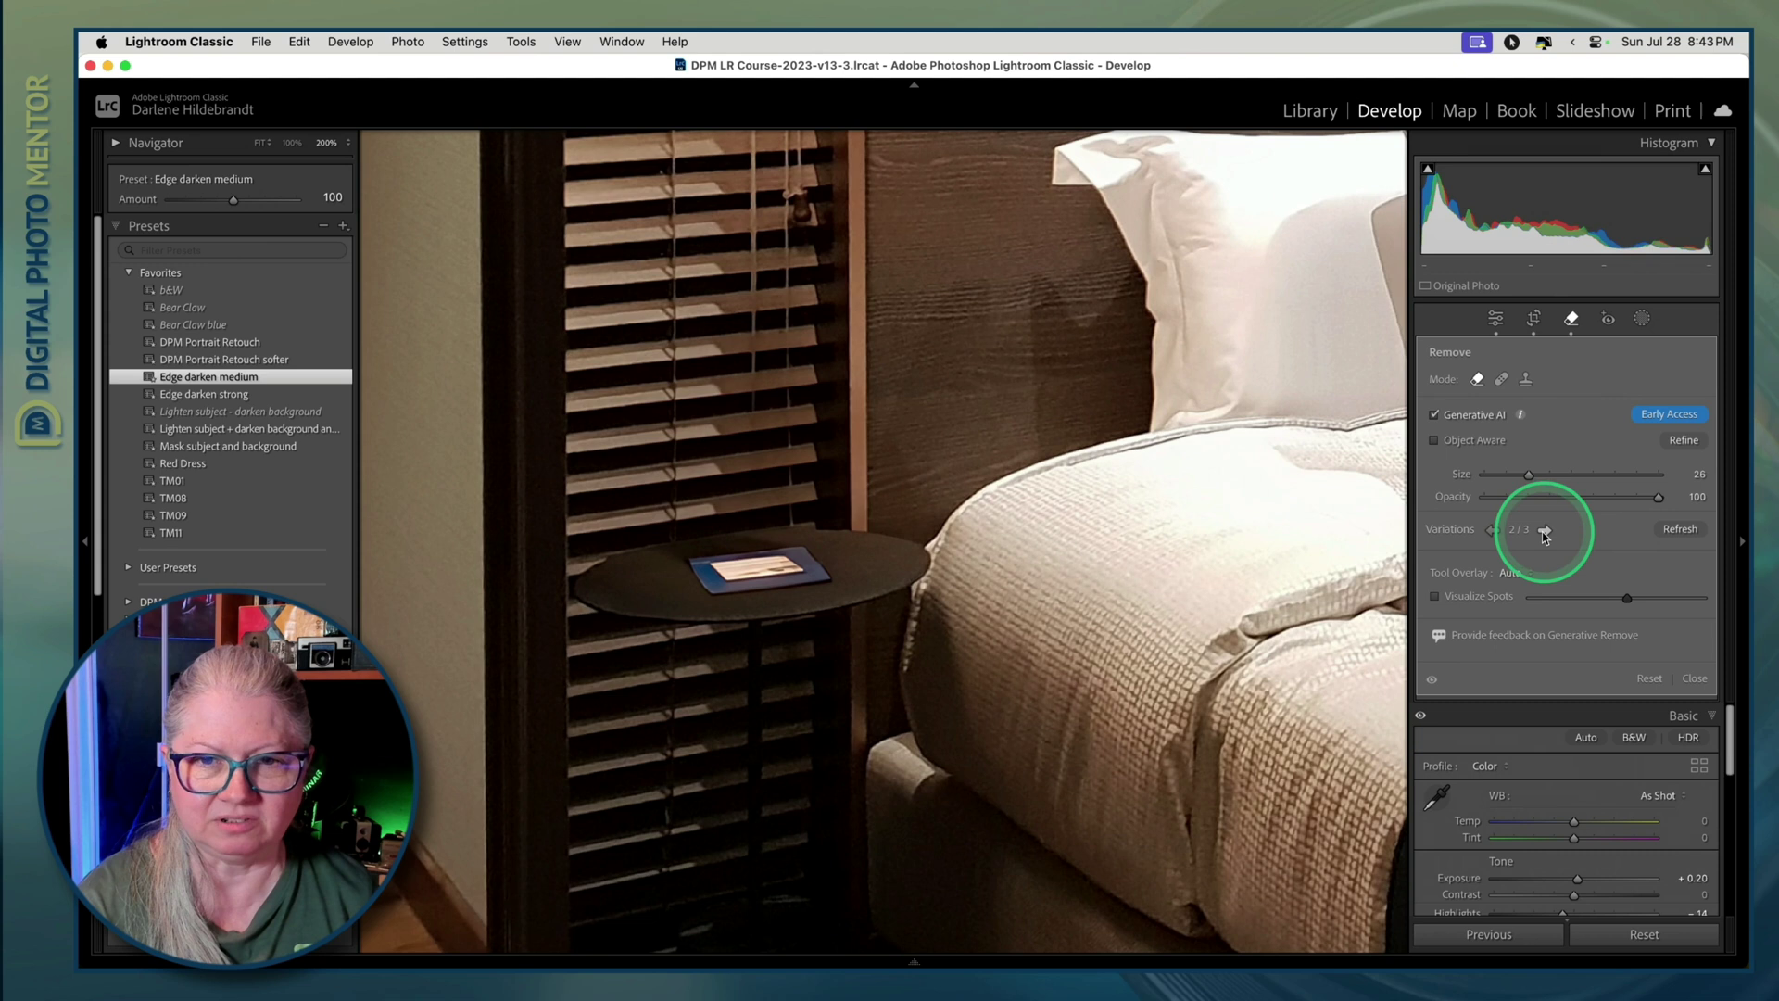
{"action": "left_click", "coordinate": [1544, 533]}
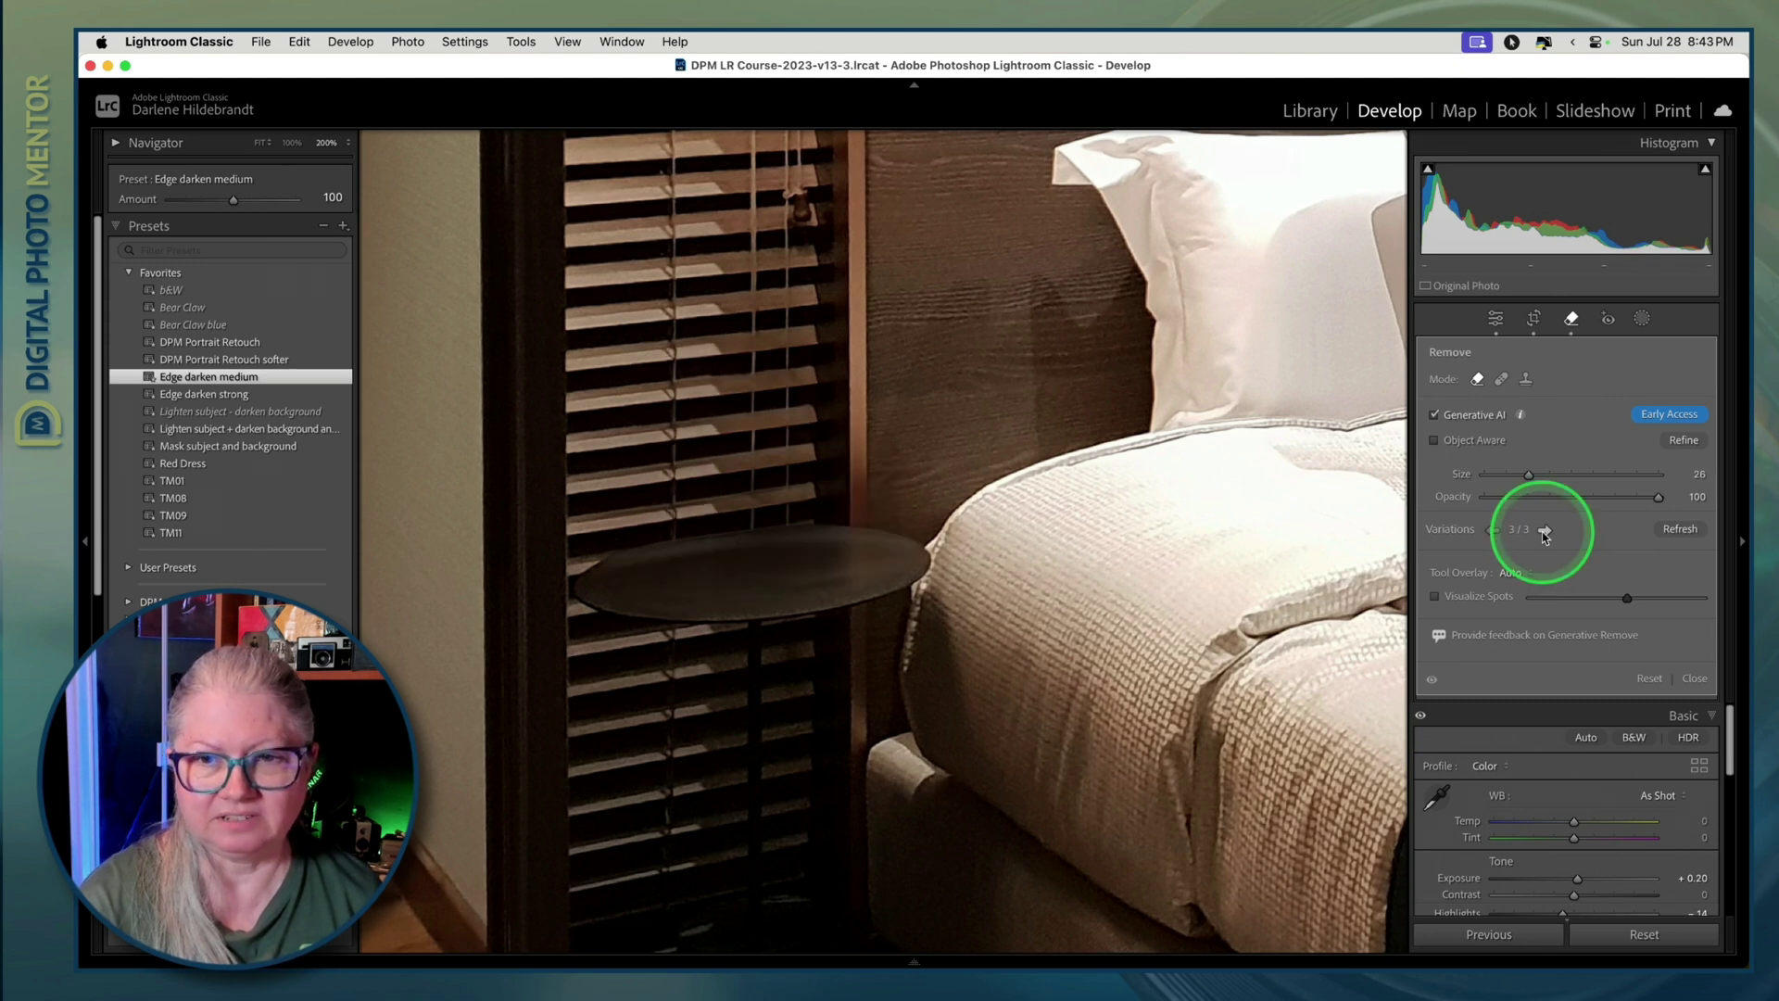
{"action": "left_click", "coordinate": [1544, 533]}
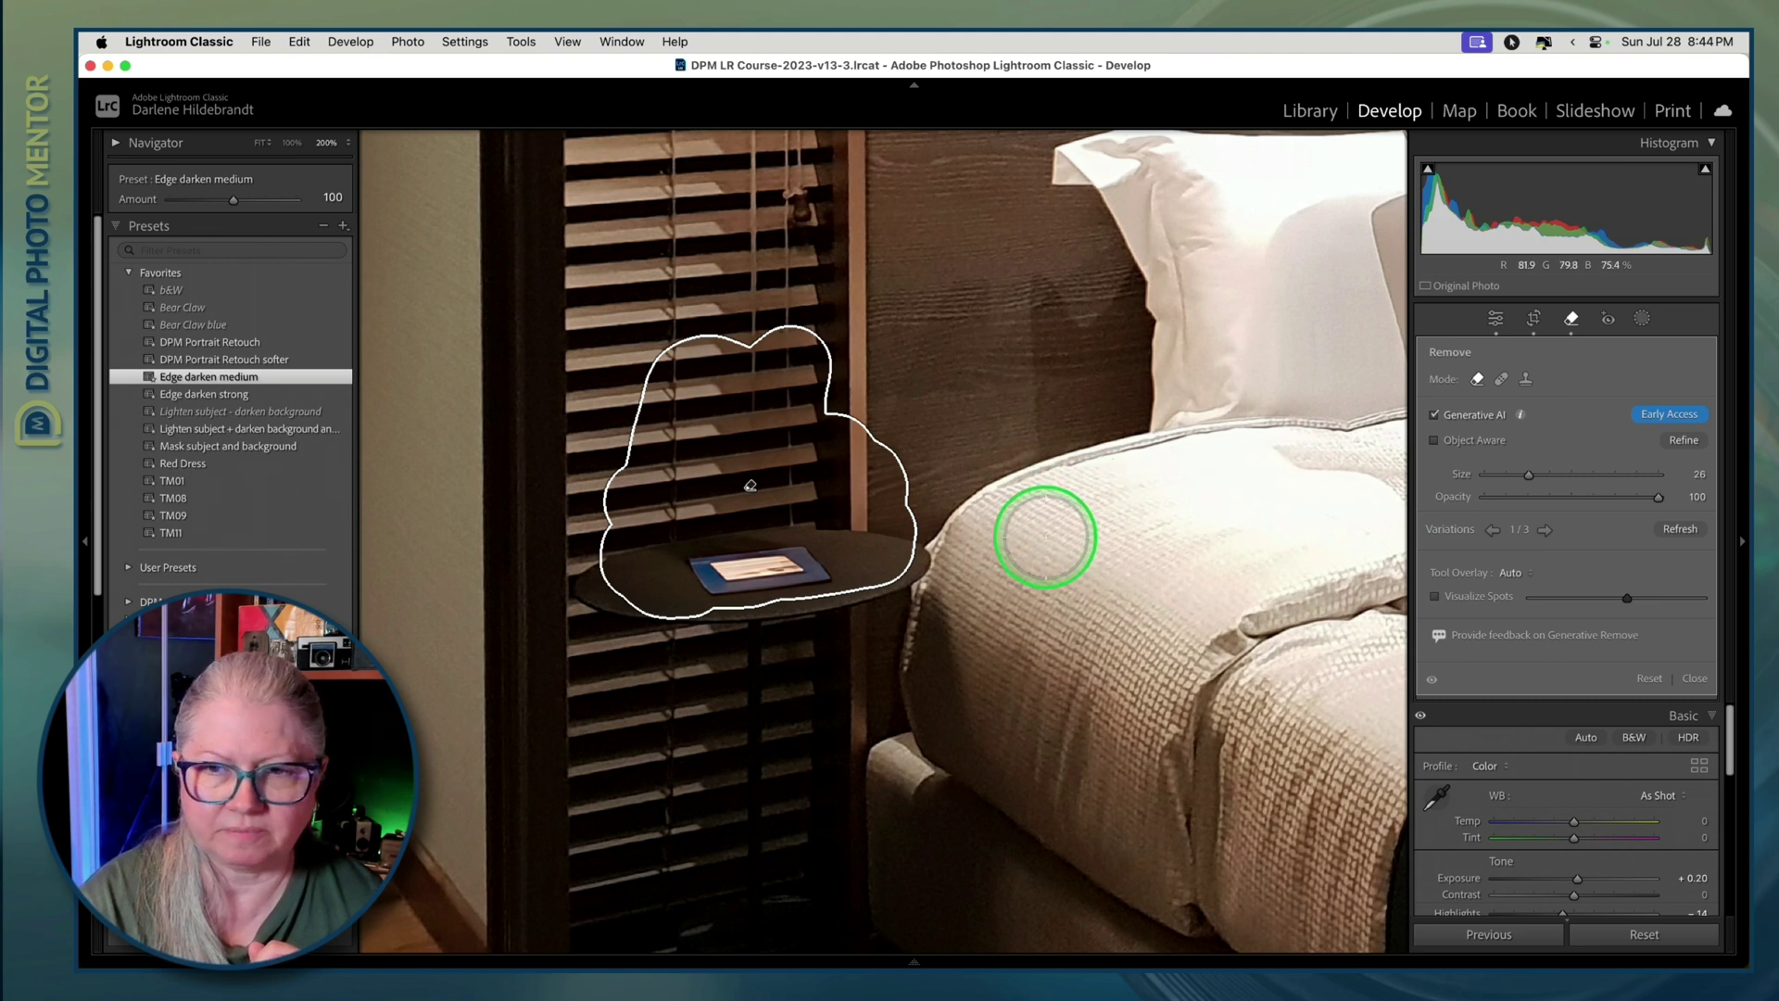
Step: Remove the leftover card with a new Generative Remove spot, then zoom to Fit
{"action": "mouse_move", "coordinate": [1042, 547]}
{"action": "left_mouse_down"}
{"action": "mouse_move", "coordinate": [1107, 555]}
{"action": "mouse_move", "coordinate": [1021, 555]}
{"action": "left_mouse_up"}
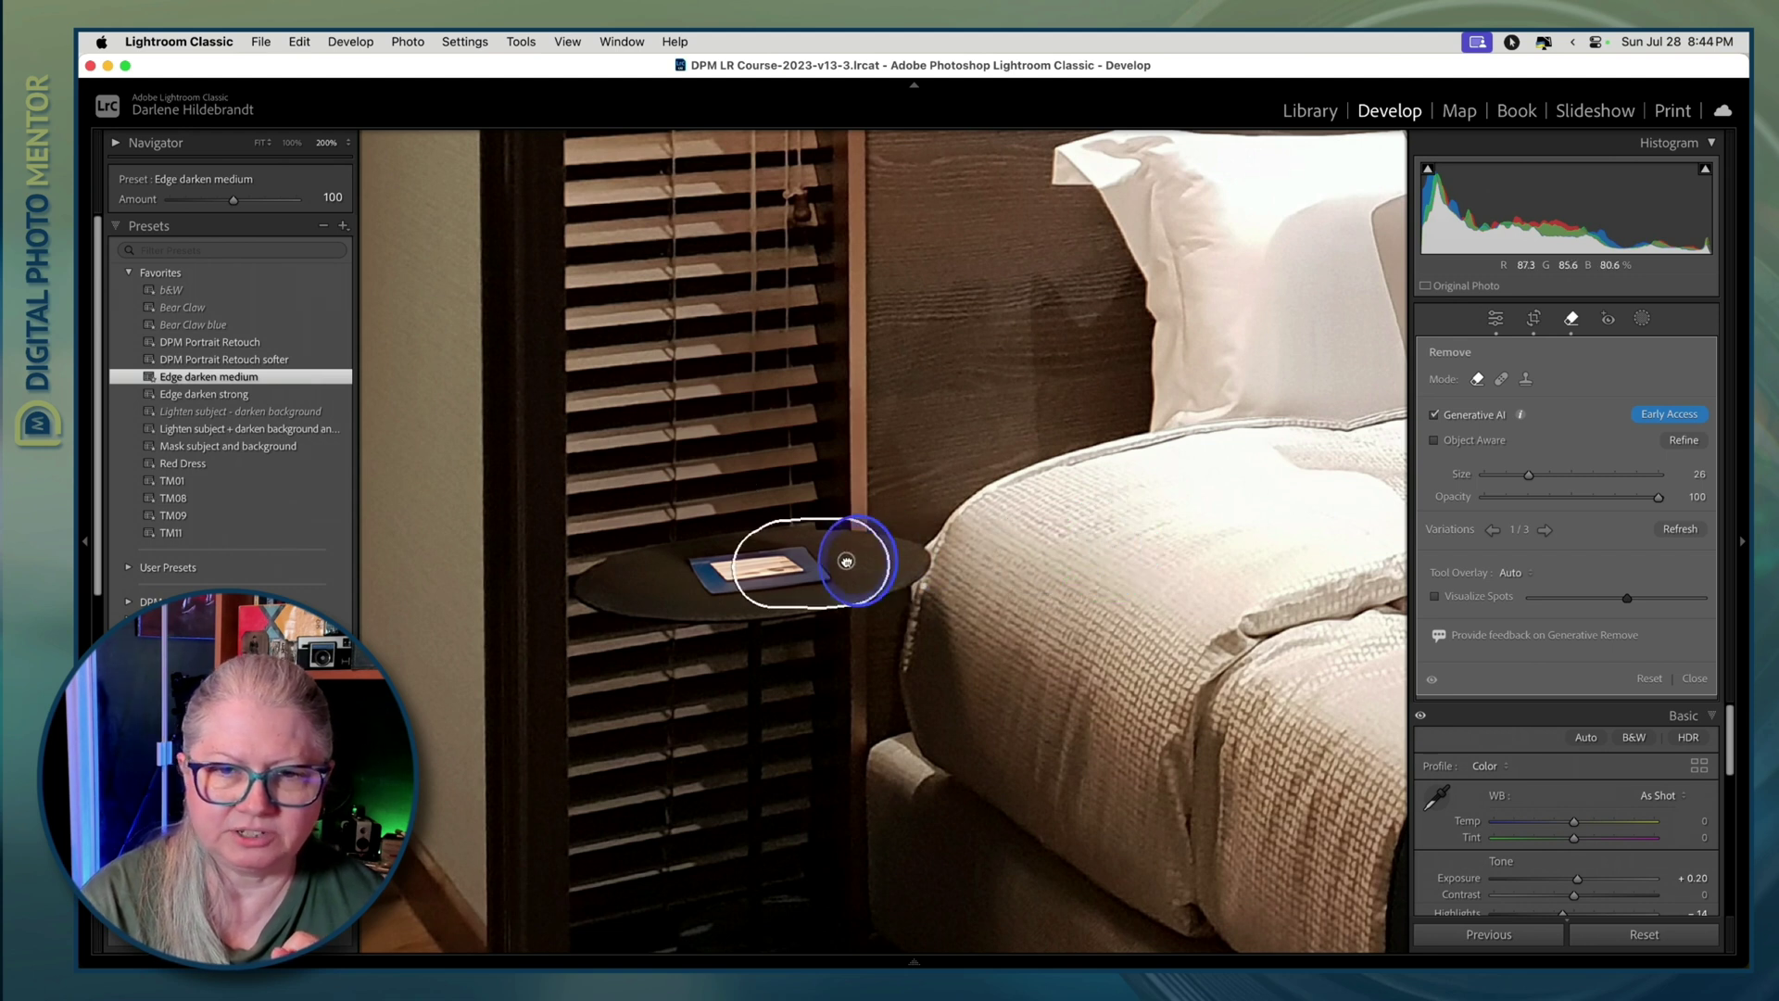
{"action": "left_click_drag", "start_coordinate": [846, 561], "coordinate": [803, 560]}
{"action": "left_click", "coordinate": [1545, 530]}
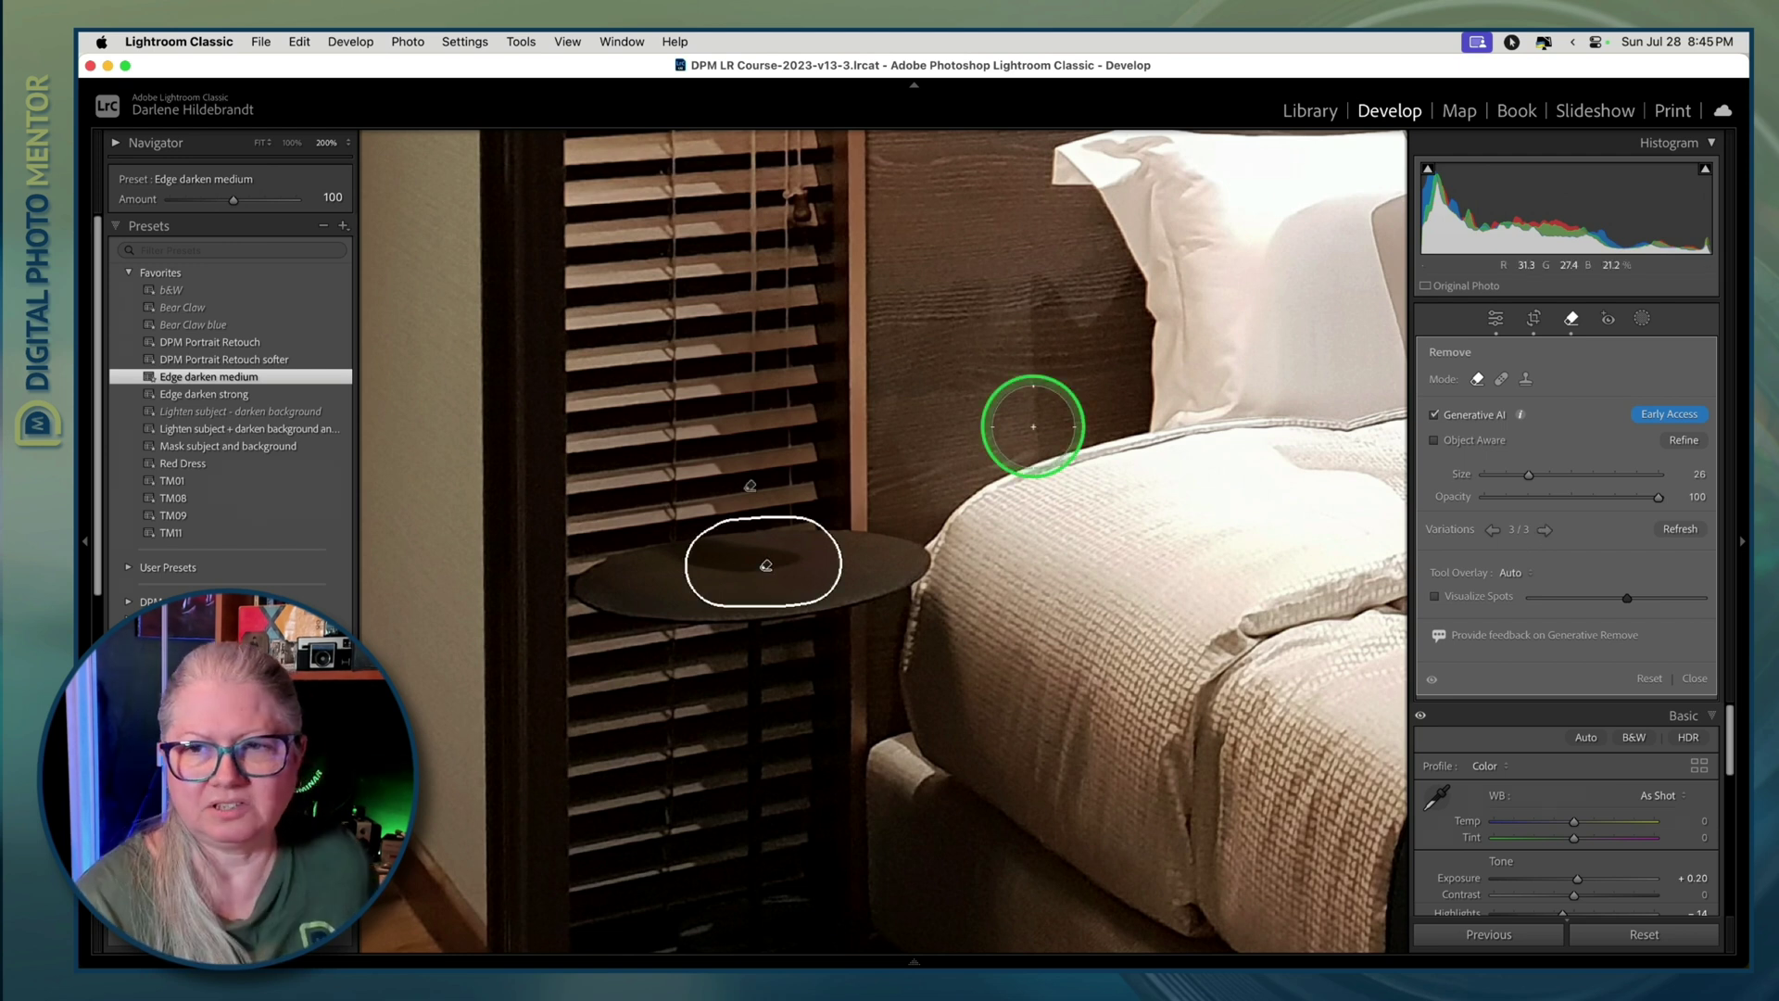
{"action": "key", "text": "z"}
{"action": "key", "text": "z"}
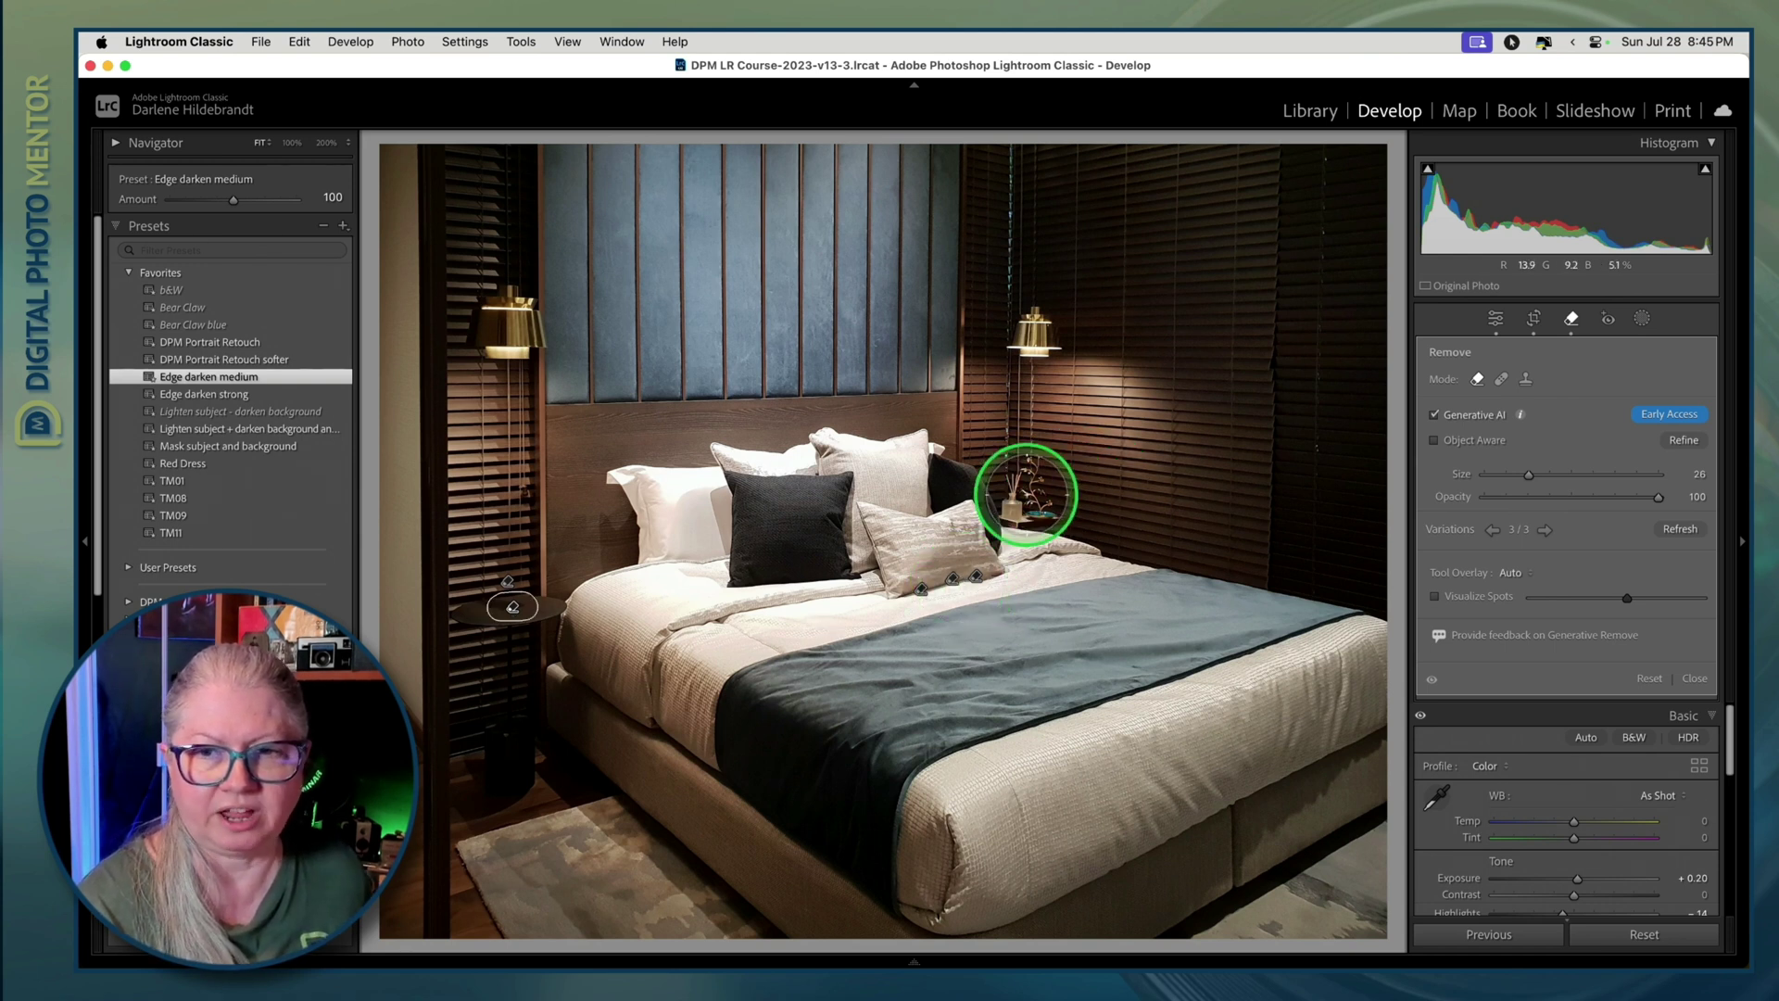
Step: Zoom in and apply a Generative Remove spot over the reed diffuser and teal dish
{"action": "key", "text": "z"}
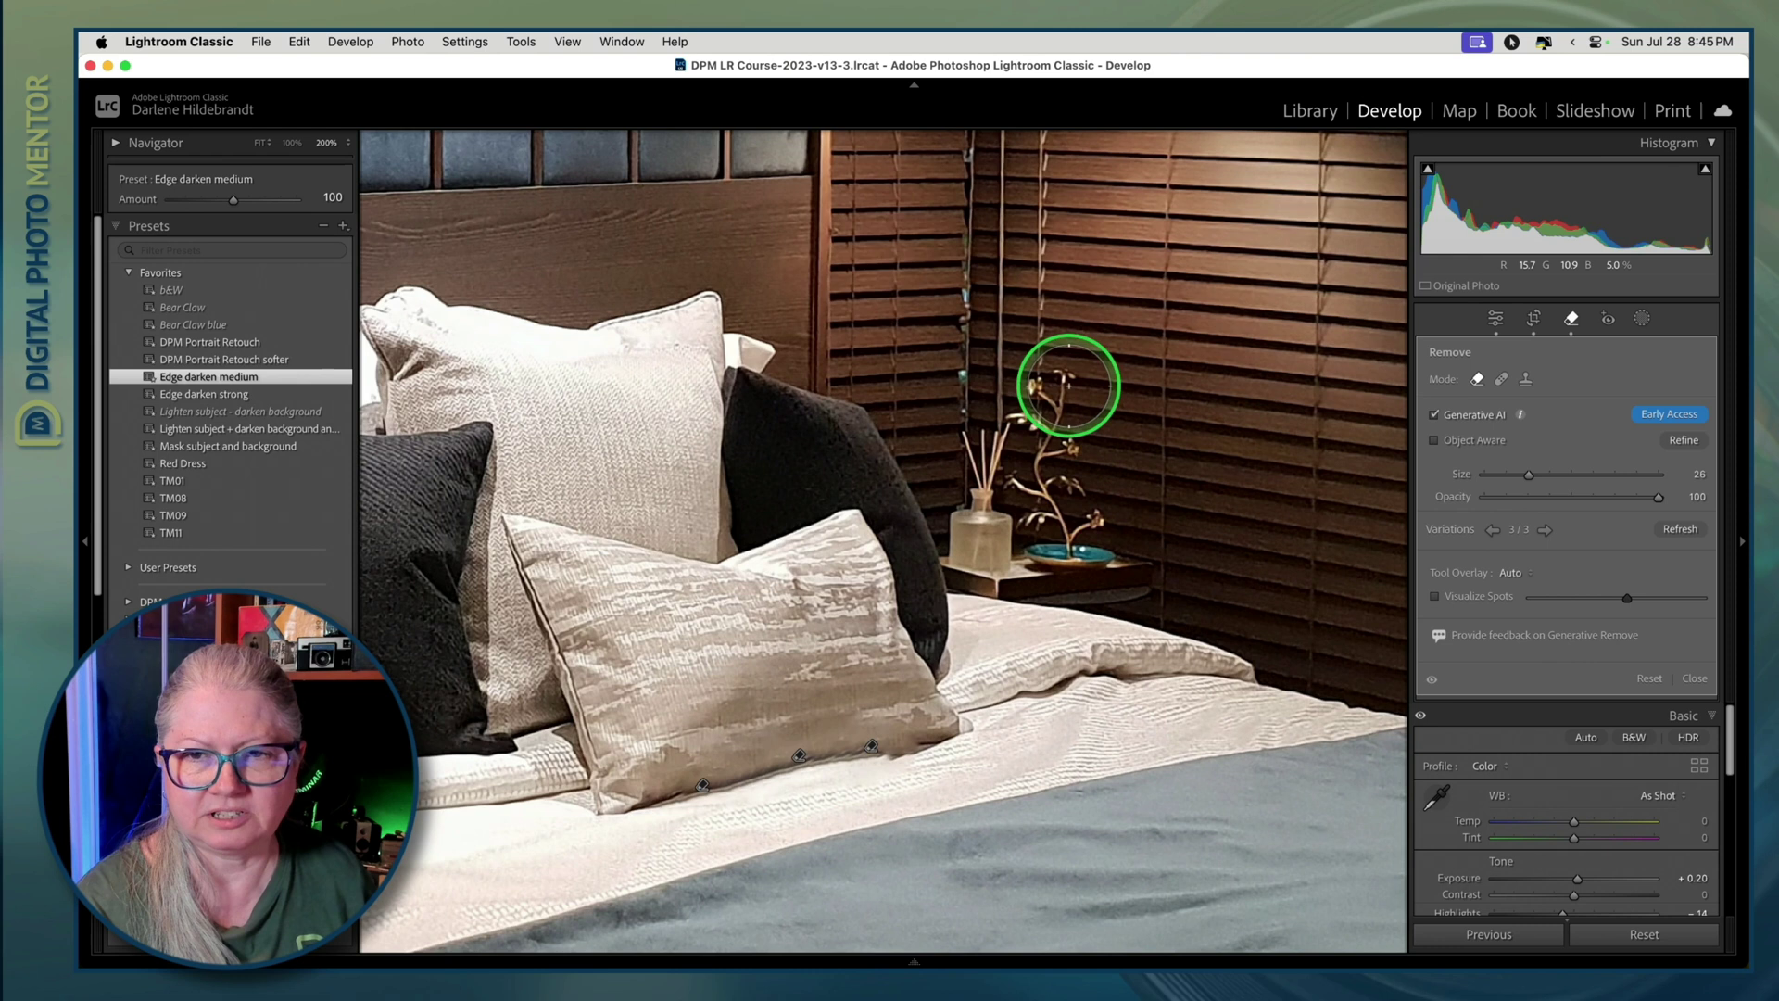
{"action": "left_click", "coordinate": [978, 463]}
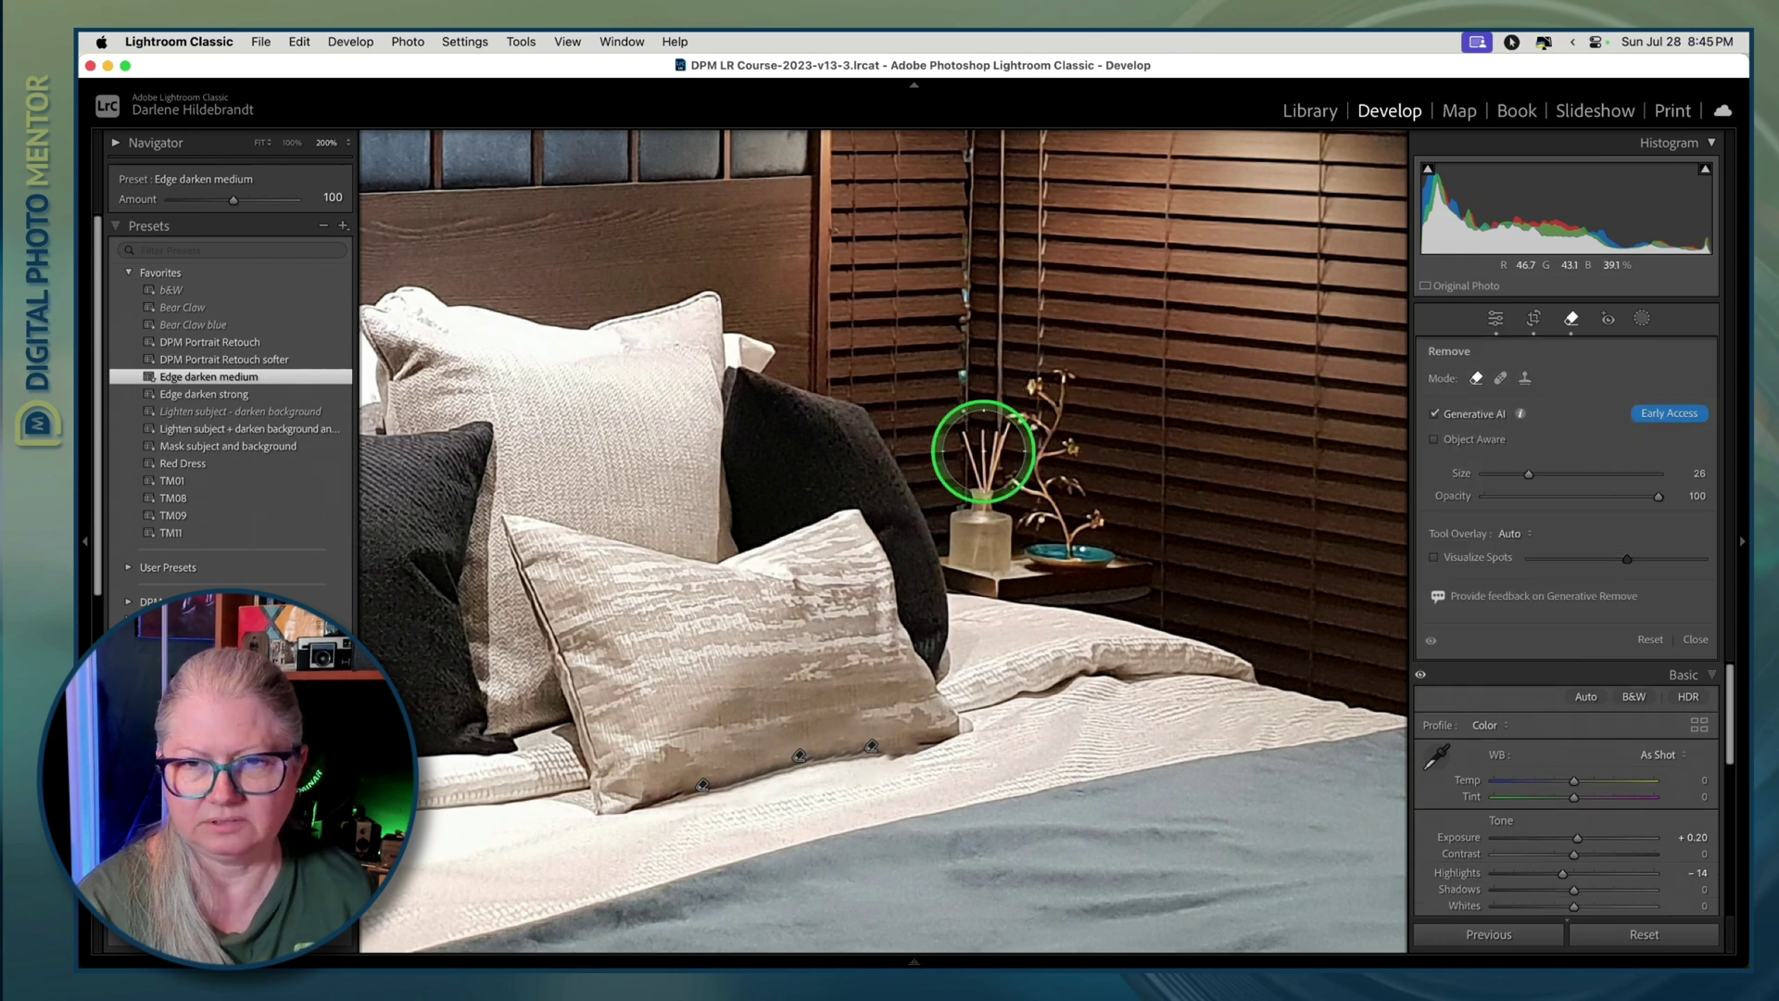
{"action": "mouse_move", "coordinate": [976, 468]}
{"action": "left_mouse_down"}
{"action": "mouse_move", "coordinate": [970, 534]}
{"action": "mouse_move", "coordinate": [1092, 535]}
{"action": "mouse_move", "coordinate": [1020, 503]}
{"action": "mouse_move", "coordinate": [1058, 485]}
{"action": "mouse_move", "coordinate": [1055, 392]}
{"action": "mouse_move", "coordinate": [1019, 429]}
{"action": "left_mouse_up"}
{"action": "left_click", "coordinate": [1686, 470]}
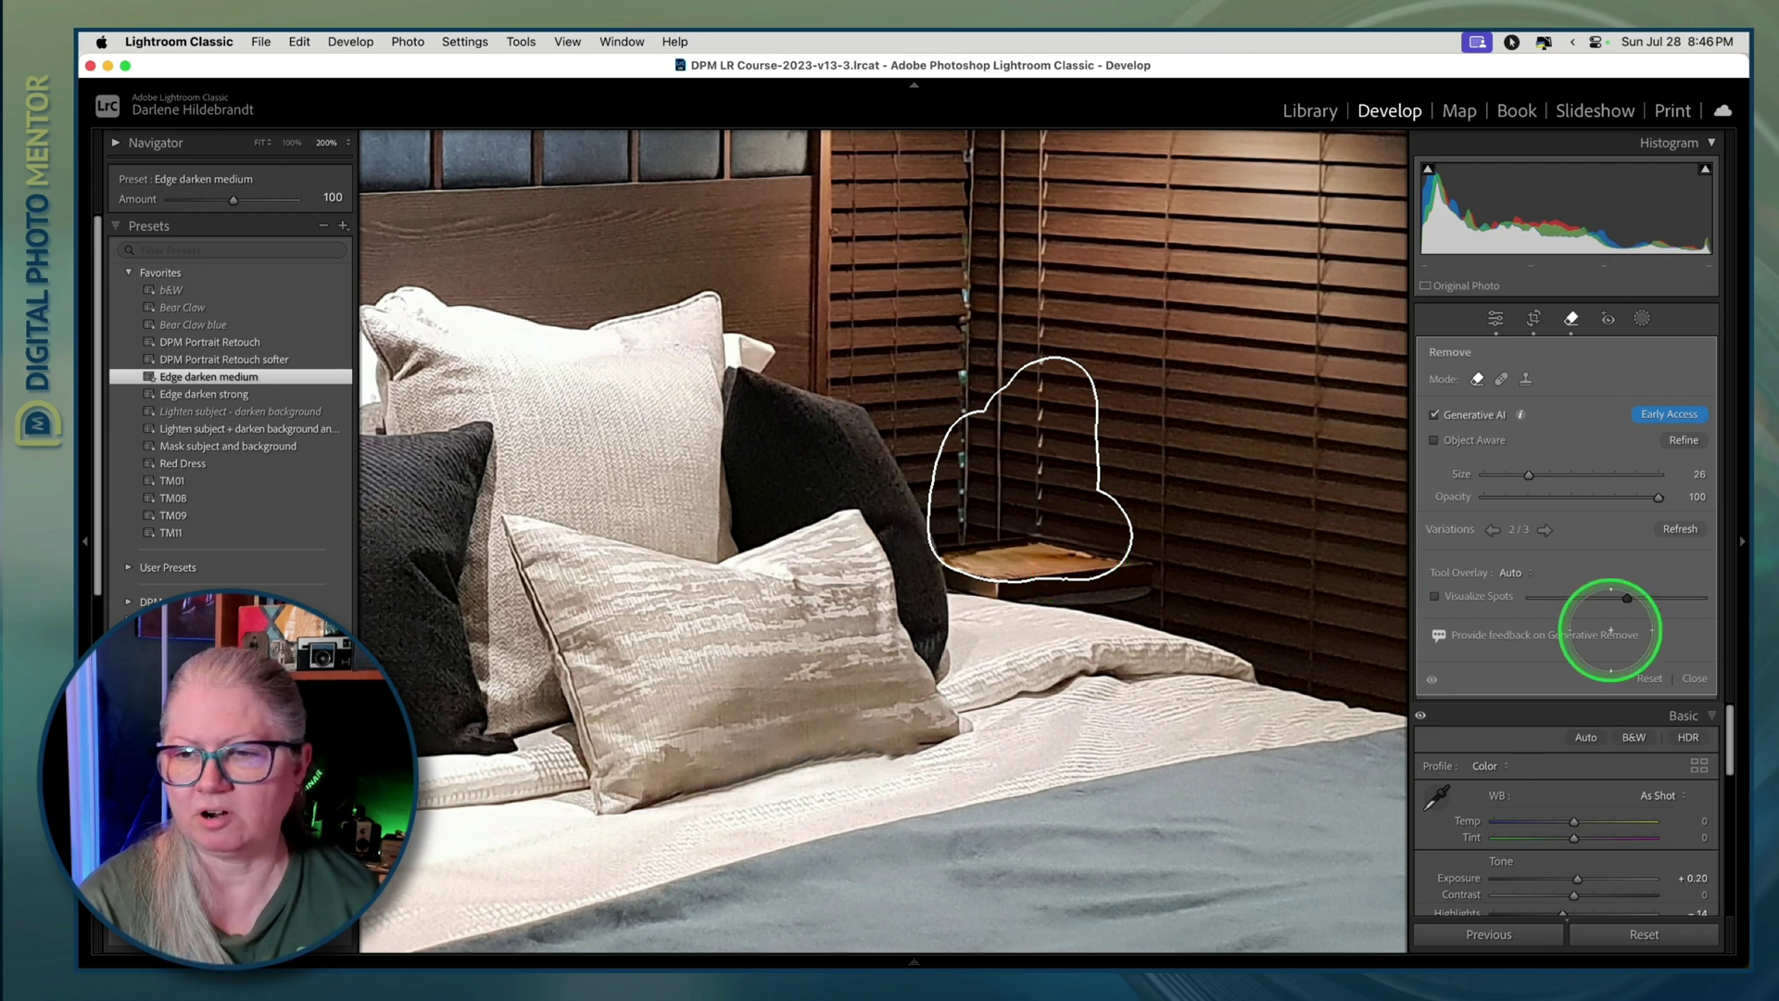
Step: With Generative AI off and brush size 3, touch up leftover marks on the nightstand top
{"action": "left_click", "coordinate": [1692, 679]}
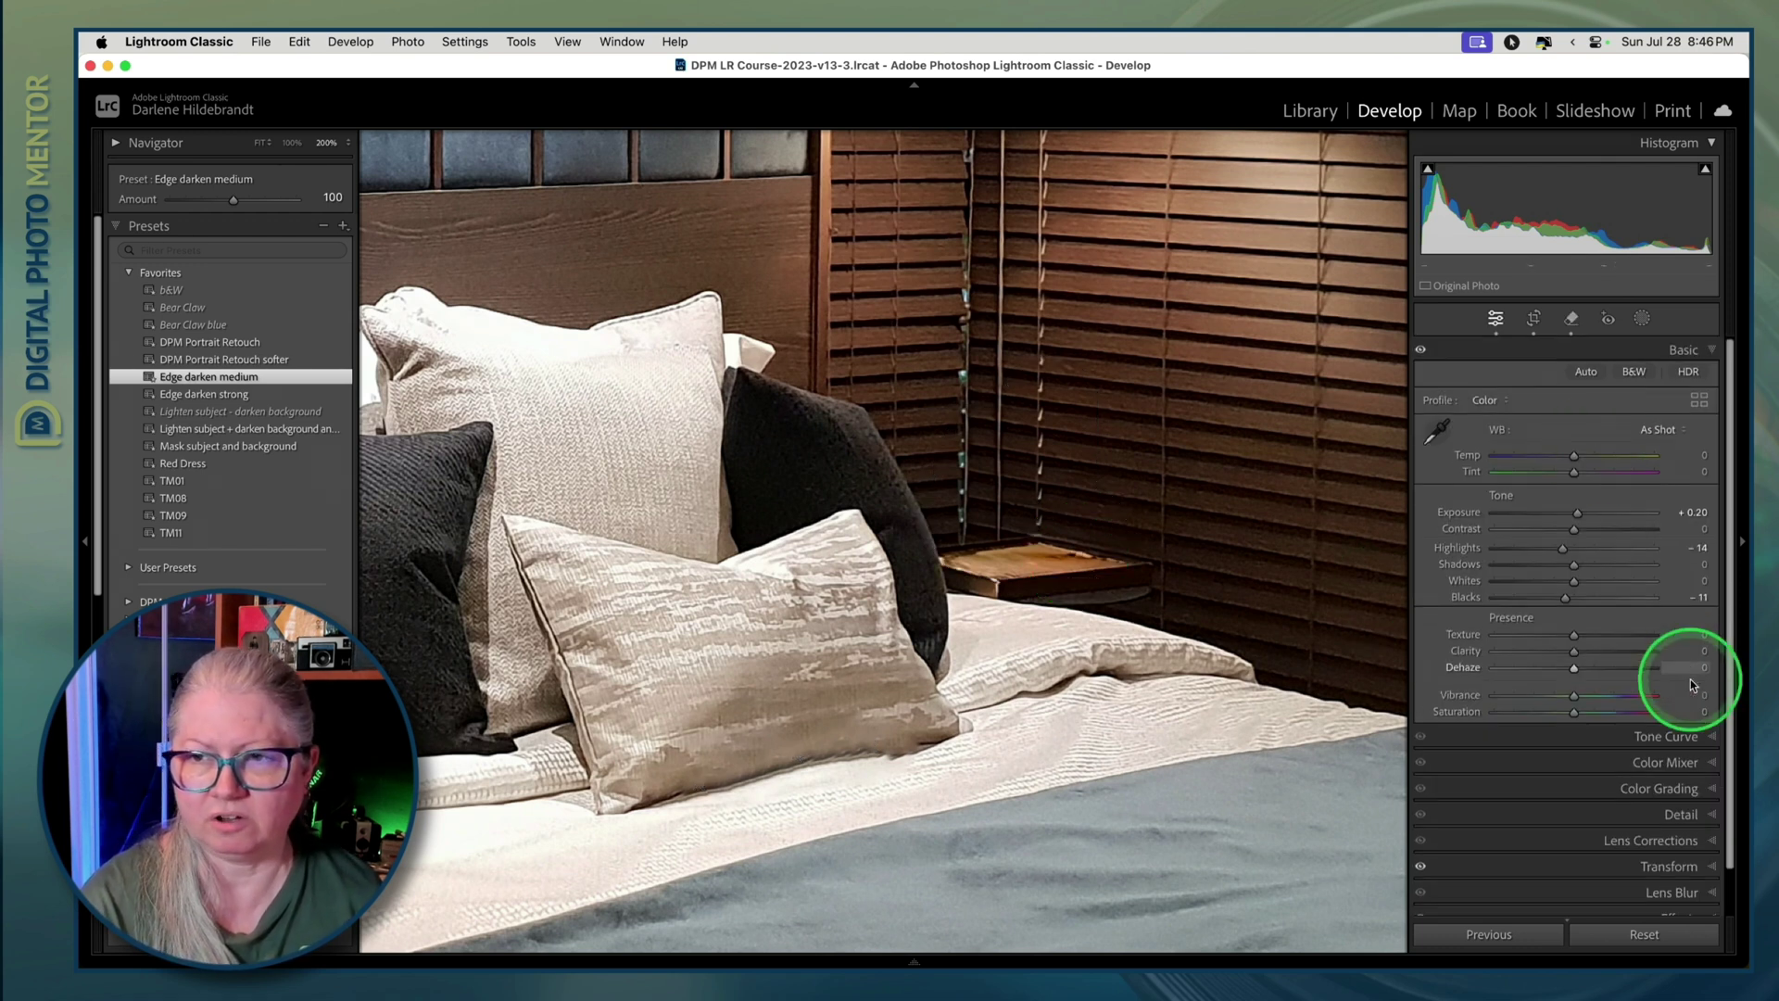
{"action": "left_click", "coordinate": [1571, 318]}
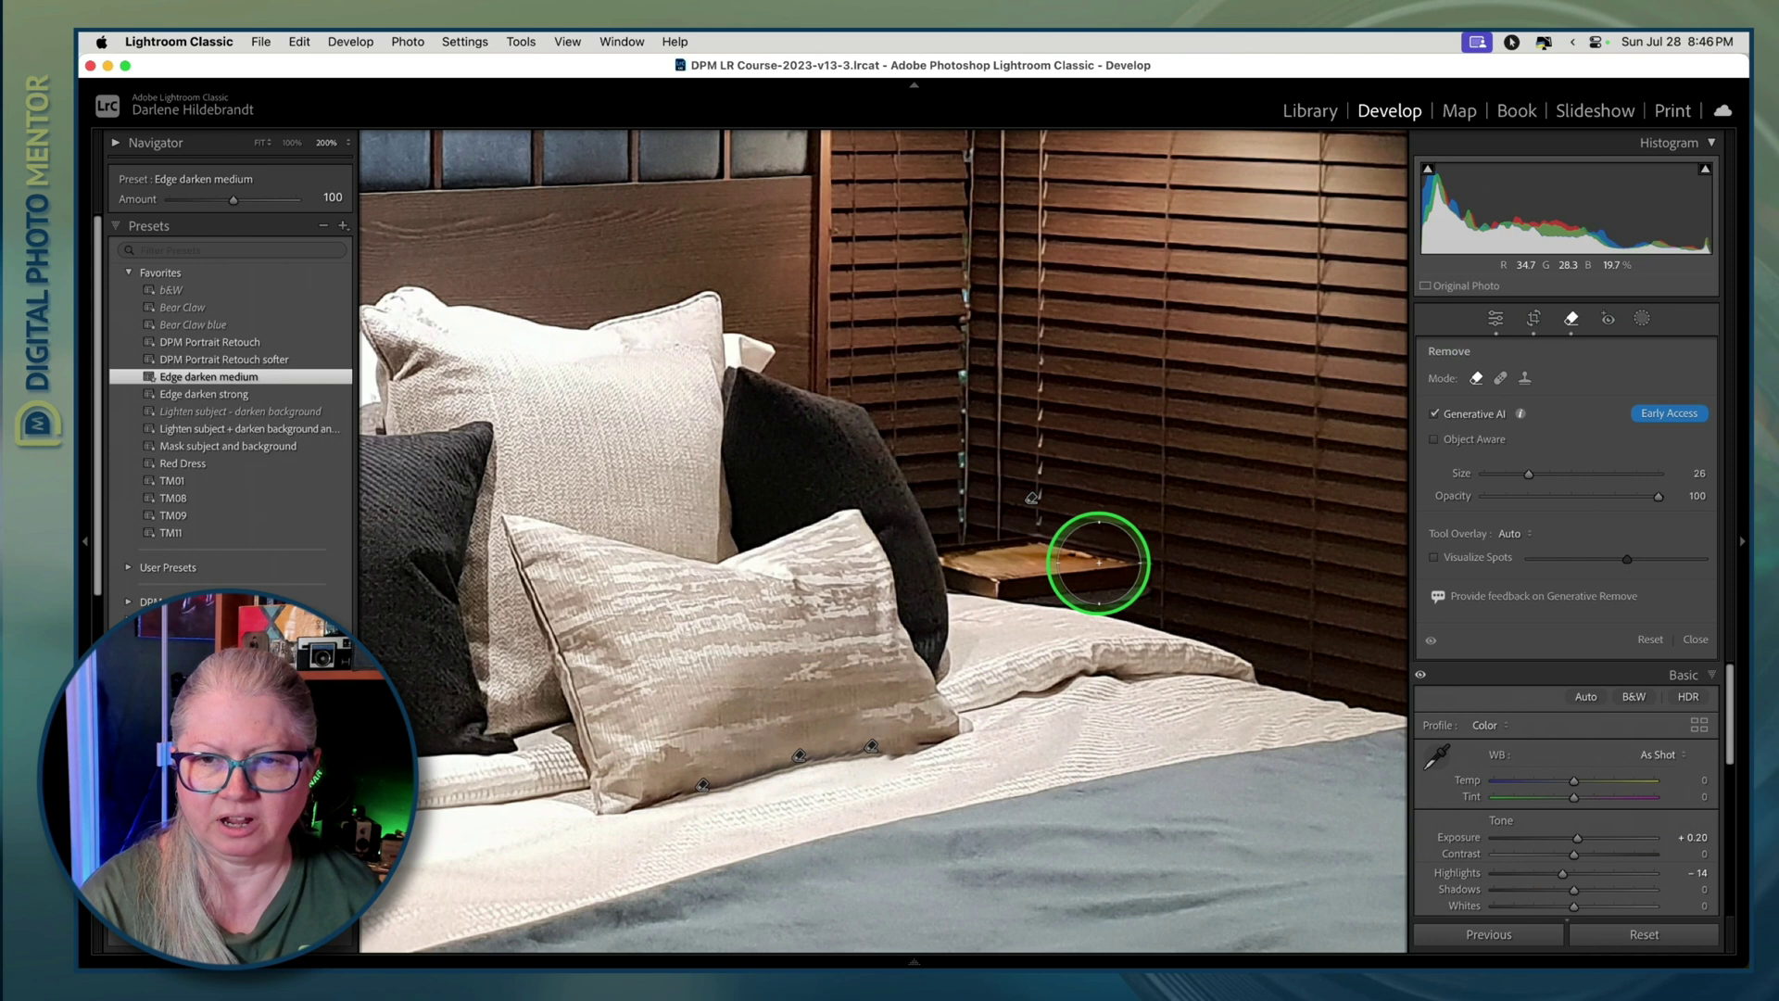
{"action": "left_click", "coordinate": [1434, 414]}
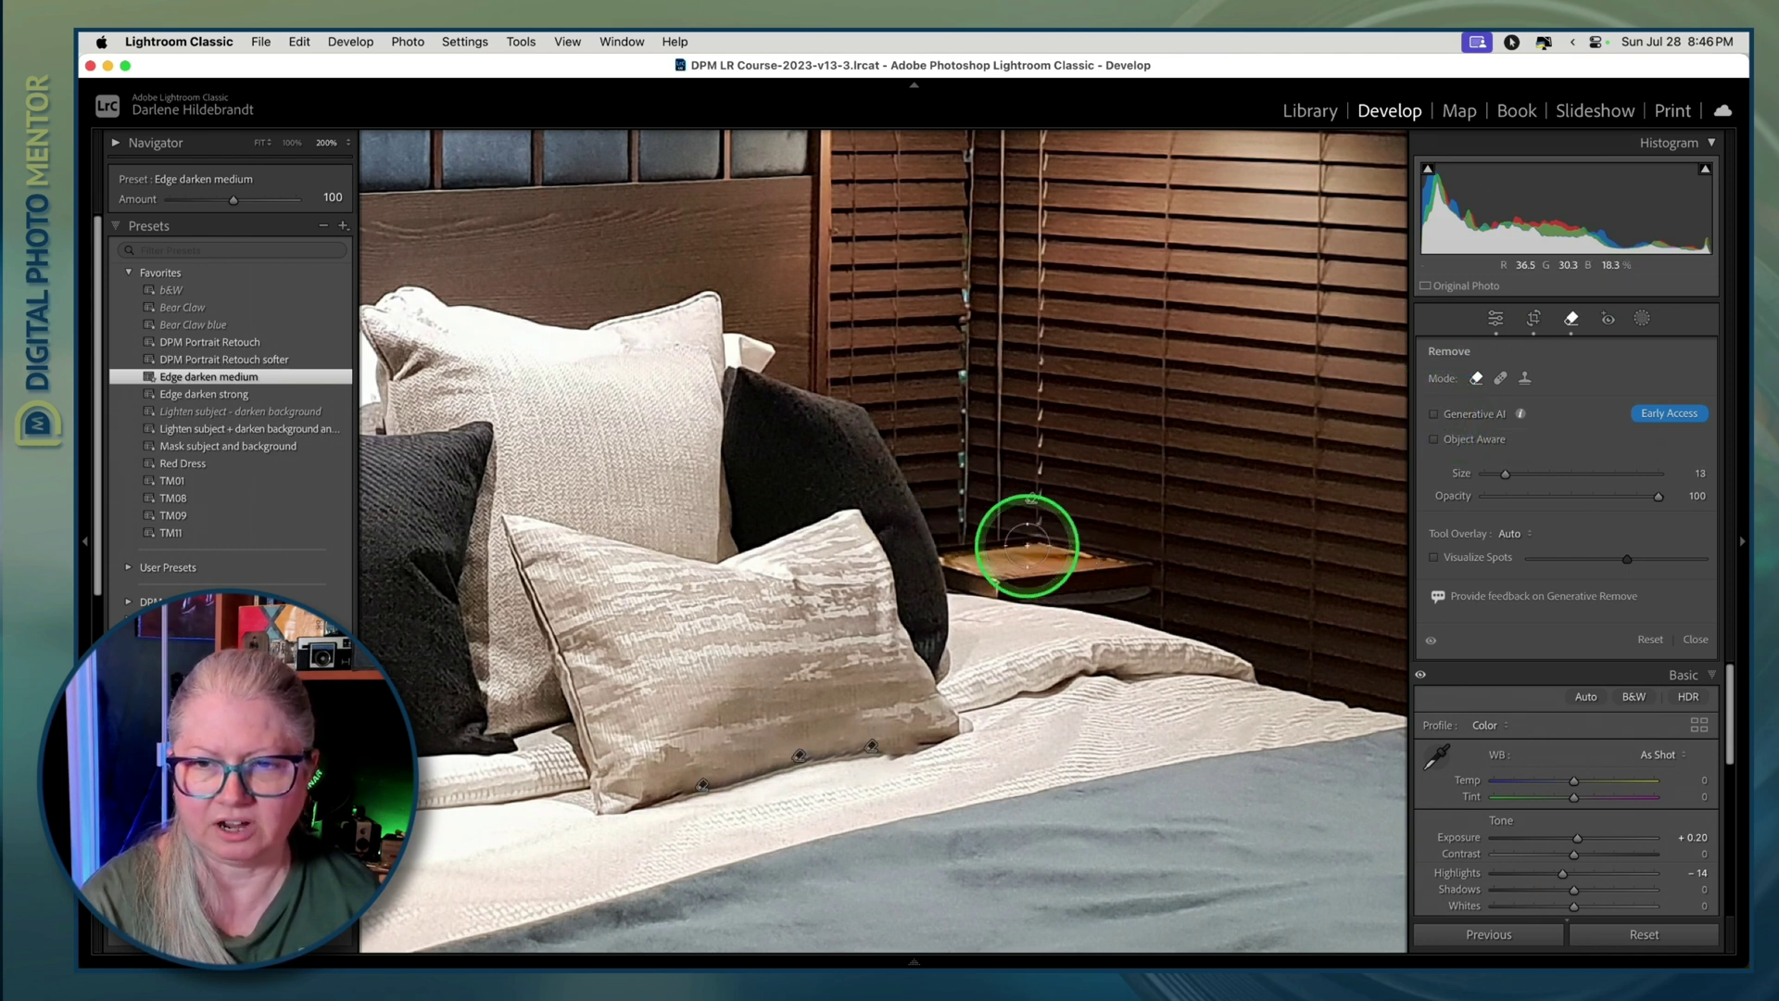
{"action": "scroll", "coordinate": [1027, 545], "scroll_direction": "down", "scroll_amount": 5}
{"action": "mouse_move", "coordinate": [1038, 557]}
{"action": "left_mouse_down"}
{"action": "mouse_move", "coordinate": [1087, 556]}
{"action": "mouse_move", "coordinate": [1028, 556]}
{"action": "left_mouse_up"}
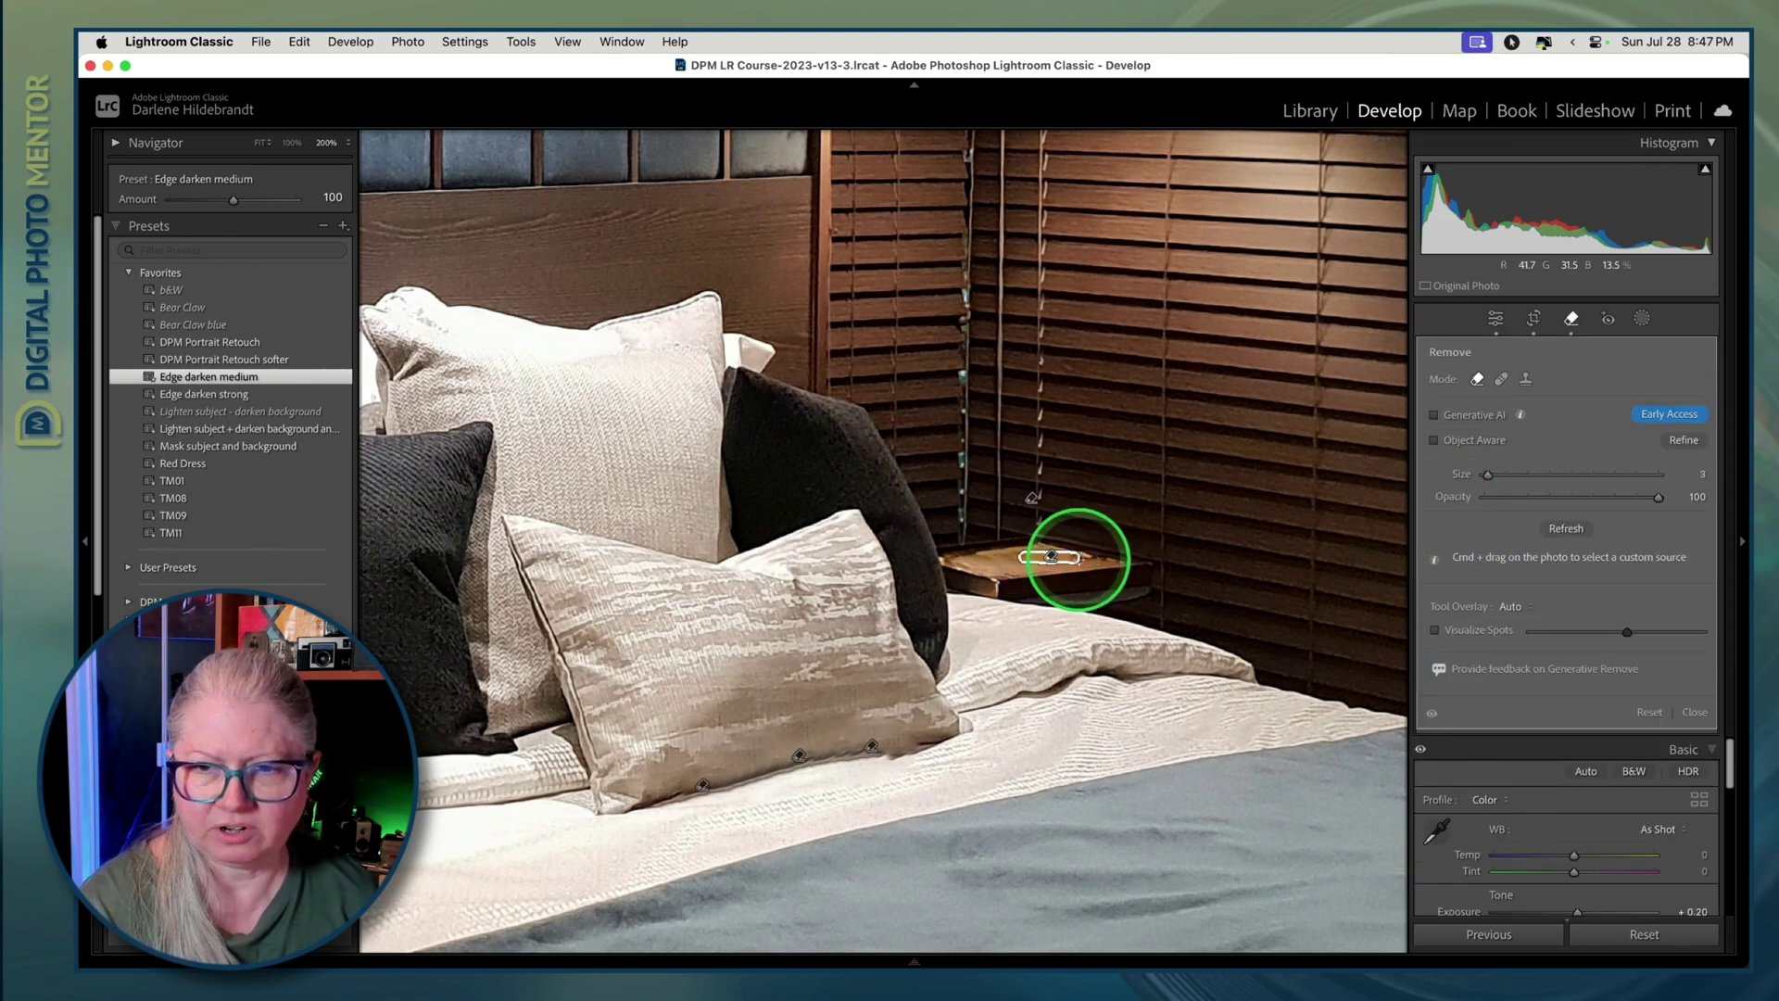
{"action": "mouse_move", "coordinate": [1089, 560]}
{"action": "left_mouse_down"}
{"action": "mouse_move", "coordinate": [1110, 559]}
{"action": "mouse_move", "coordinate": [1085, 559]}
{"action": "left_mouse_up"}
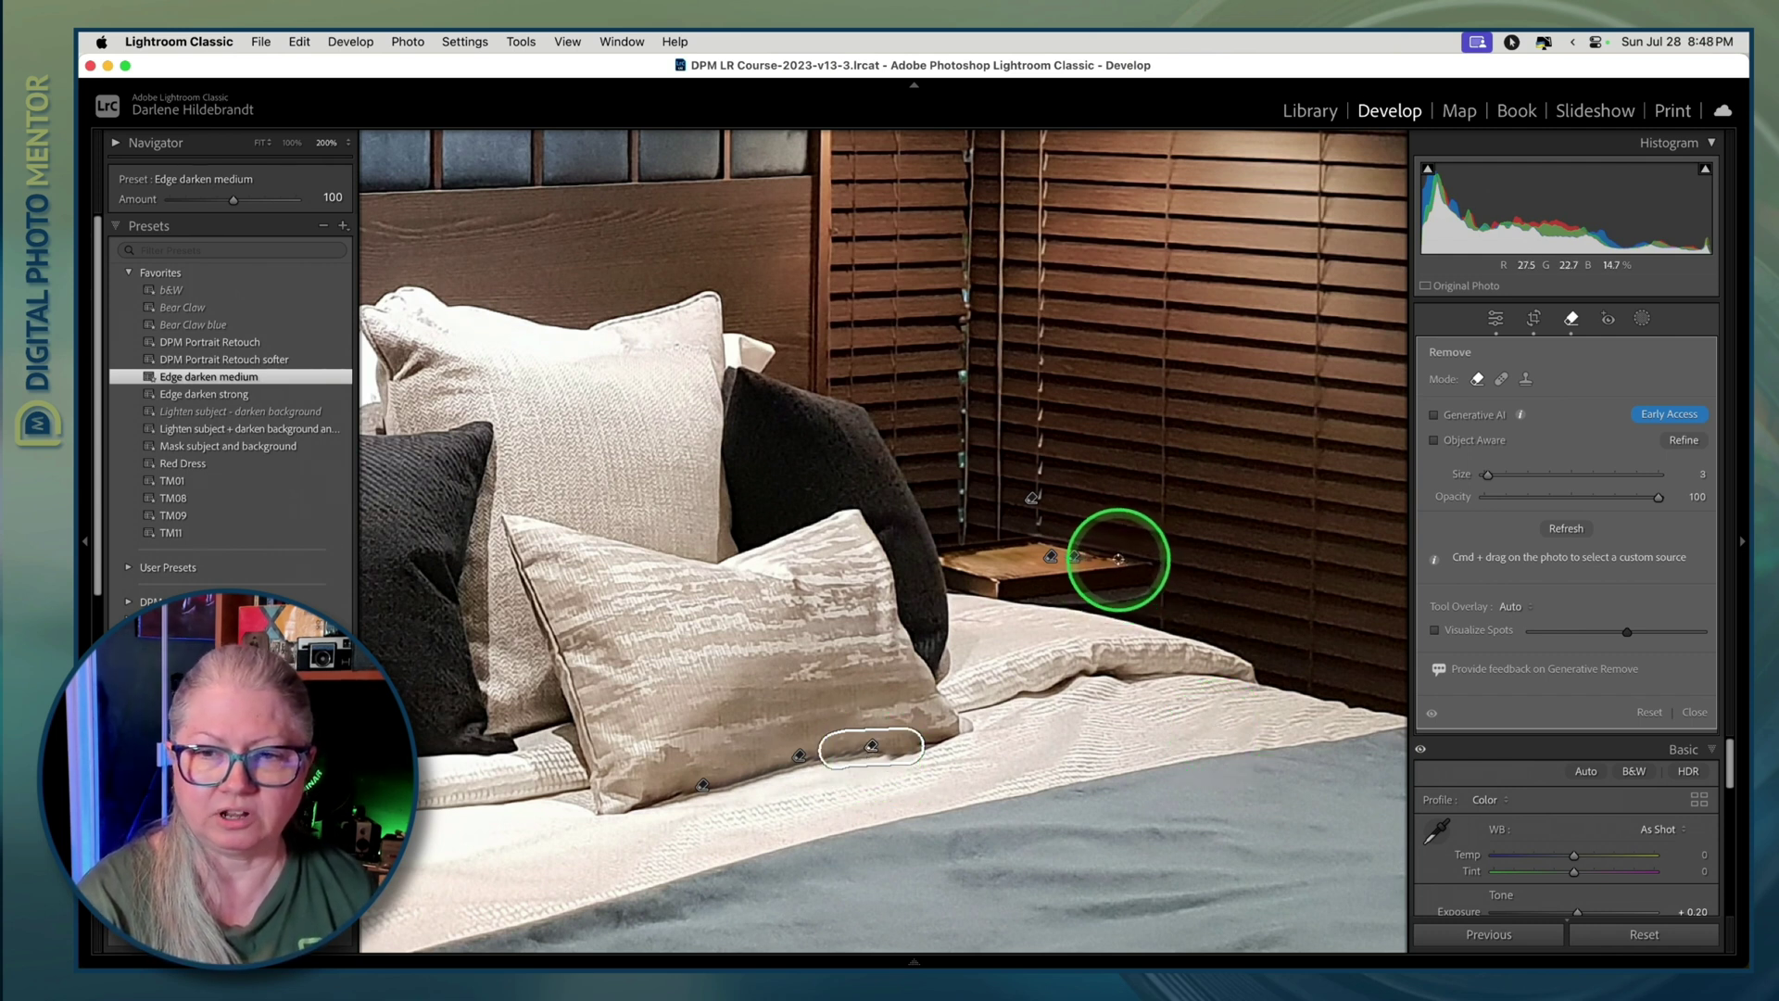
{"action": "left_click_drag", "start_coordinate": [1122, 561], "coordinate": [1073, 547]}
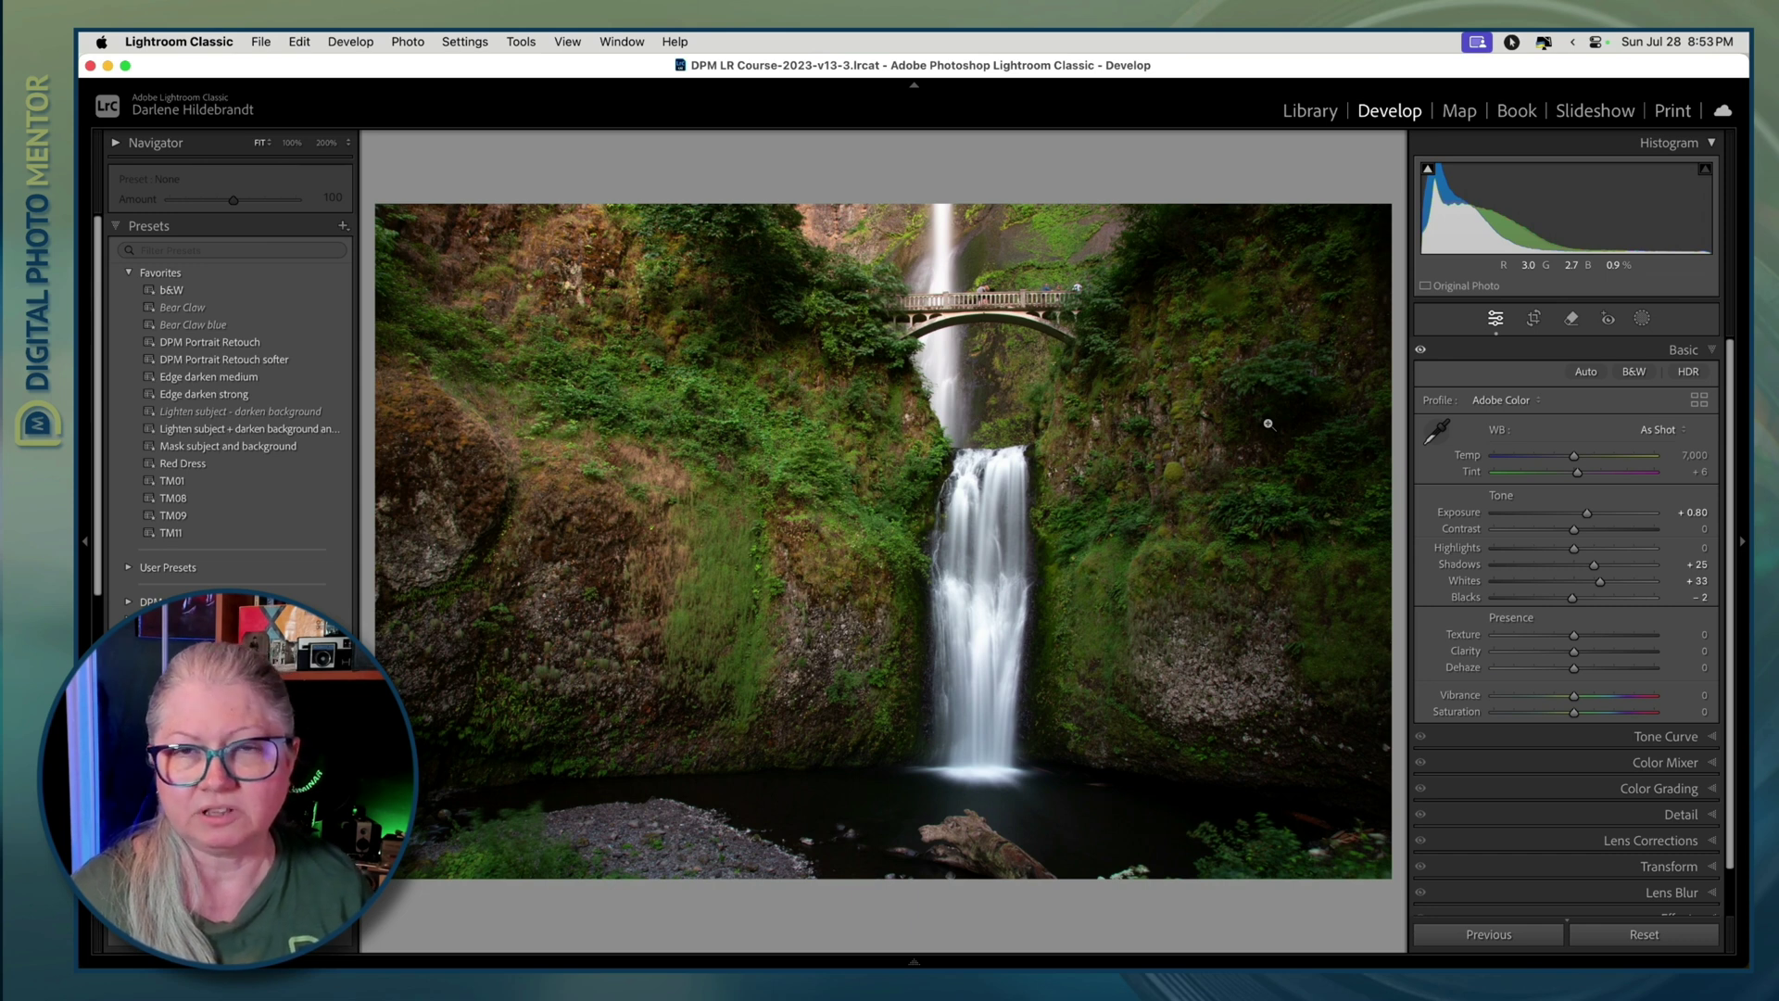
Step: Toggle the Before view to compare, then zoom to 200% on the rocks near the log
{"action": "key", "text": "backslash"}
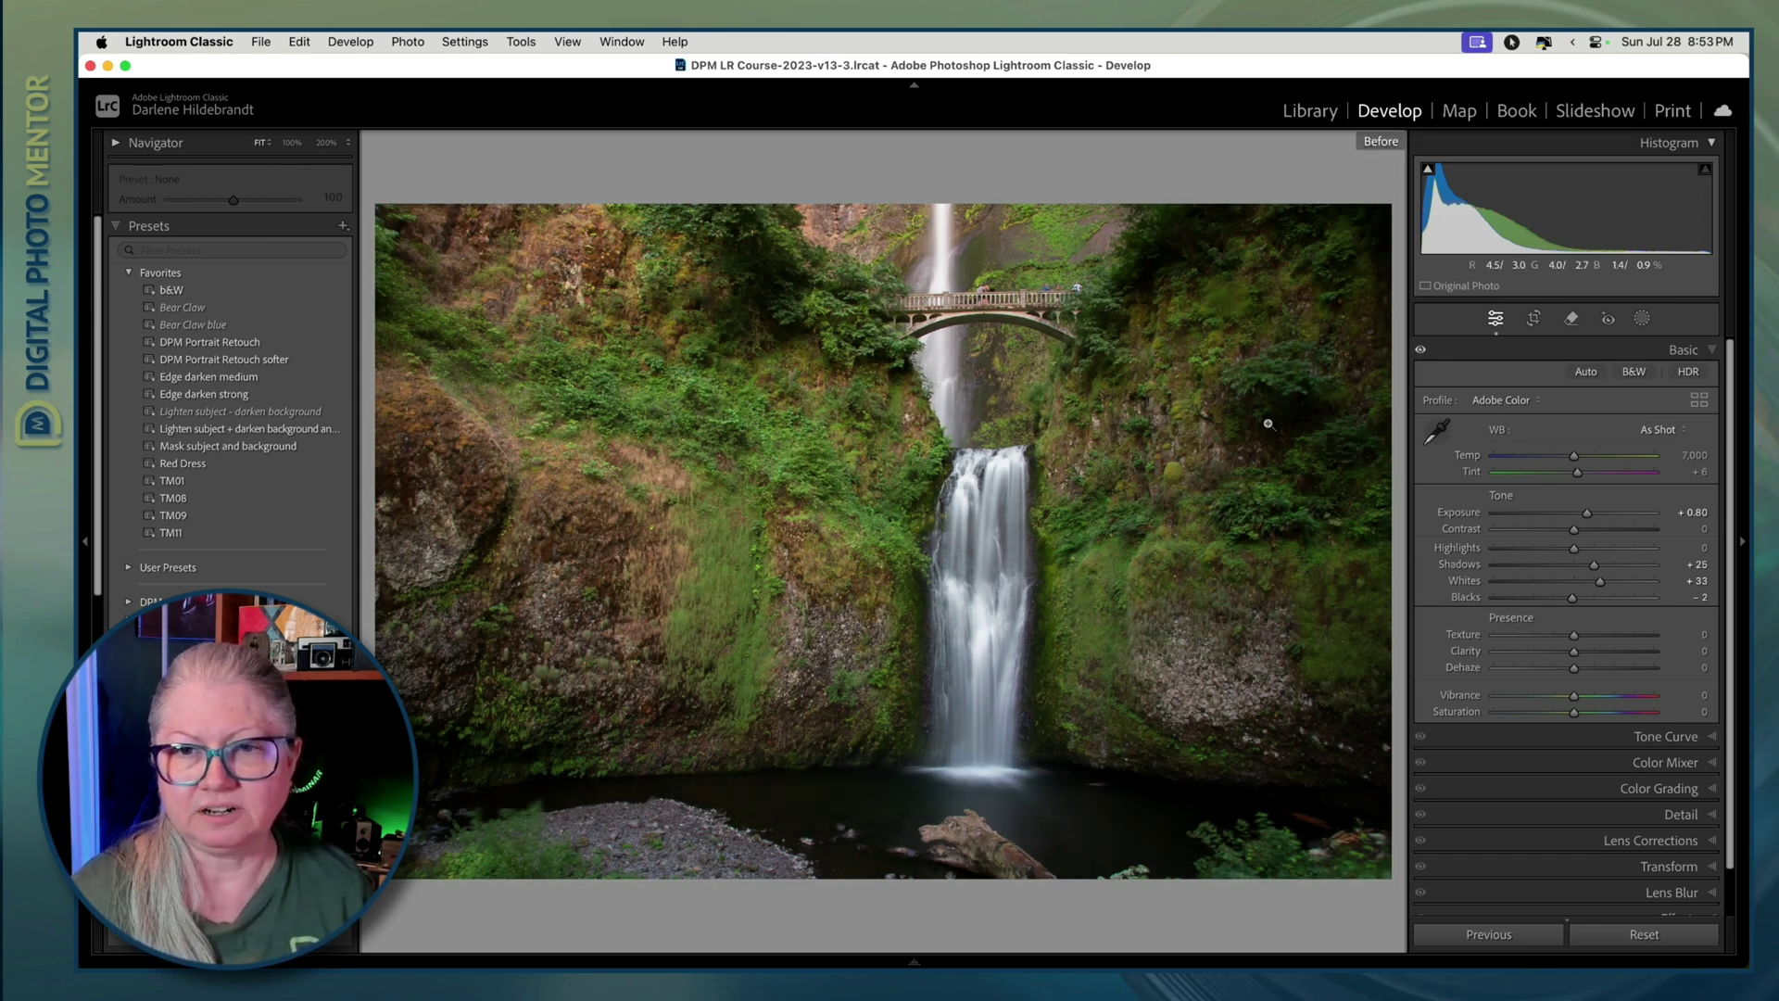
{"action": "key", "text": "backslash"}
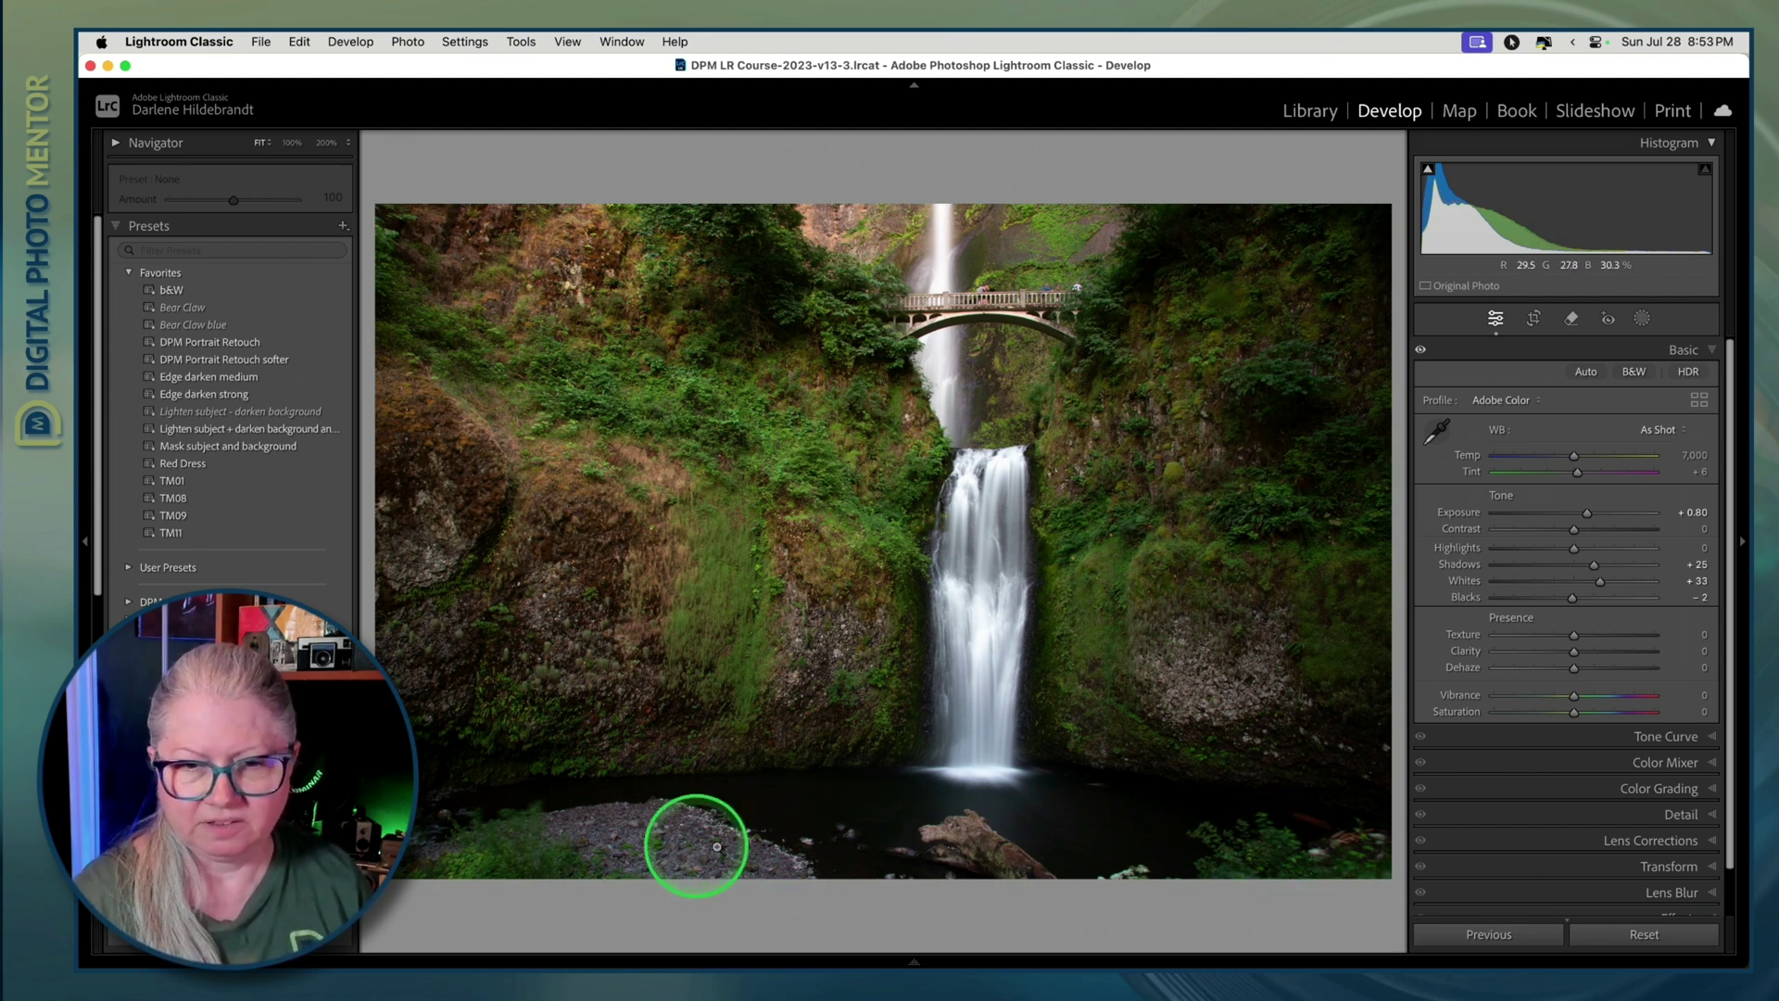
{"action": "left_click", "coordinate": [941, 844]}
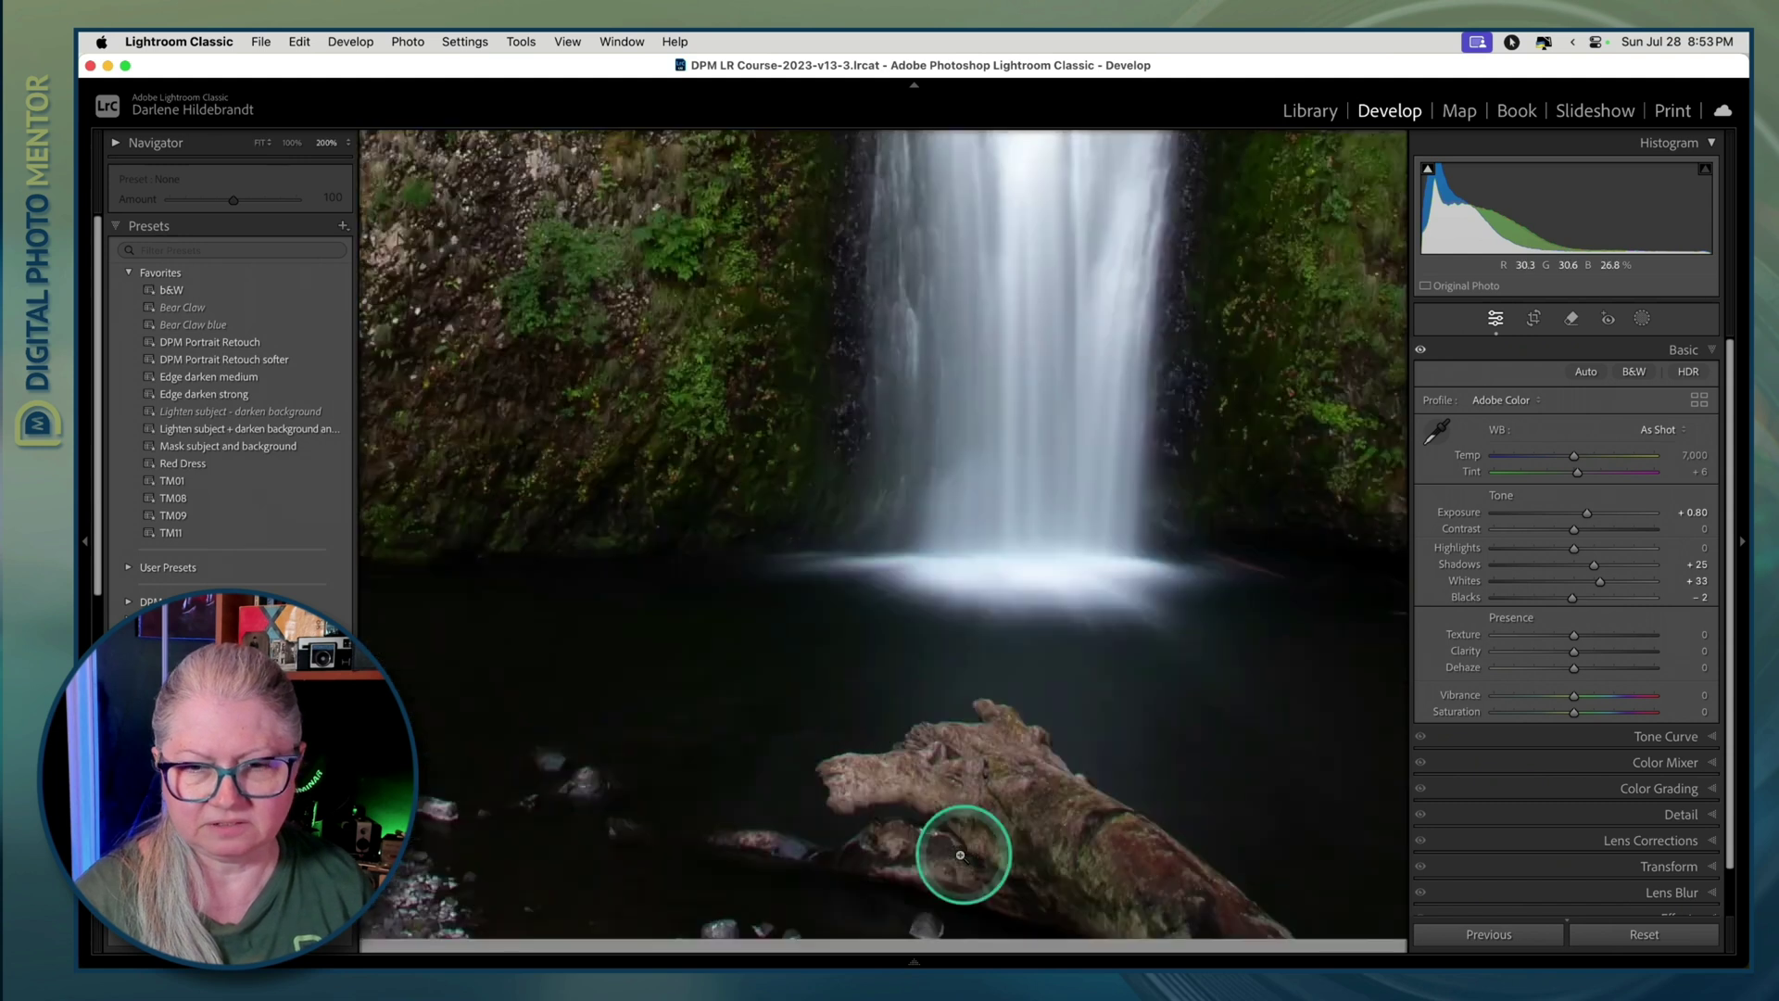
{"action": "scroll", "coordinate": [960, 853], "scroll_direction": "left", "scroll_amount": 5}
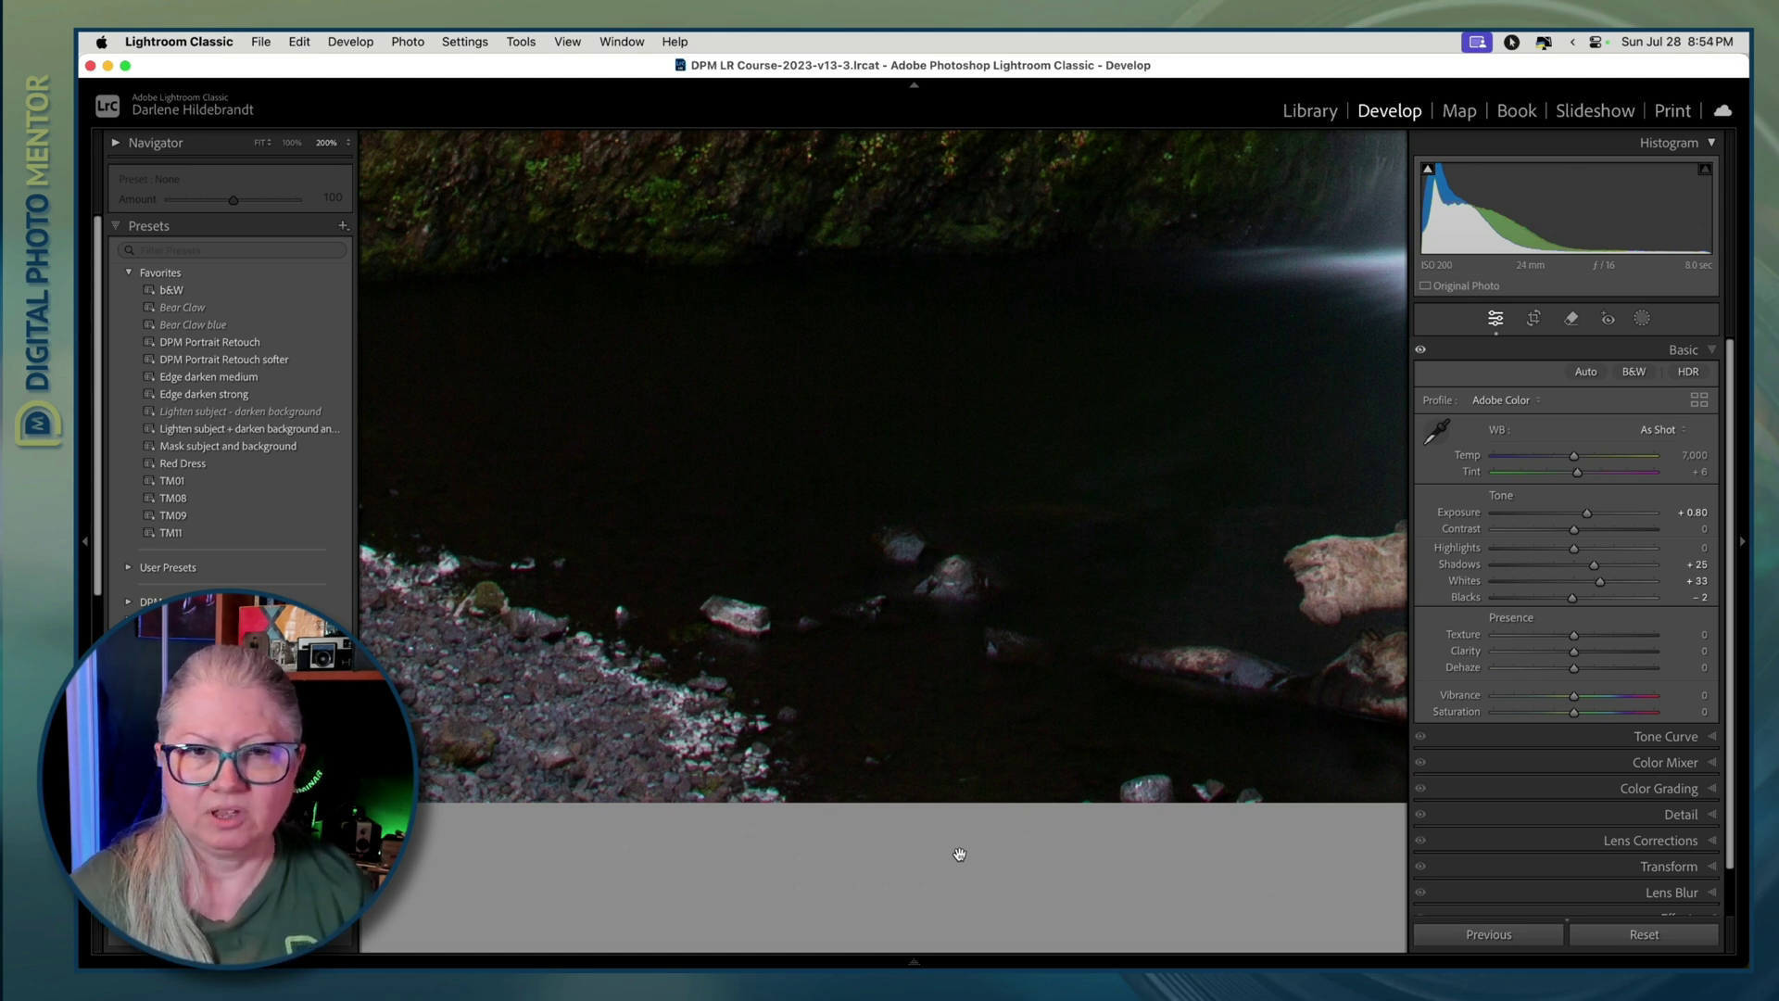
Step: Set the Remove tool to Heal mode with opacity 50
{"action": "left_click", "coordinate": [952, 853]}
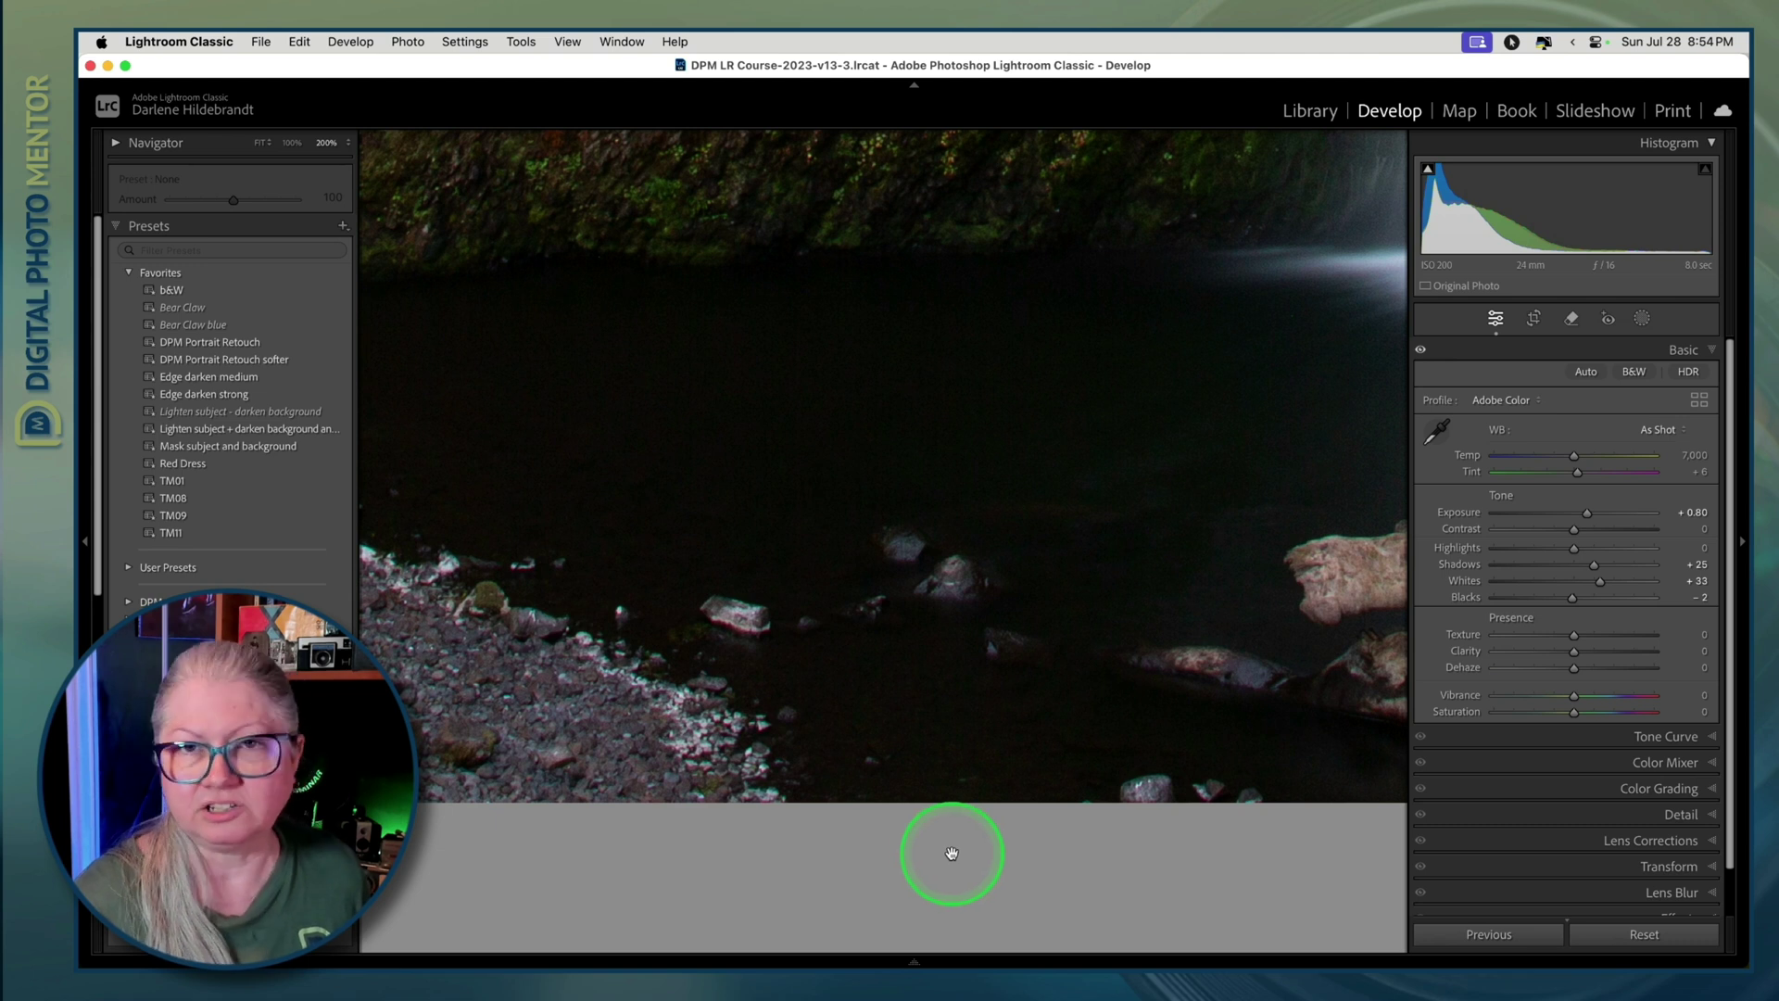
{"action": "left_click", "coordinate": [1573, 321]}
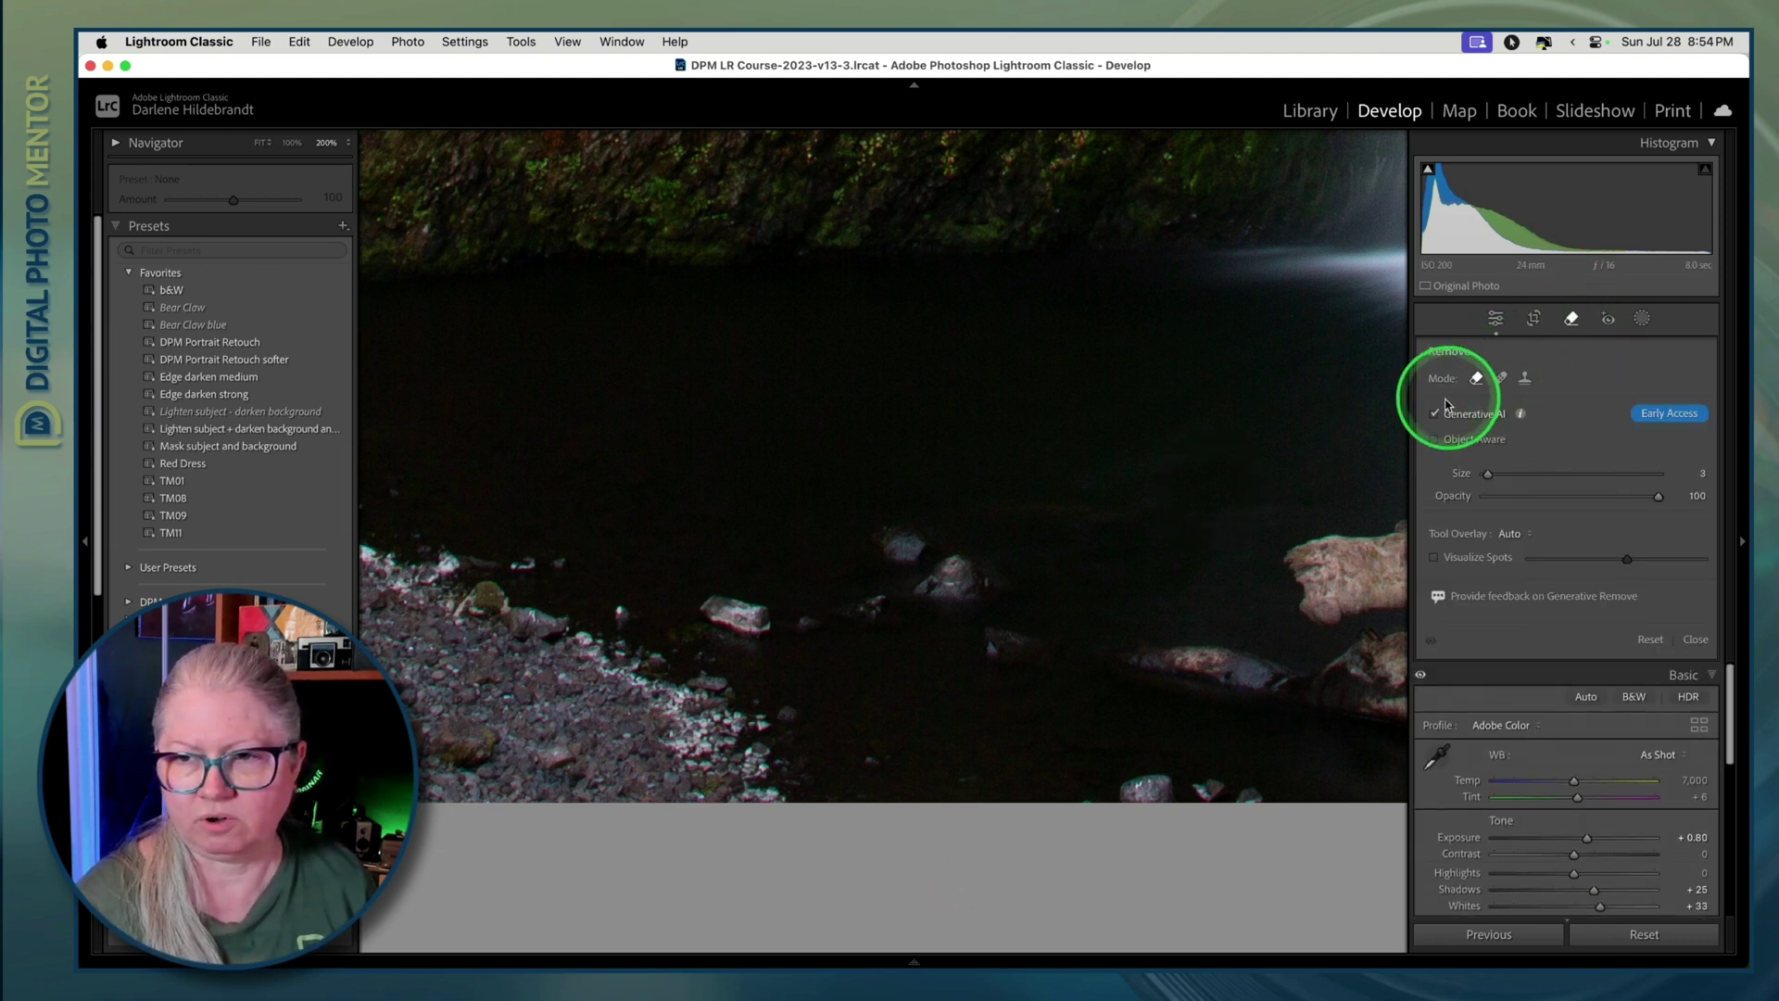
{"action": "left_click", "coordinate": [1502, 378]}
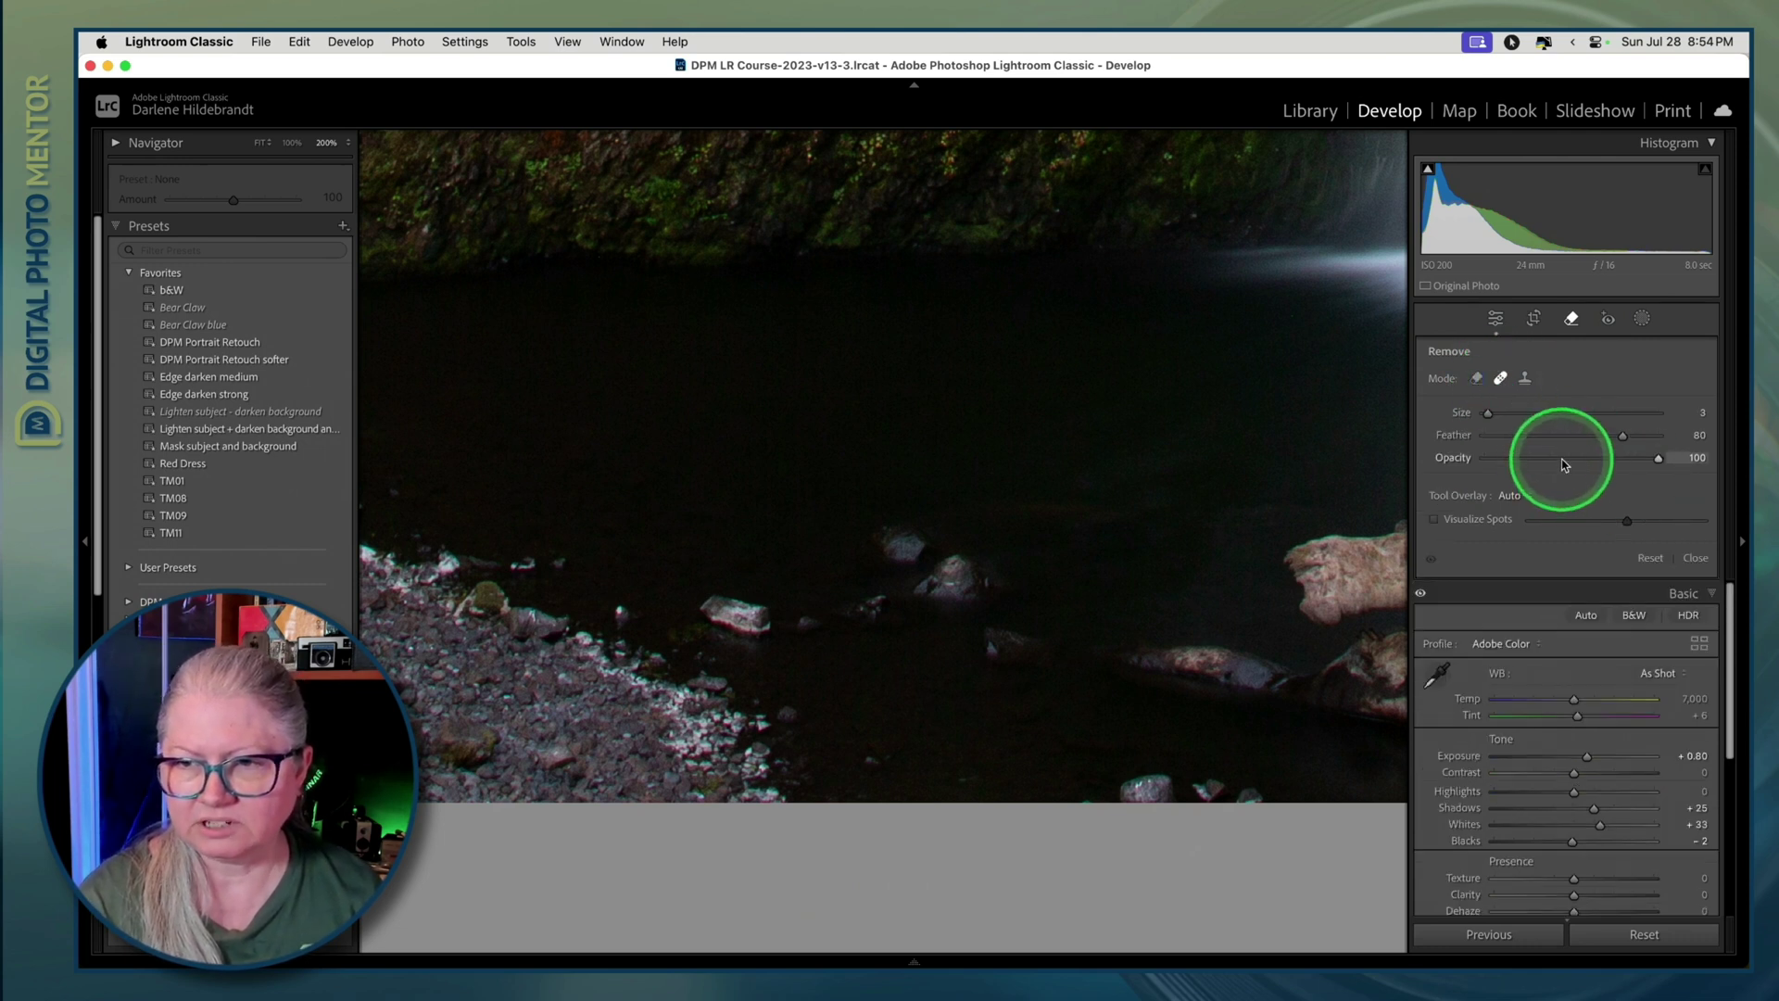
{"action": "left_click", "coordinate": [1563, 460]}
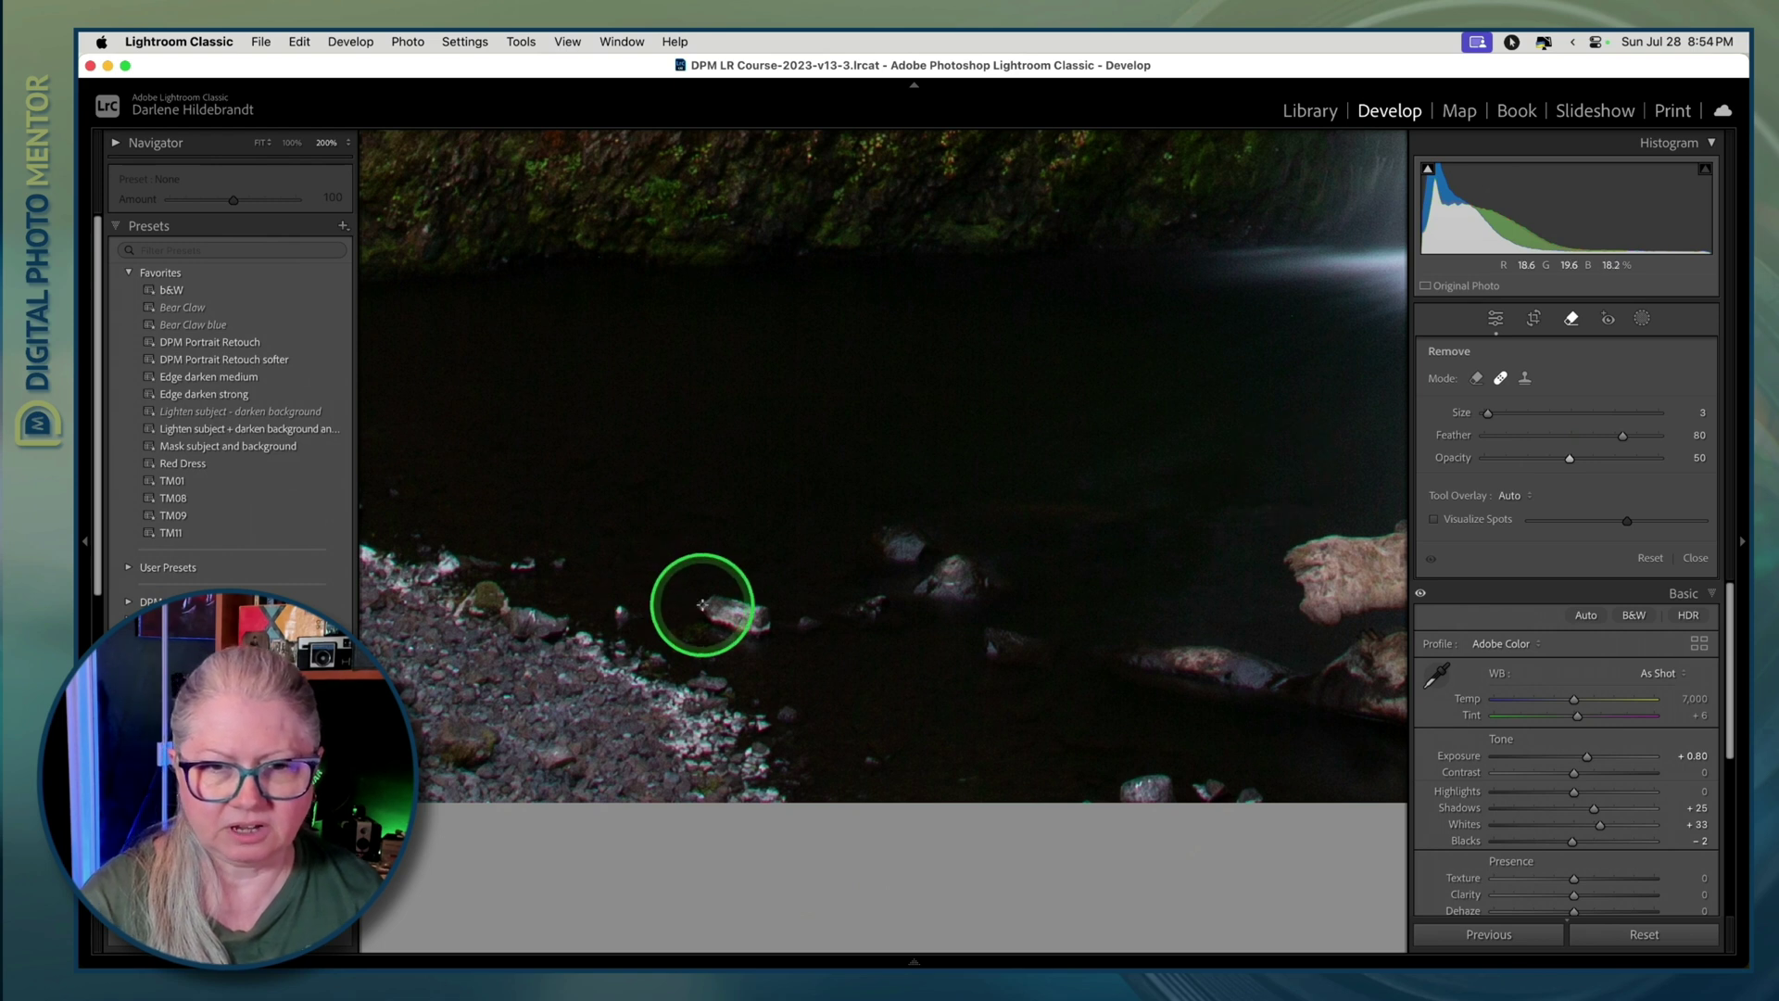
Step: Heal the bright rock at the water's edge at size 14, sampling from dark water above
{"action": "scroll", "coordinate": [702, 604], "scroll_direction": "up", "scroll_amount": 3}
{"action": "scroll", "coordinate": [700, 602], "scroll_direction": "up", "scroll_amount": 2}
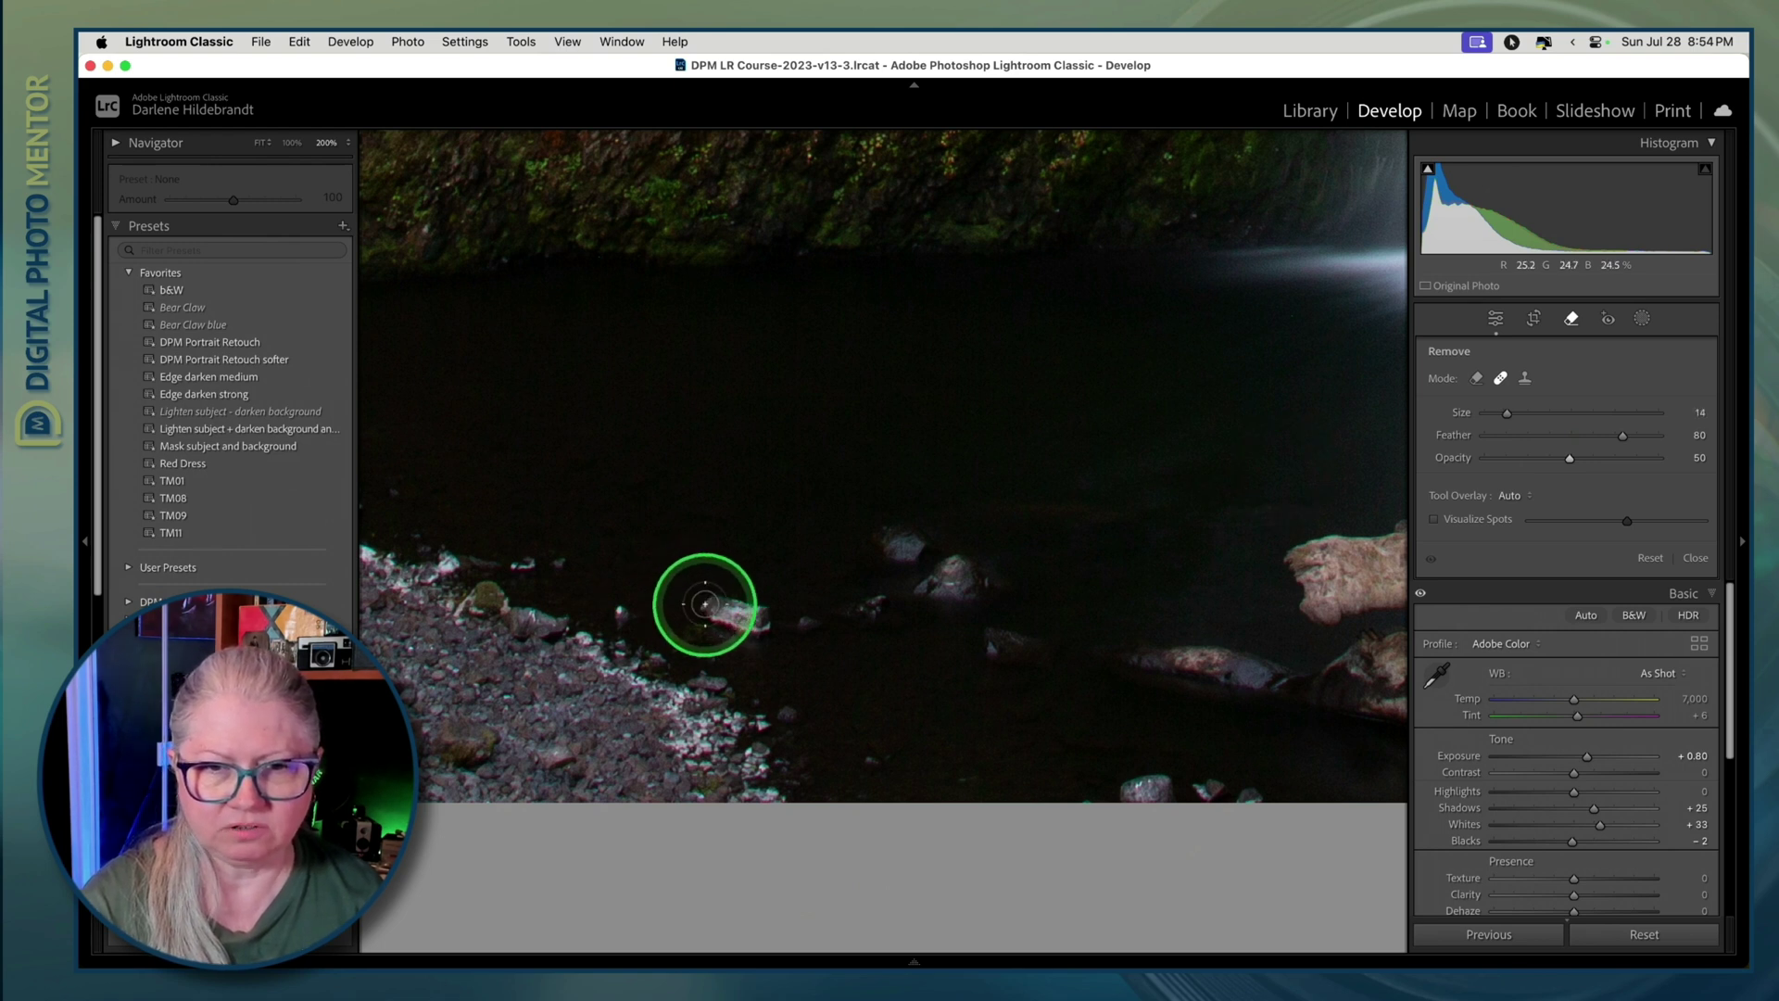
{"action": "left_click", "coordinate": [712, 606]}
{"action": "left_click_drag", "start_coordinate": [712, 606], "coordinate": [762, 621]}
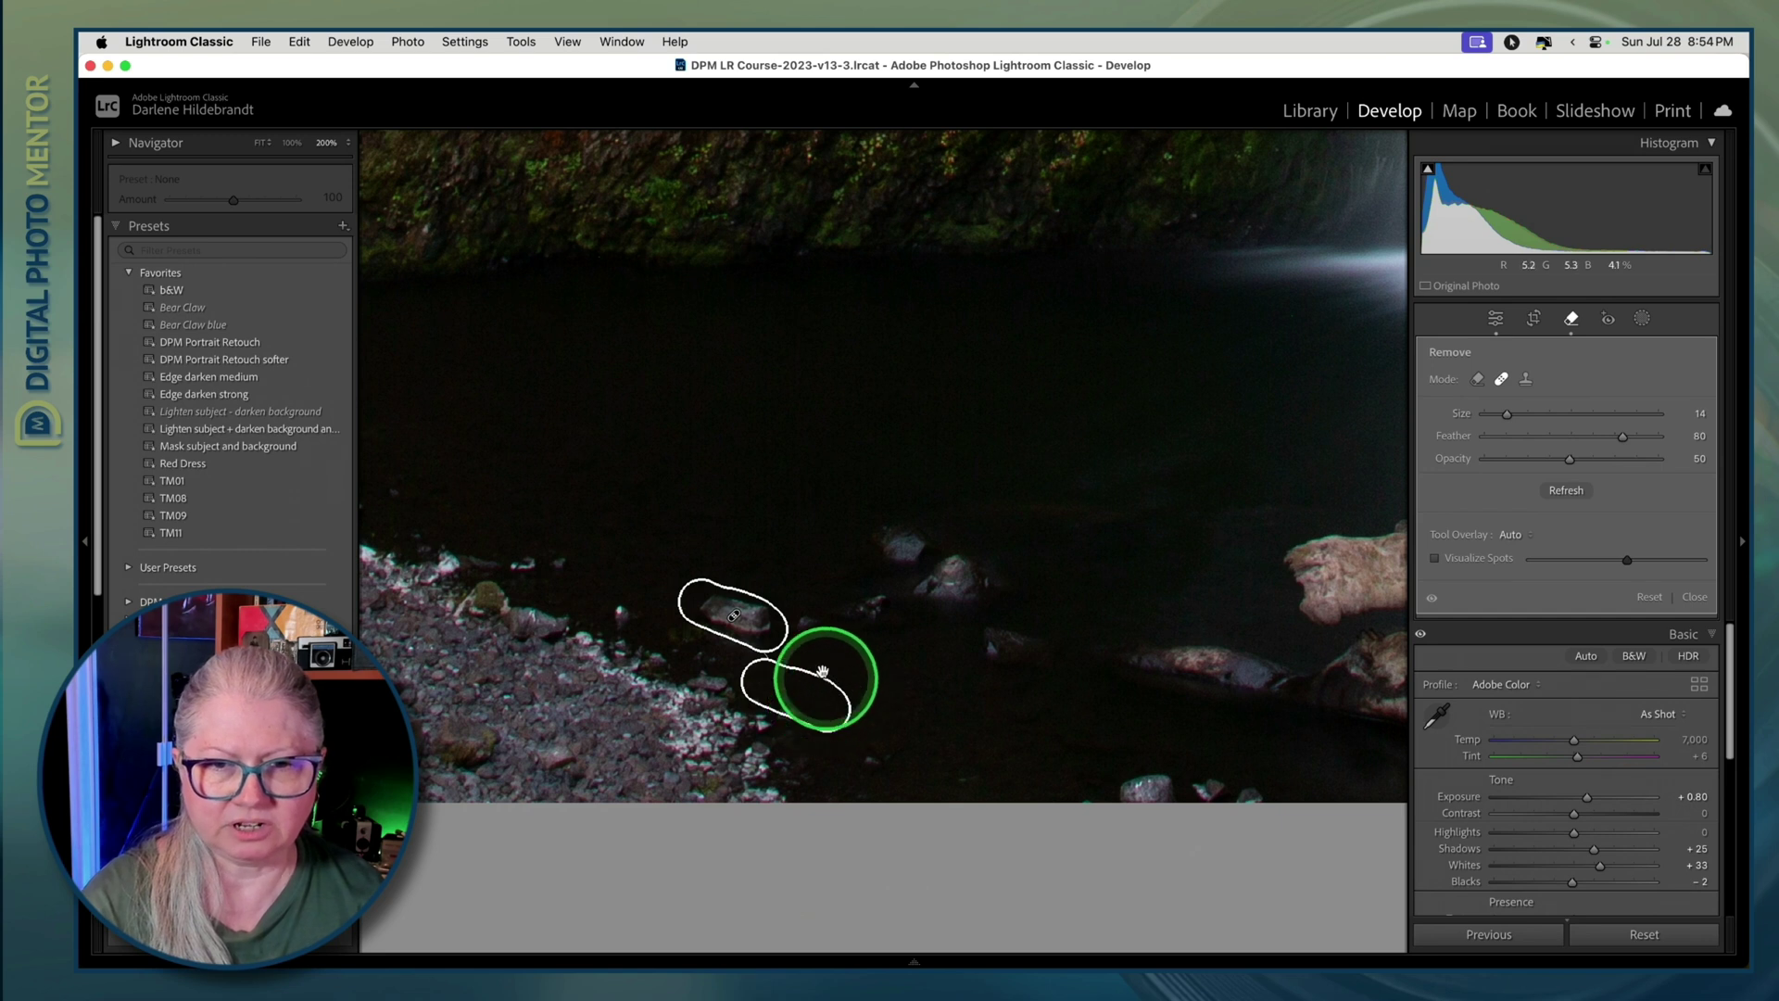
{"action": "left_click_drag", "start_coordinate": [747, 614], "coordinate": [728, 535]}
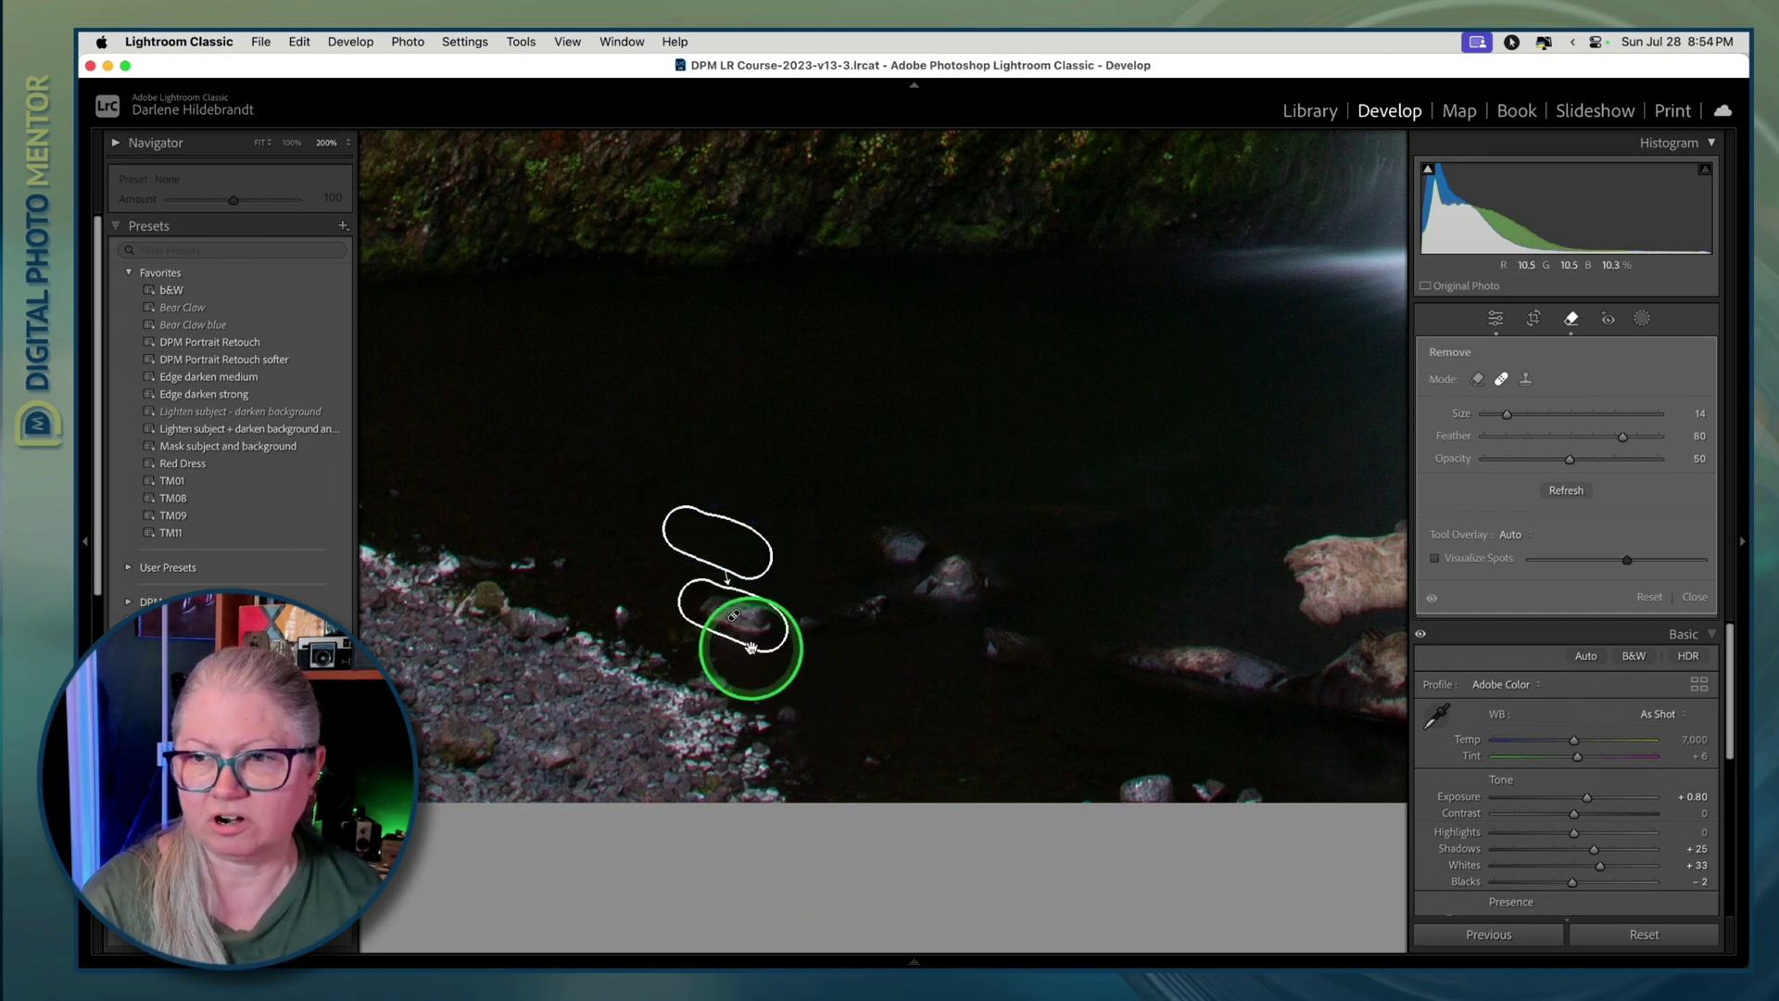
{"action": "left_click", "coordinate": [1430, 598]}
Step: Add heal spots on the middle, right, left and shoreline rocks, sourcing from dark water
{"action": "left_click", "coordinate": [1430, 600]}
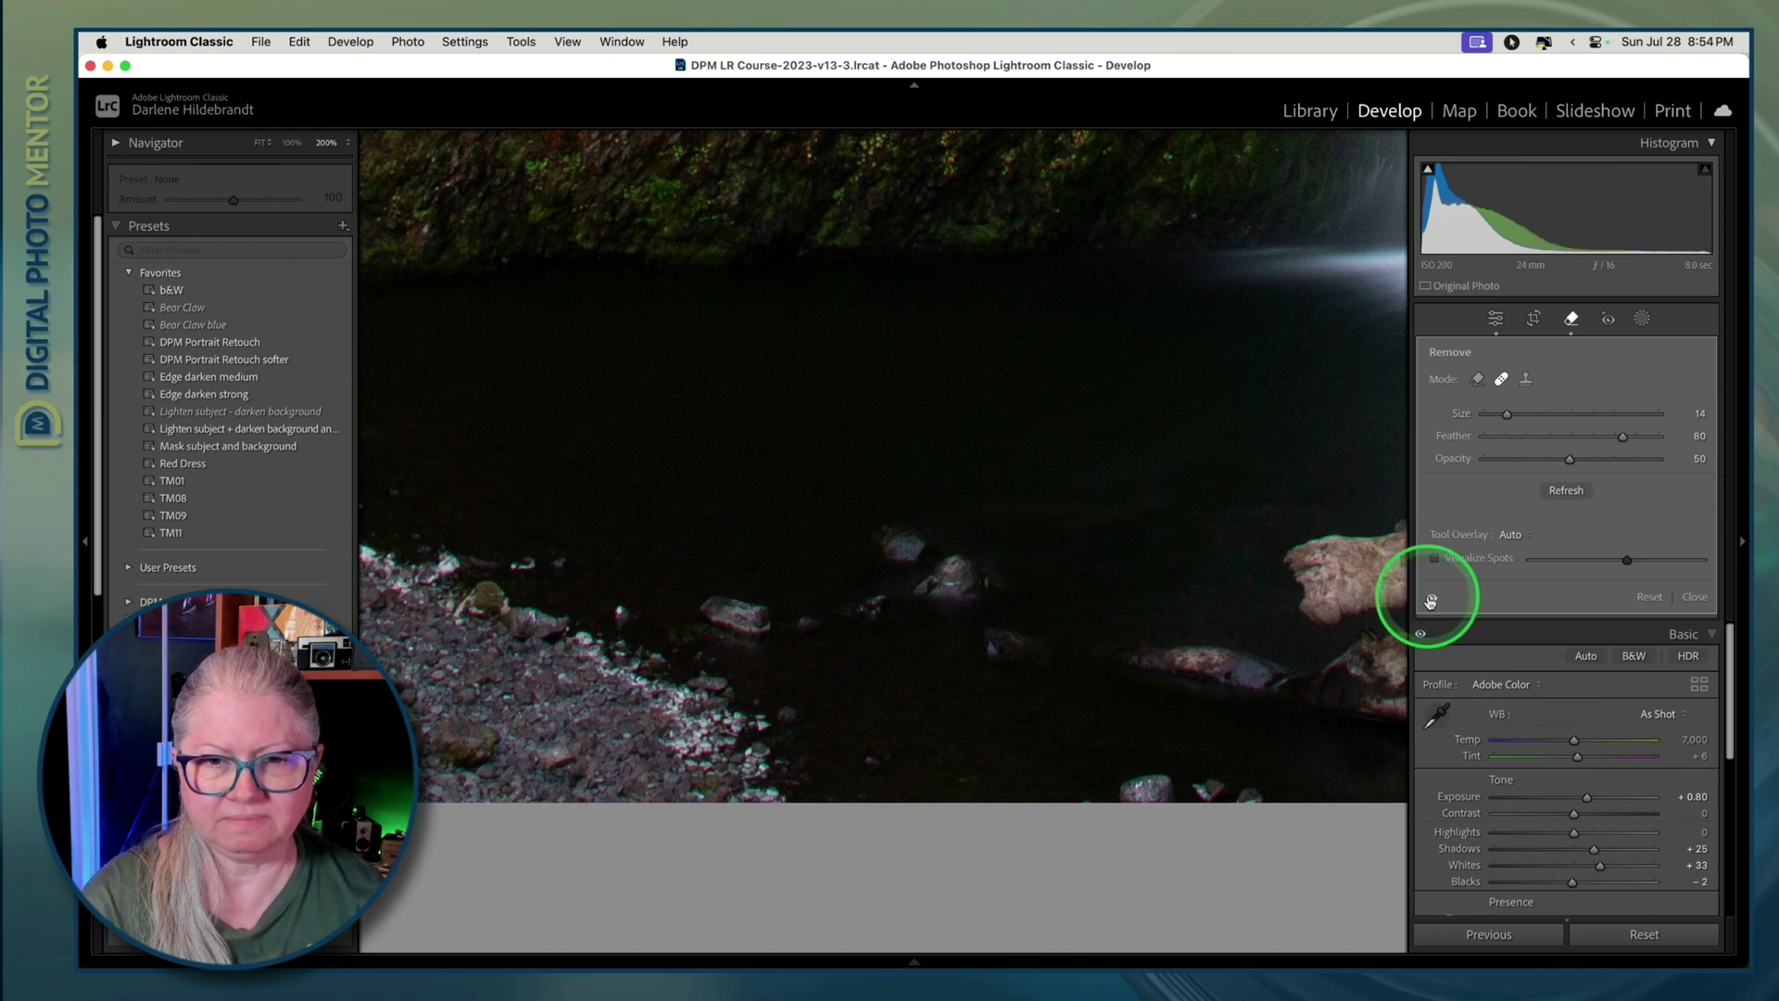
{"action": "left_click_drag", "start_coordinate": [985, 592], "coordinate": [950, 561]}
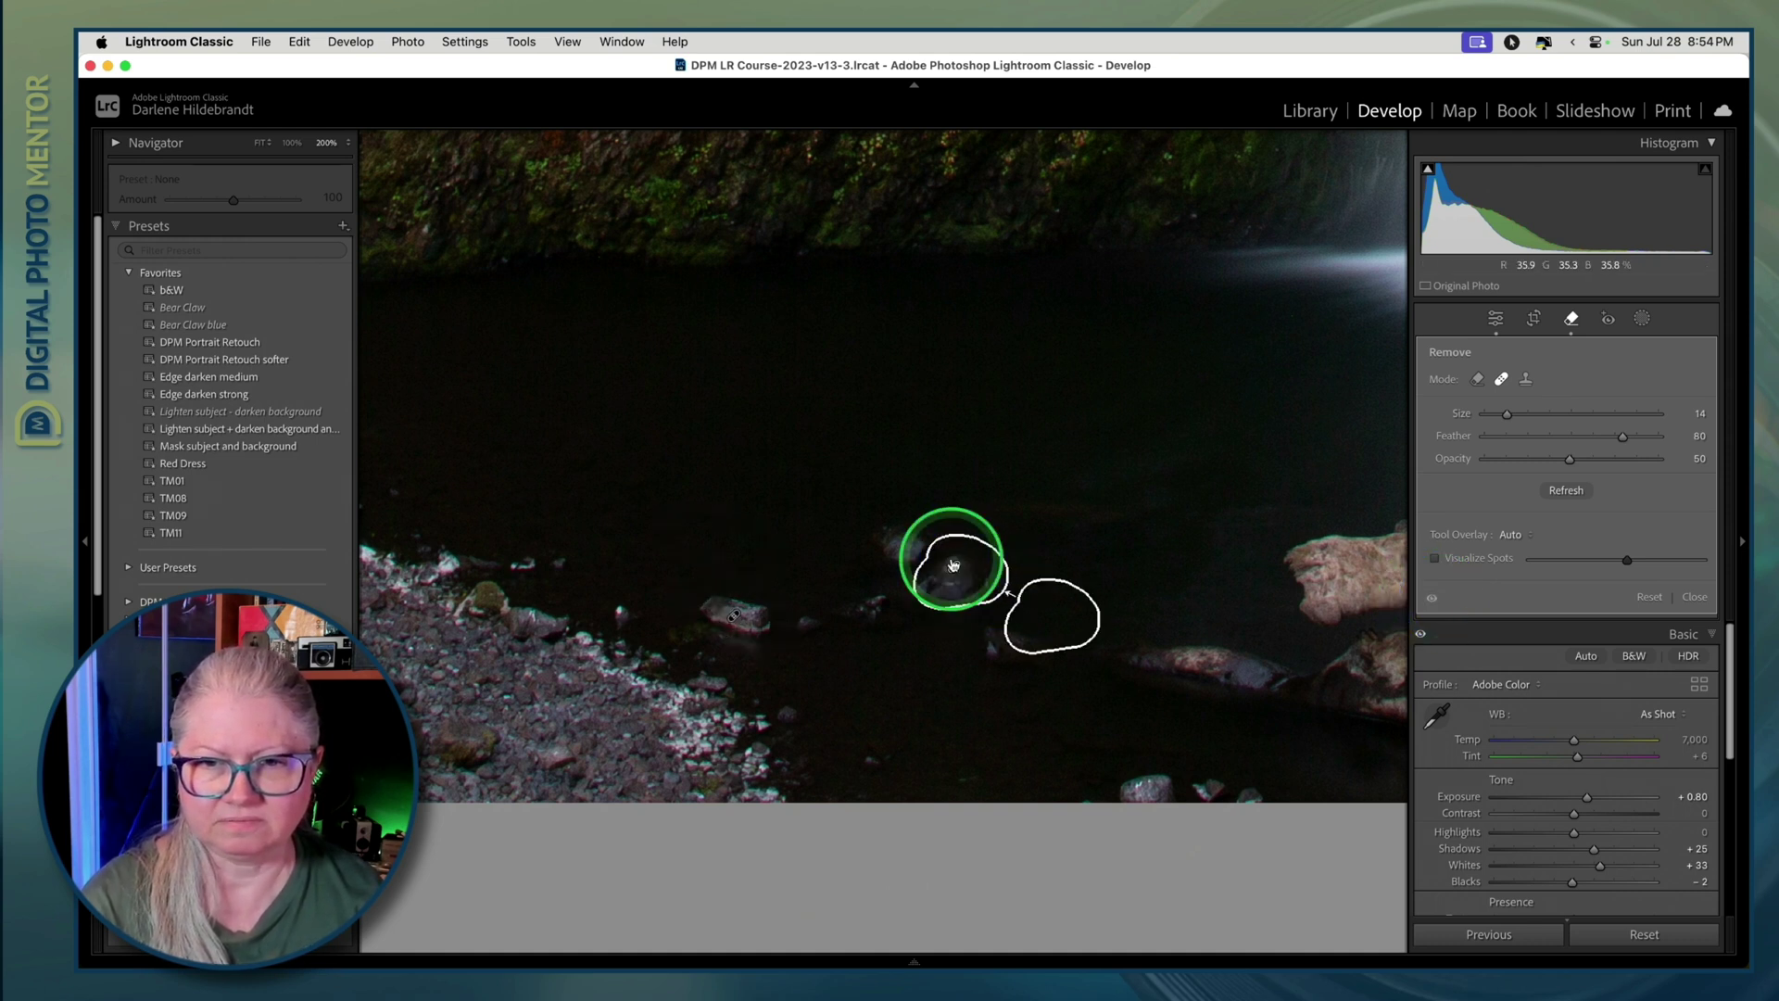
{"action": "mouse_move", "coordinate": [1180, 660]}
{"action": "left_mouse_down"}
{"action": "mouse_move", "coordinate": [1233, 663]}
{"action": "mouse_move", "coordinate": [1242, 606]}
{"action": "mouse_move", "coordinate": [1148, 596]}
{"action": "left_mouse_up"}
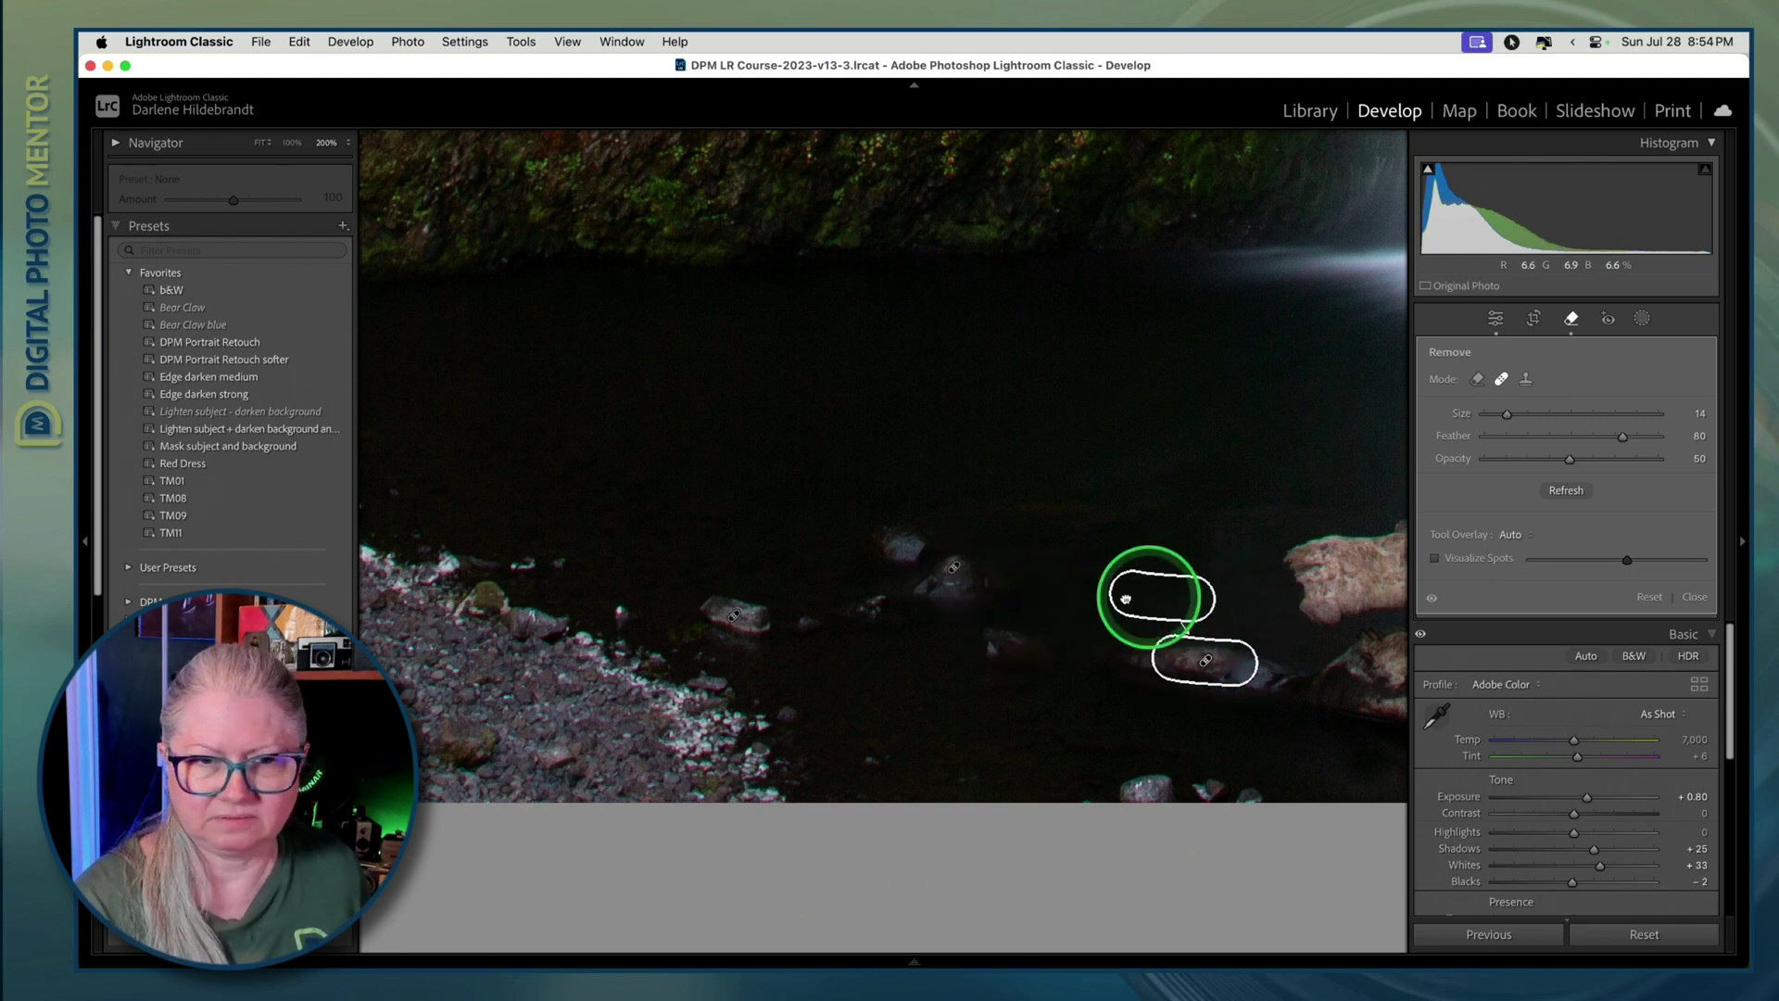
{"action": "left_click", "coordinate": [618, 610]}
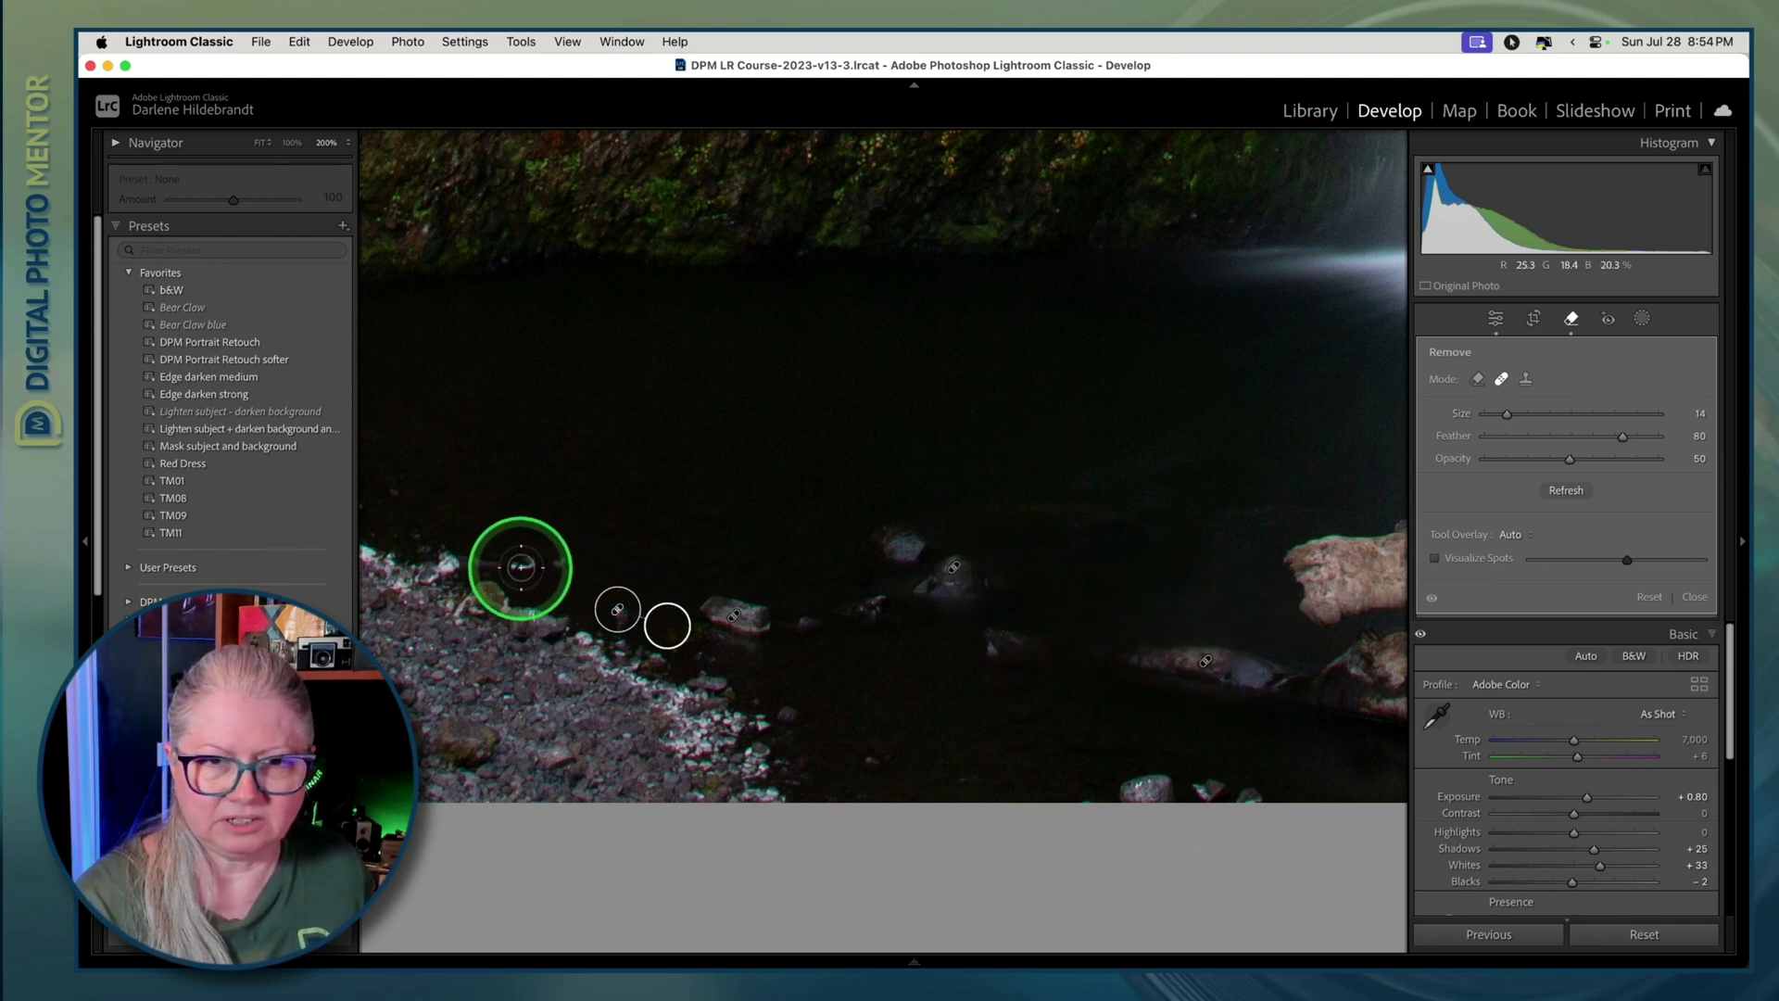
{"action": "left_click", "coordinate": [521, 565]}
{"action": "left_click", "coordinate": [448, 561]}
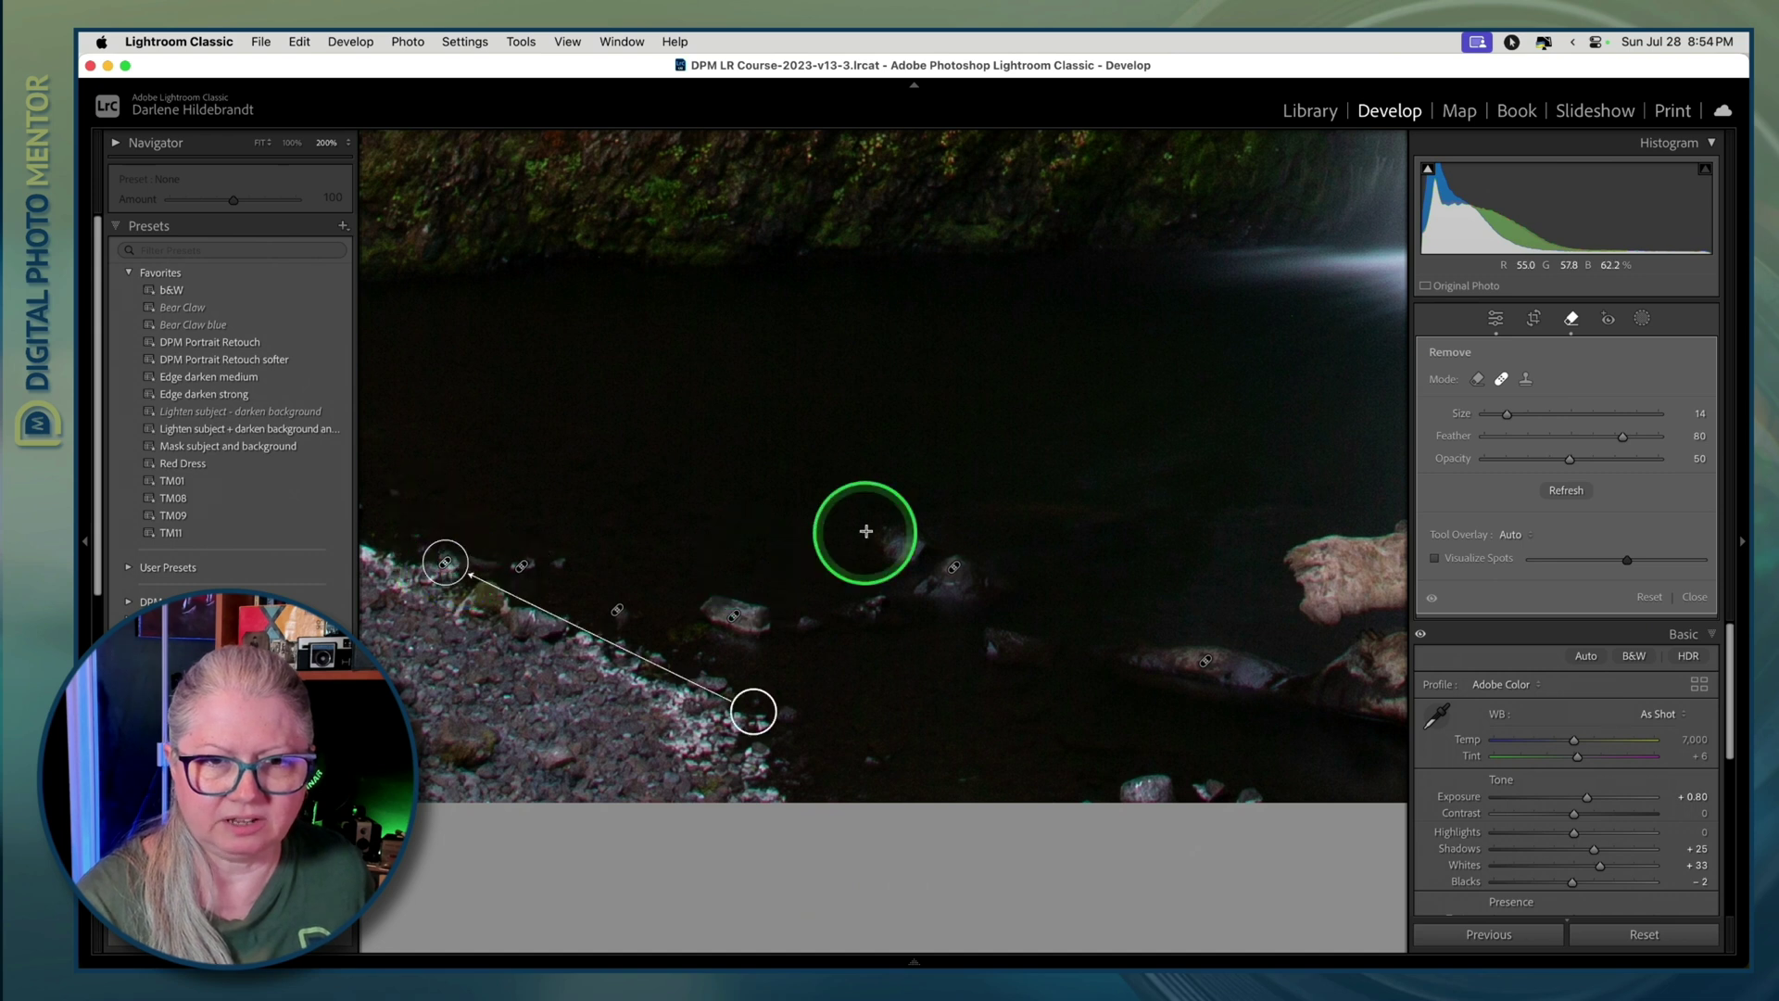
{"action": "left_click_drag", "start_coordinate": [765, 711], "coordinate": [808, 687]}
Step: Pan down and heal the bottom rock near the driftwood
{"action": "left_click_drag", "start_coordinate": [999, 702], "coordinate": [747, 643]}
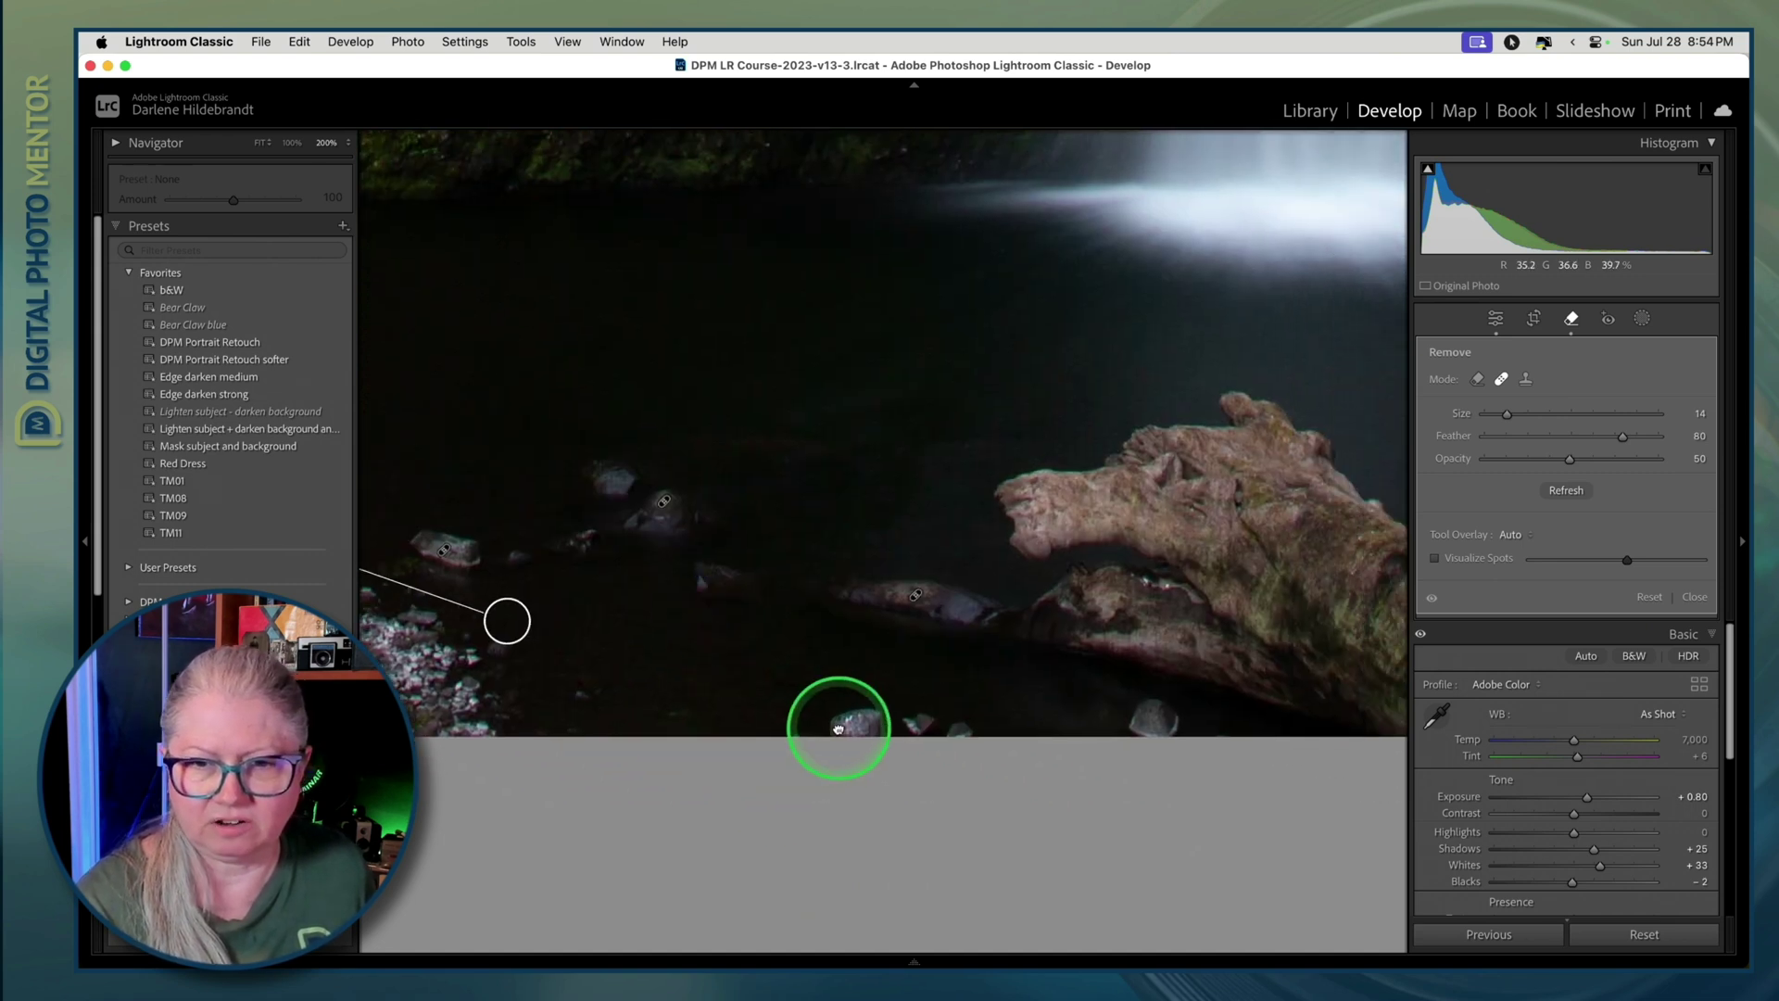
{"action": "left_click_drag", "start_coordinate": [835, 722], "coordinate": [963, 728]}
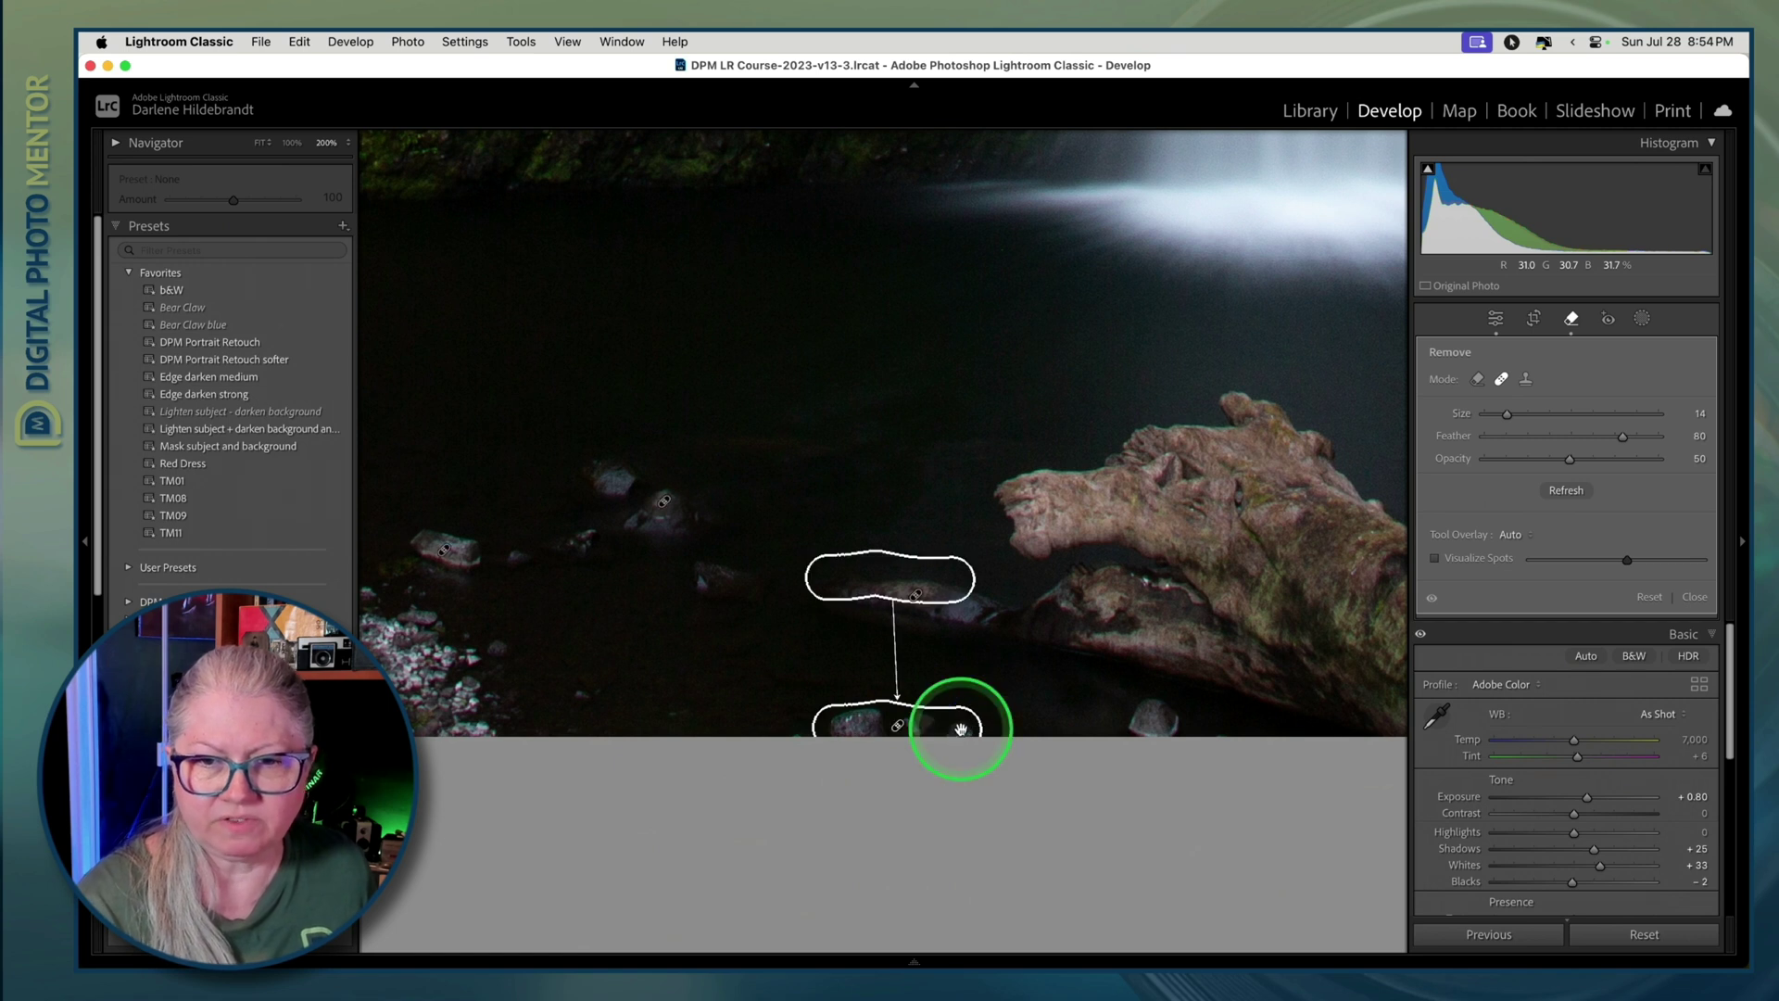
{"action": "scroll", "coordinate": [996, 434], "scroll_direction": "right", "scroll_amount": 5}
Step: Zoom to 66.7% on the rock face beside the waterfall
{"action": "key", "text": "z"}
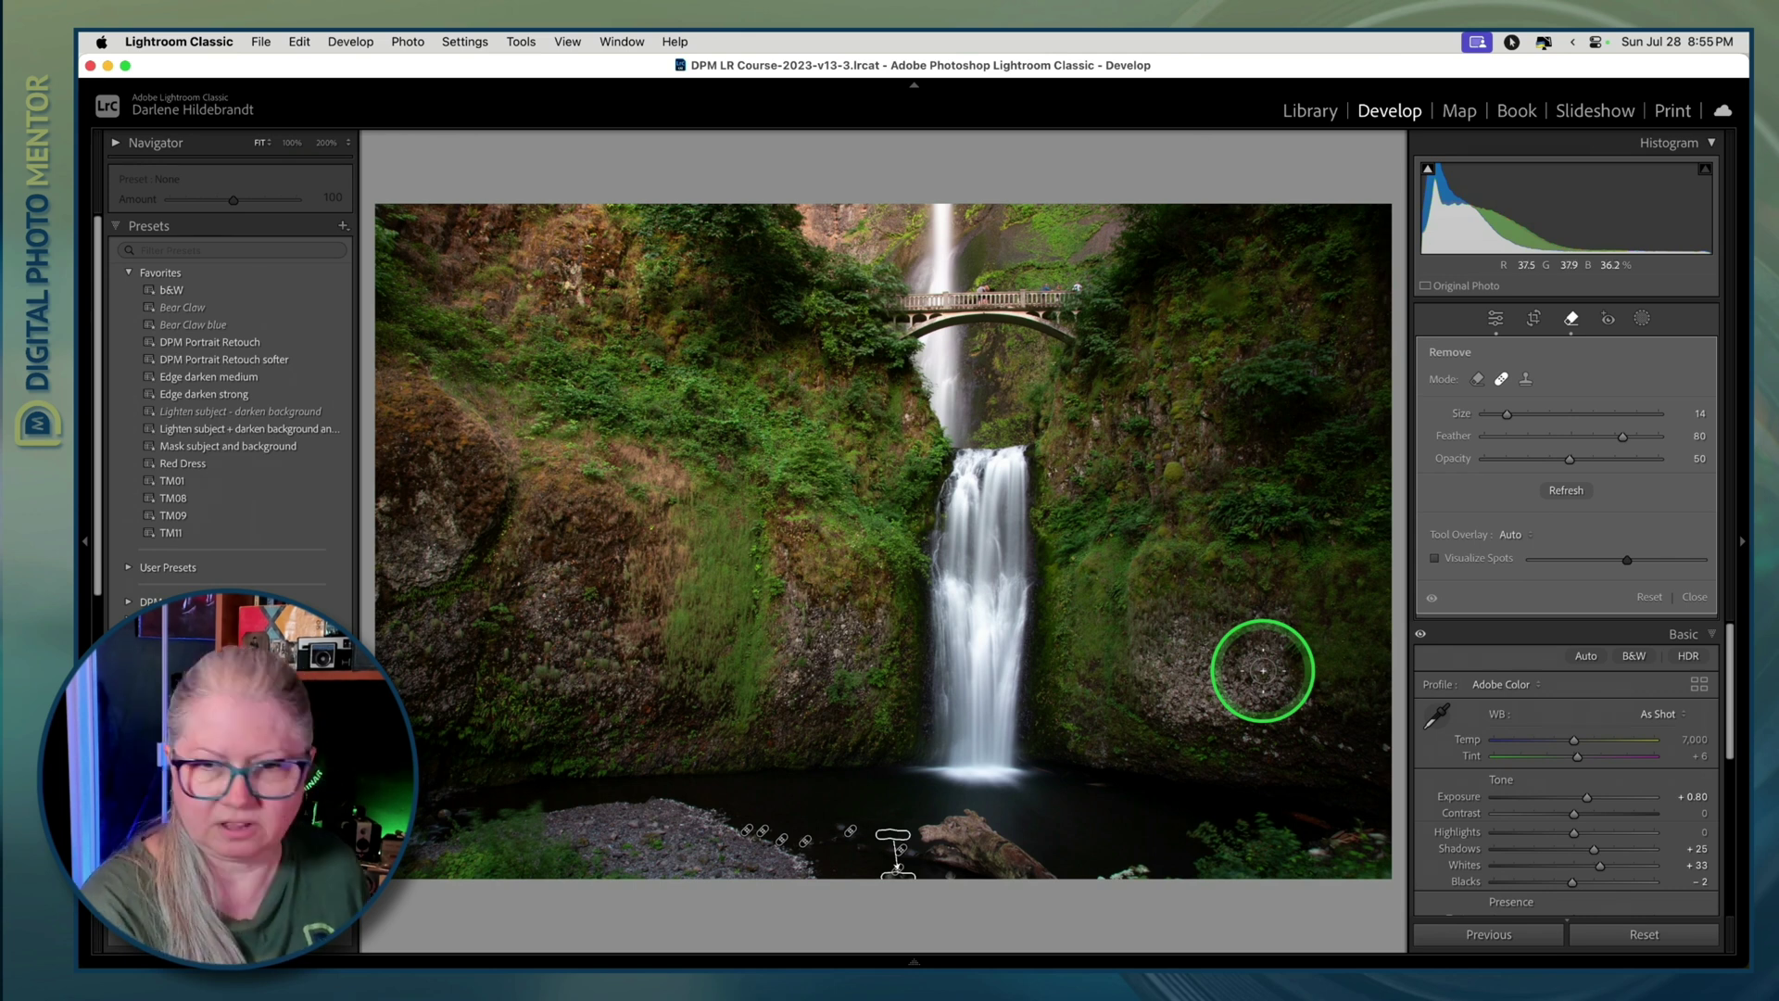
{"action": "key", "text": "super+equal"}
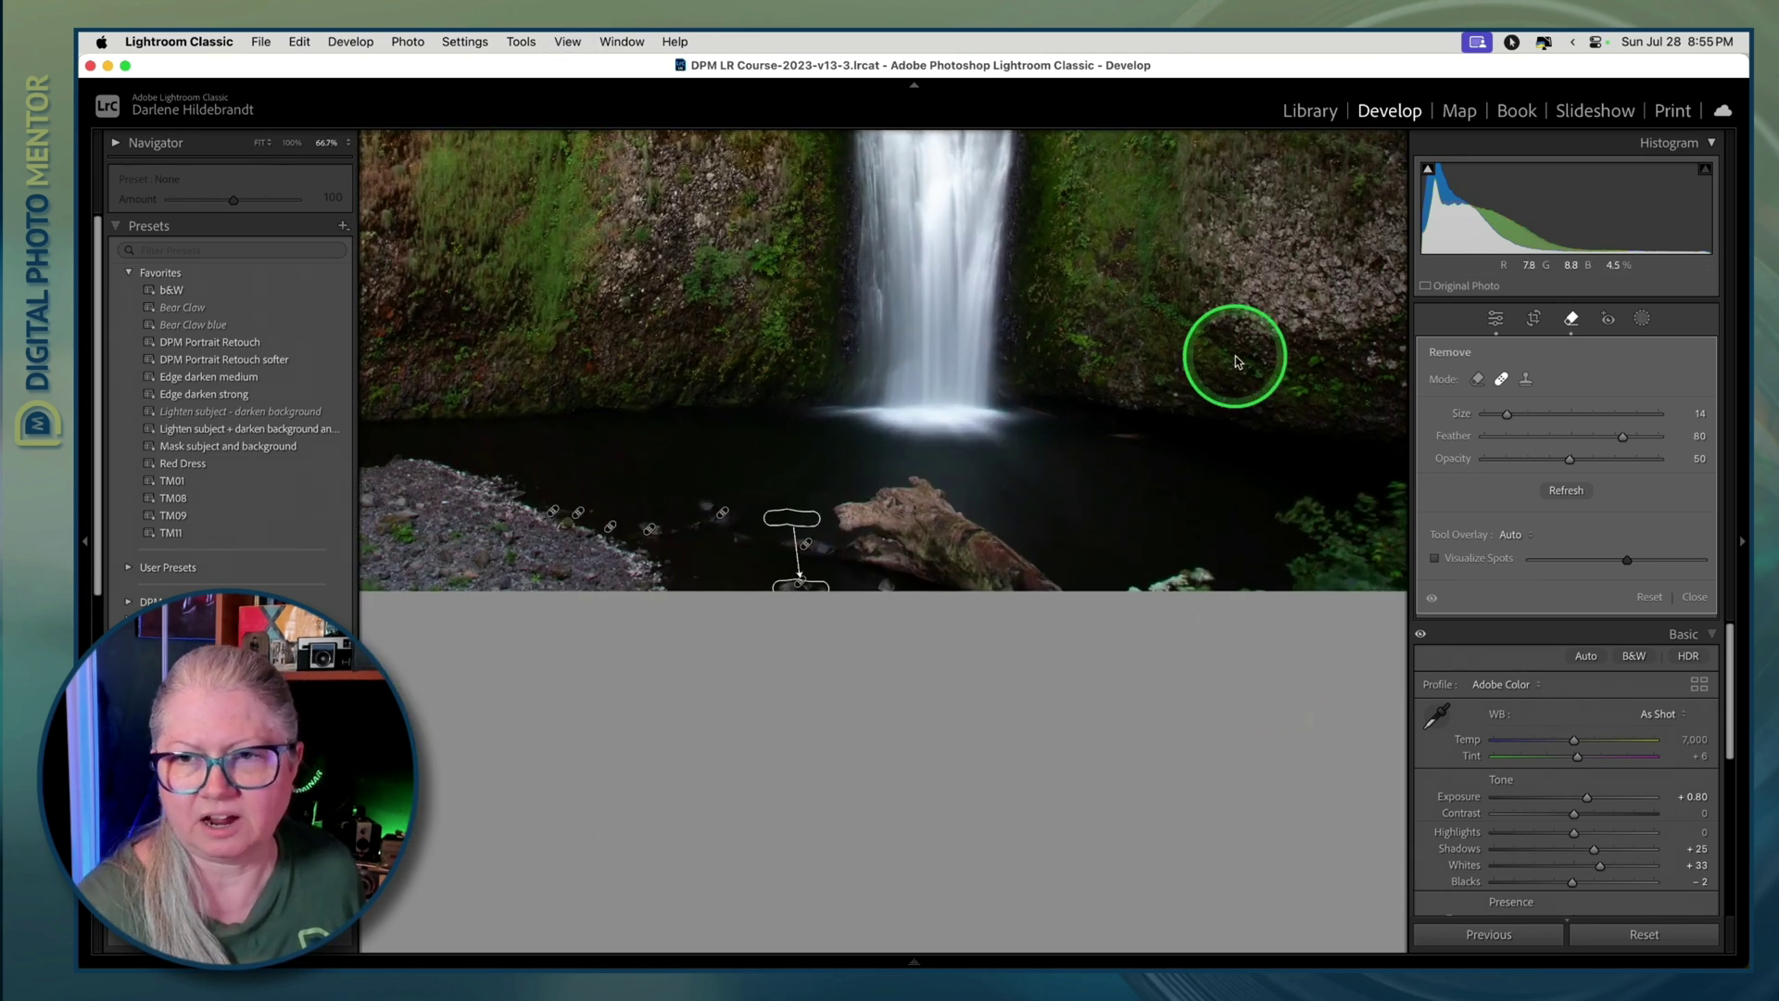
{"action": "scroll", "coordinate": [1235, 356], "scroll_direction": "up", "scroll_amount": 4}
{"action": "left_click_drag", "start_coordinate": [1236, 357], "coordinate": [888, 501]}
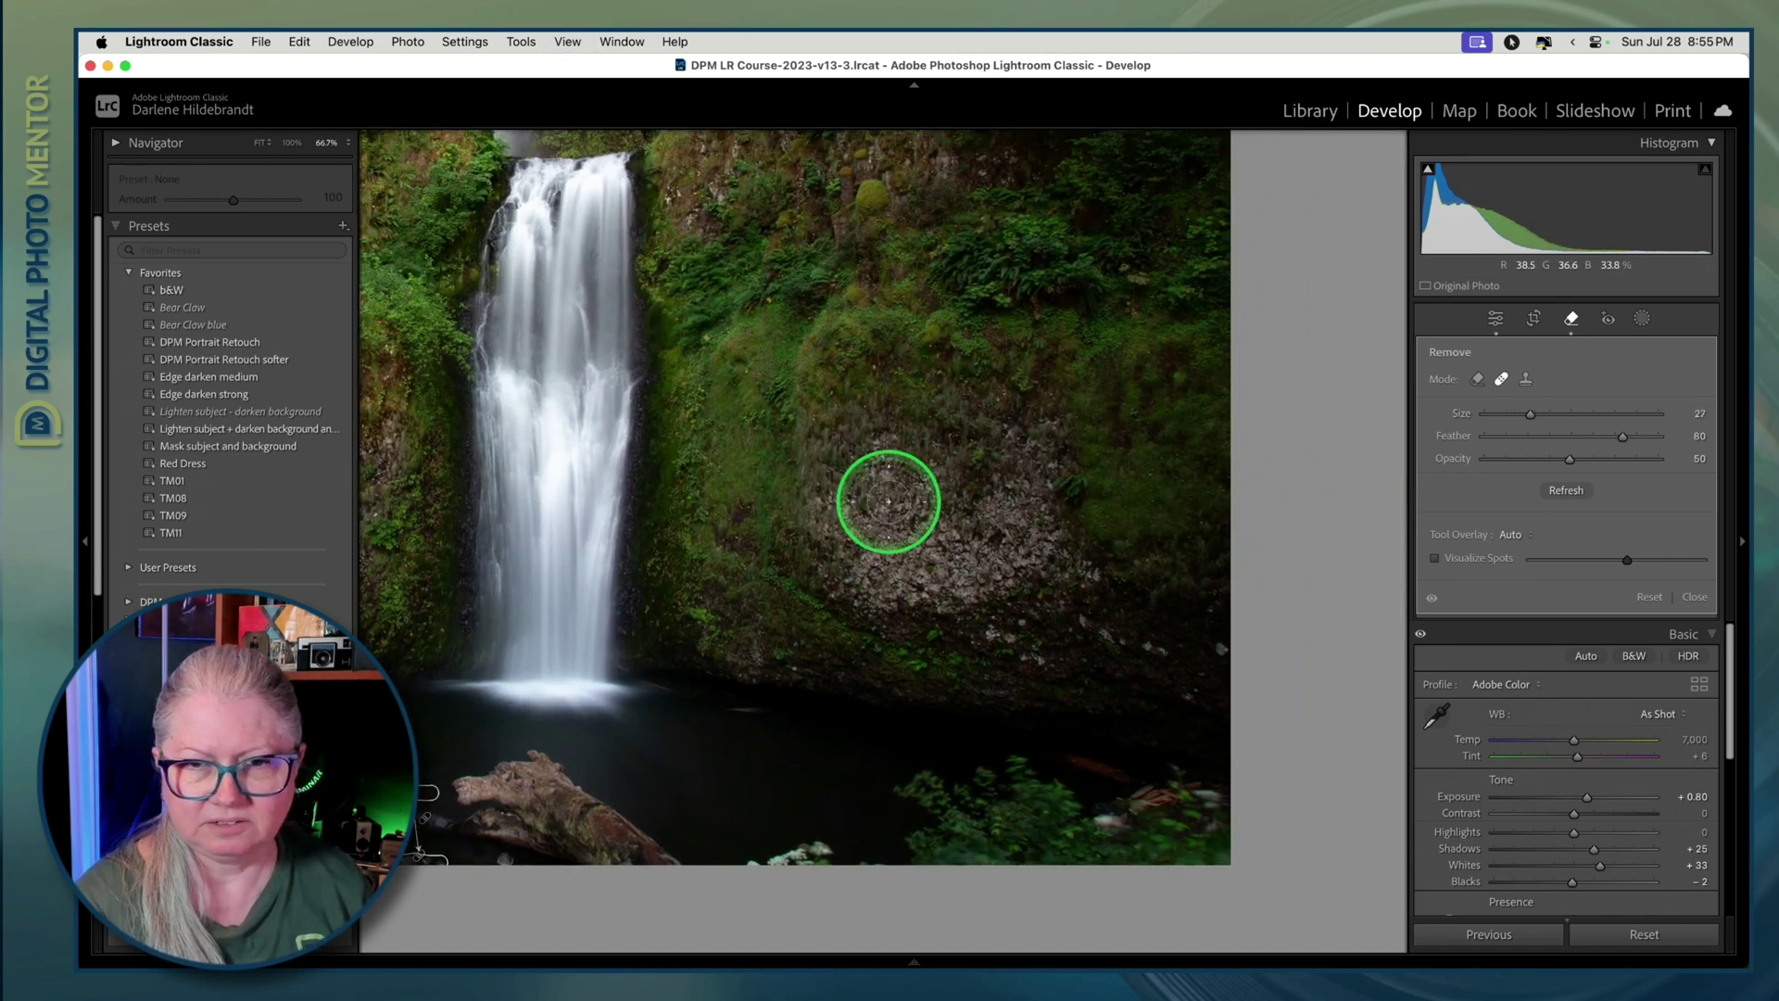
{"action": "scroll", "coordinate": [888, 502], "scroll_direction": "up", "scroll_amount": 1}
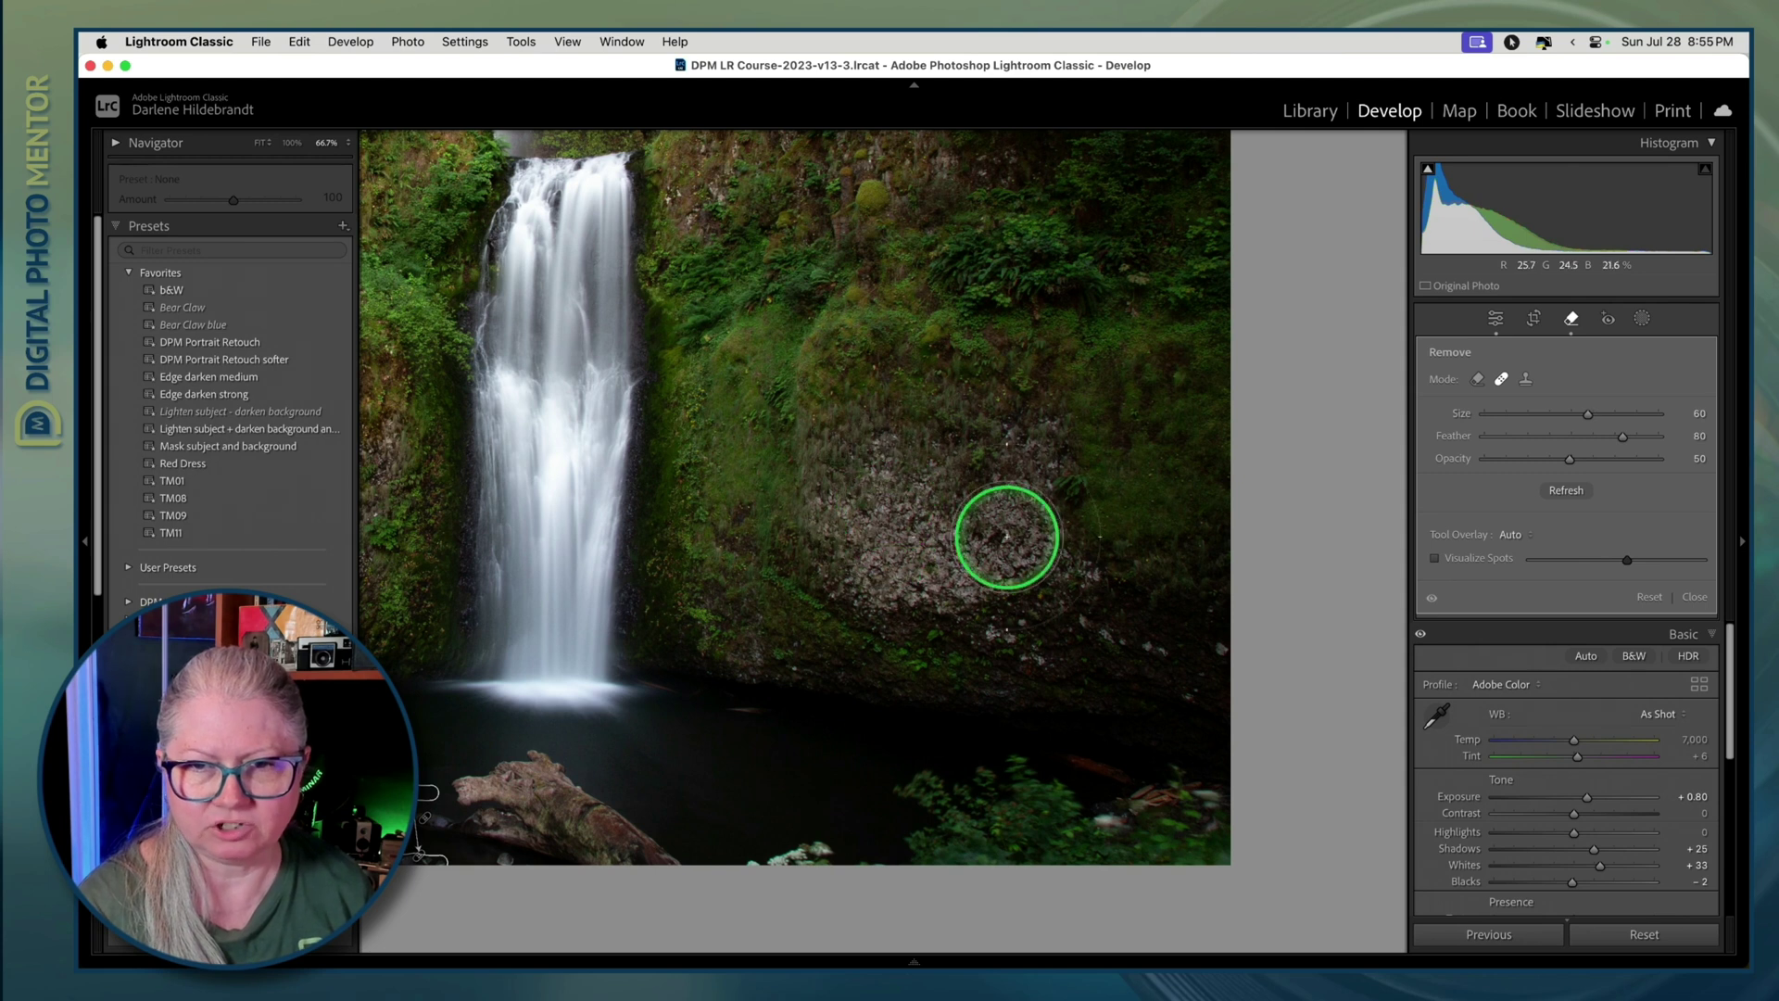
Step: Paint a 50% opacity Remove spot on the right rock face, sourced from the lower-left rock
{"action": "mouse_move", "coordinate": [1030, 512]}
{"action": "left_mouse_down"}
{"action": "mouse_move", "coordinate": [1003, 575]}
{"action": "mouse_move", "coordinate": [931, 573]}
{"action": "mouse_move", "coordinate": [900, 546]}
{"action": "mouse_move", "coordinate": [925, 468]}
{"action": "left_mouse_up"}
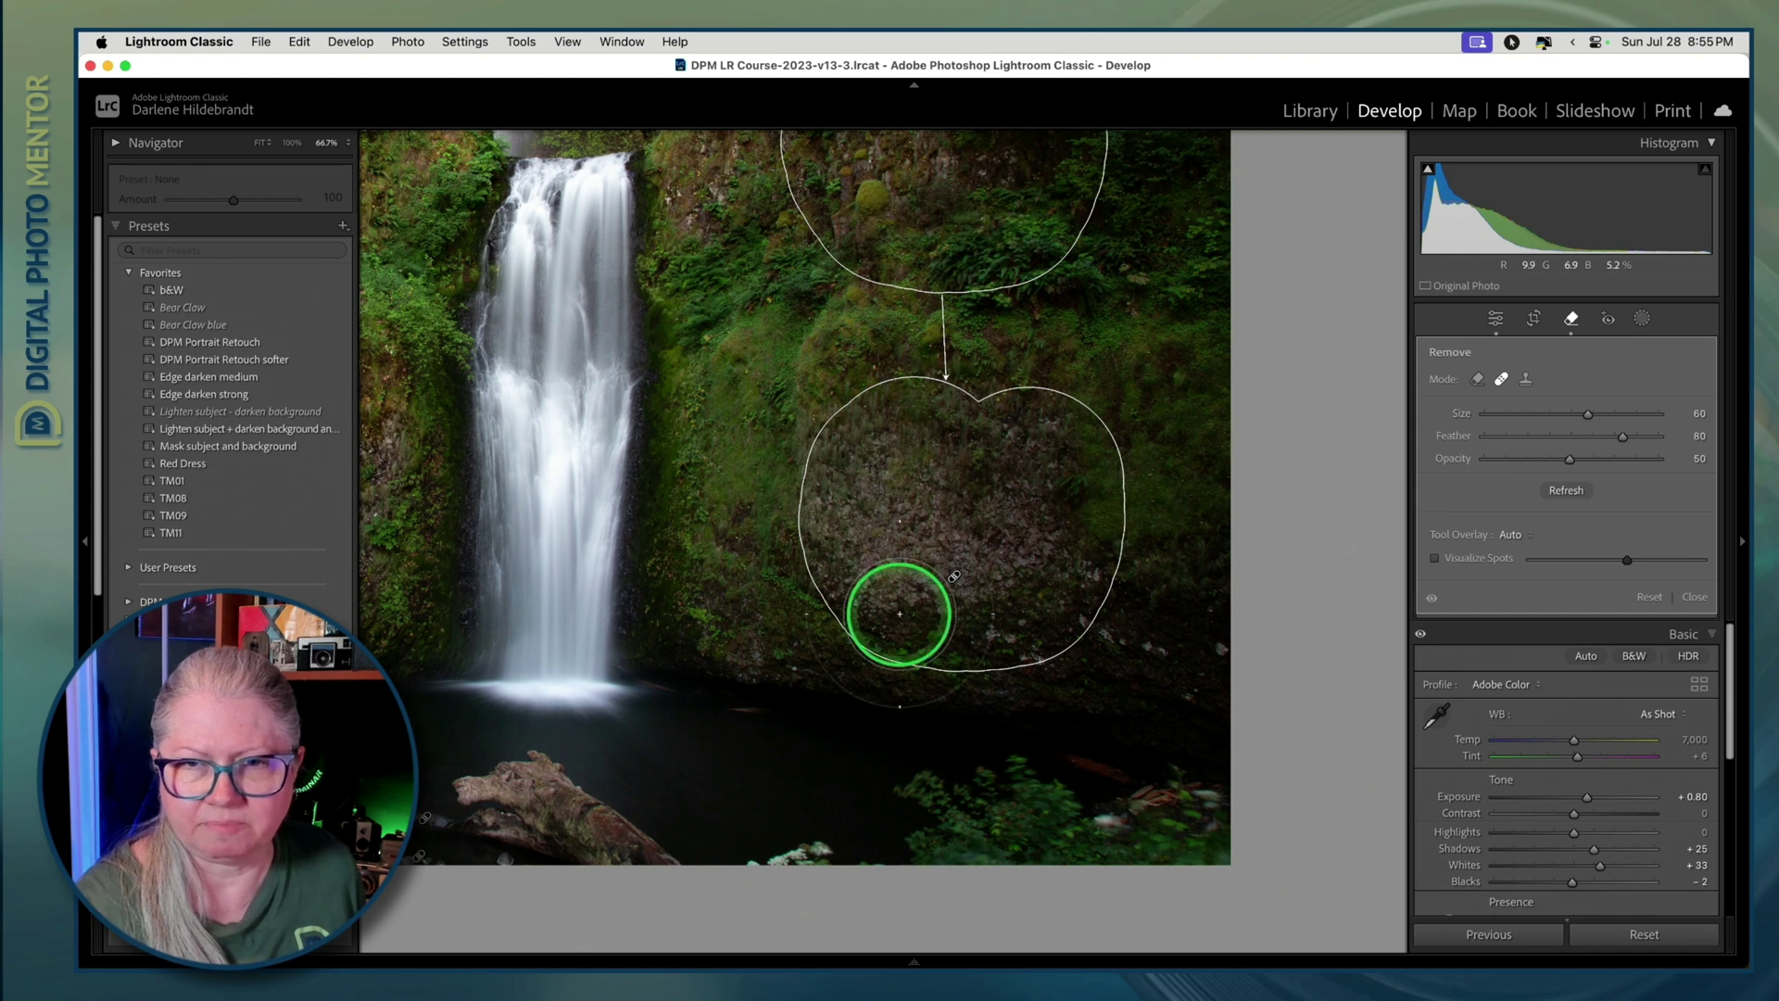
{"action": "mouse_move", "coordinate": [1129, 271]}
{"action": "left_mouse_down"}
{"action": "mouse_move", "coordinate": [1188, 392]}
{"action": "mouse_move", "coordinate": [1299, 381]}
{"action": "mouse_move", "coordinate": [1396, 400]}
{"action": "left_mouse_up"}
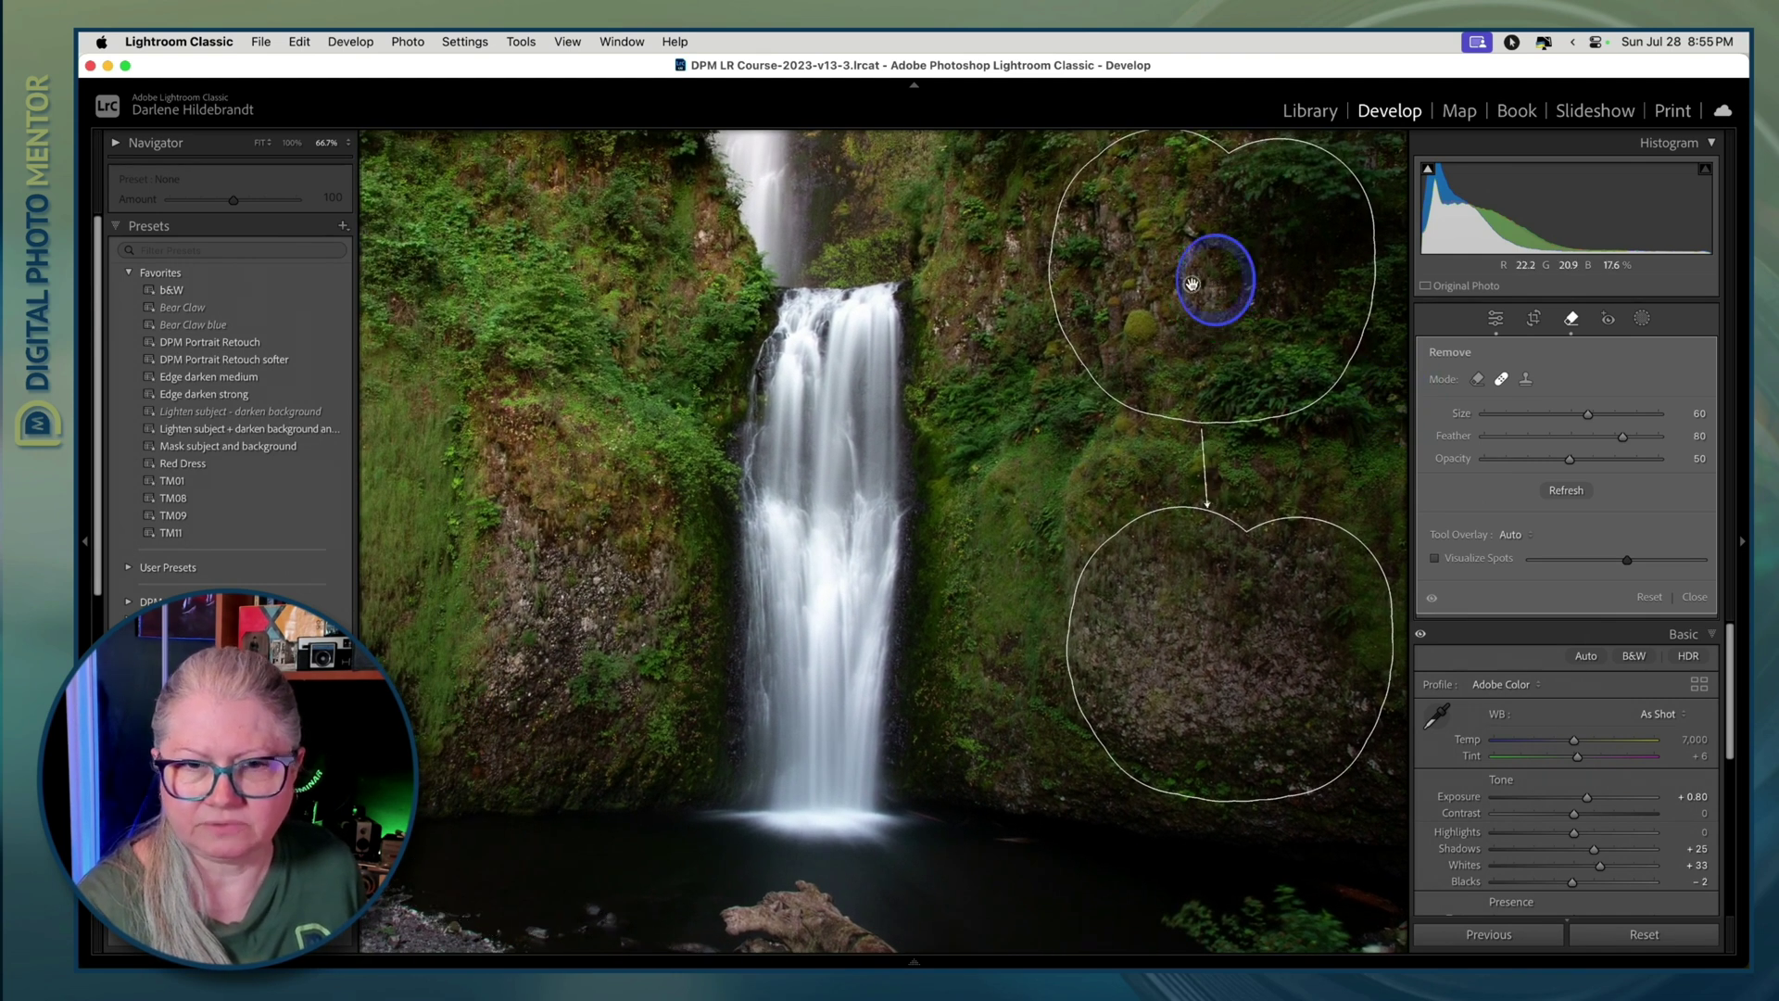
{"action": "mouse_move", "coordinate": [1211, 278]}
{"action": "left_mouse_down"}
{"action": "mouse_move", "coordinate": [543, 675]}
{"action": "mouse_move", "coordinate": [547, 739]}
{"action": "left_mouse_up"}
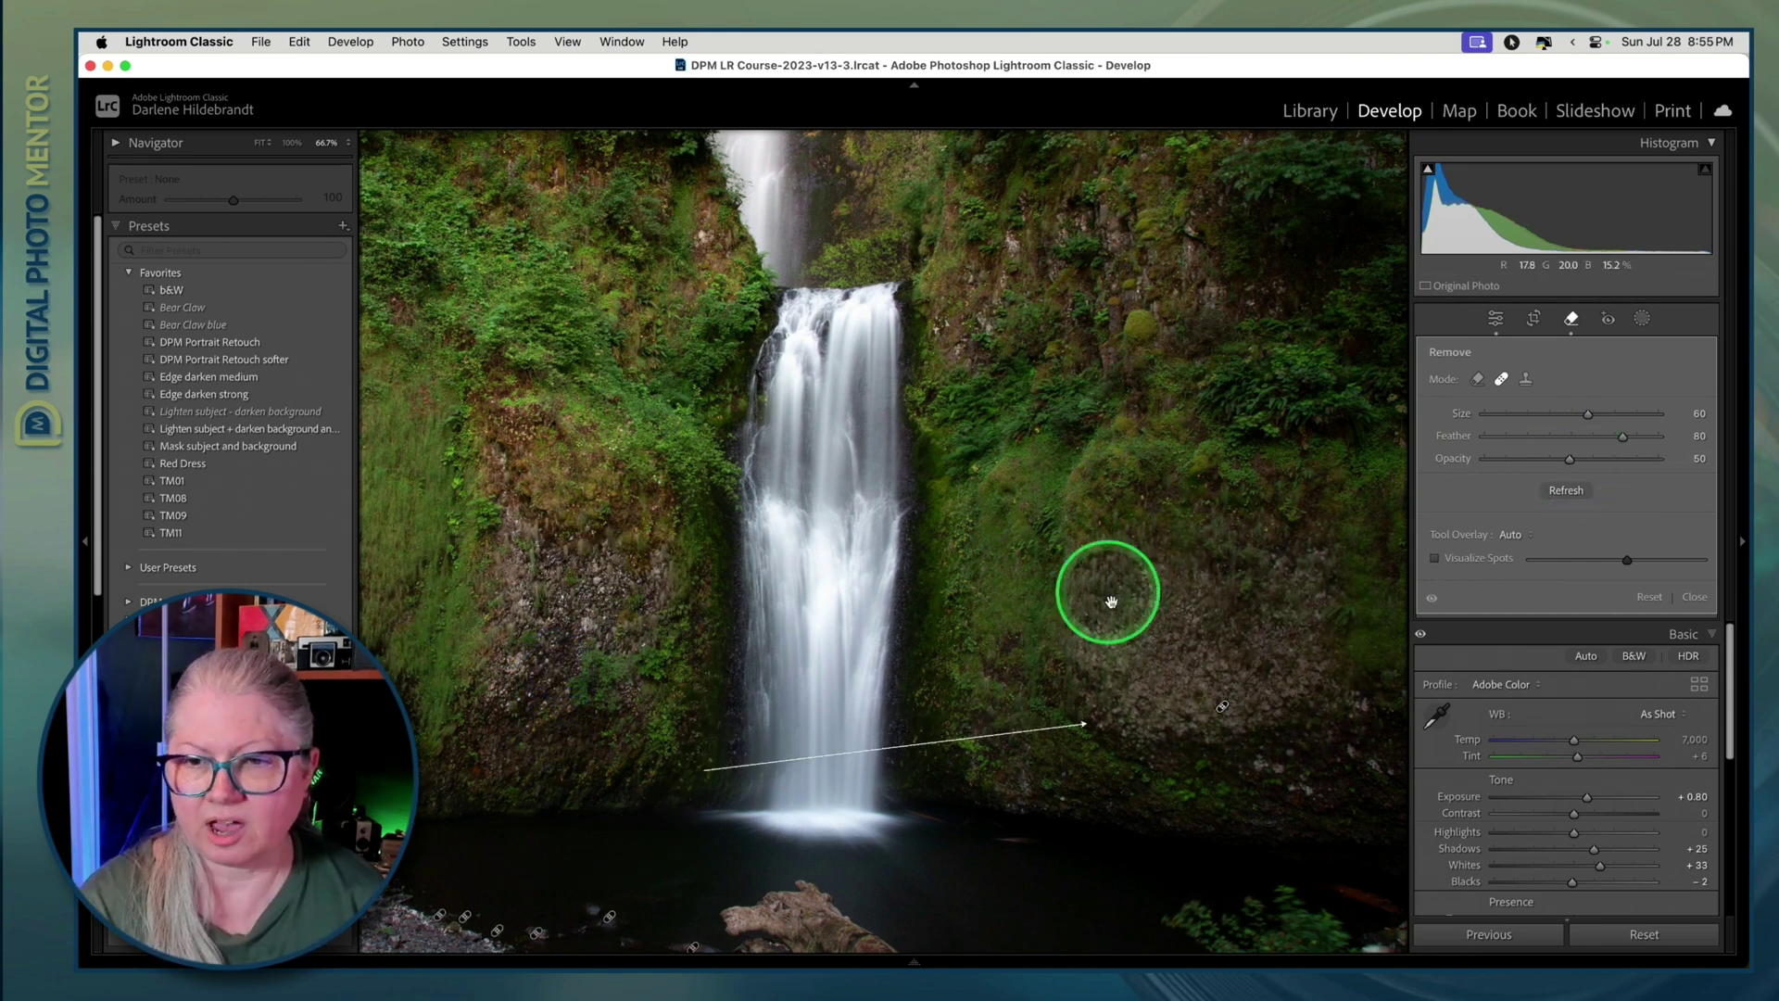
Step: Set the rock-face spot to Remove mode, compare before and after, and lower its opacity to 26
{"action": "left_click", "coordinate": [1479, 380]}
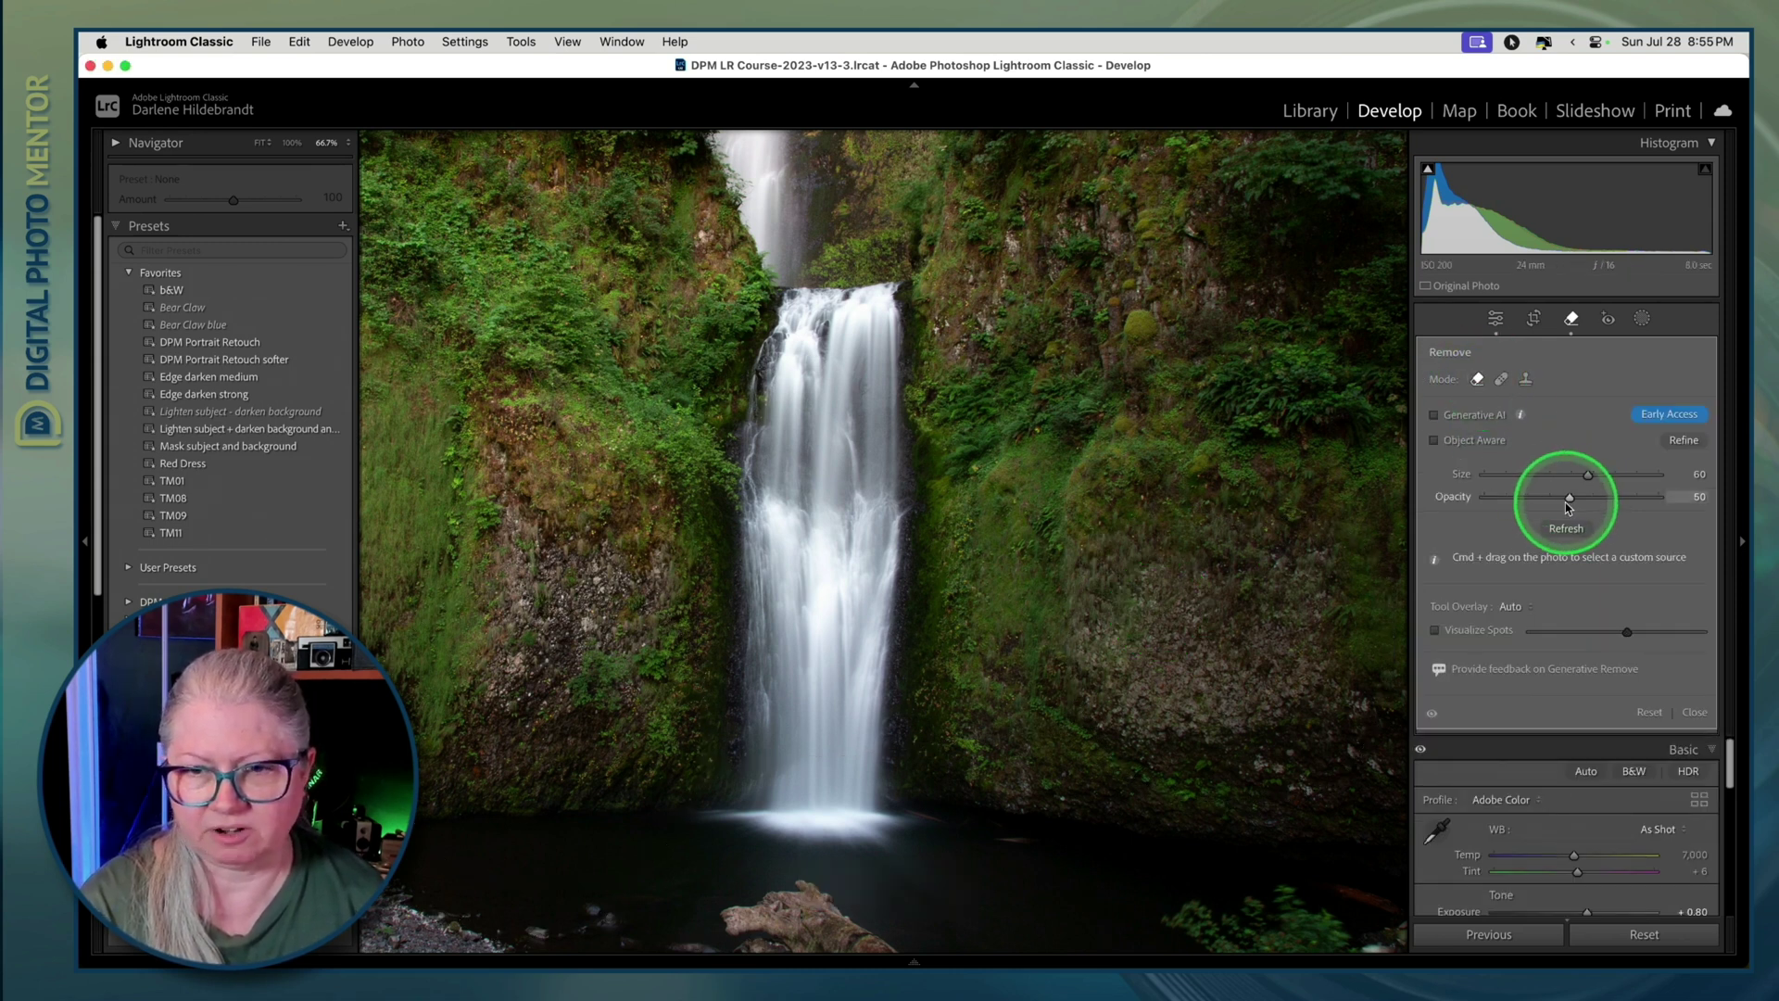
{"action": "left_click", "coordinate": [1432, 713]}
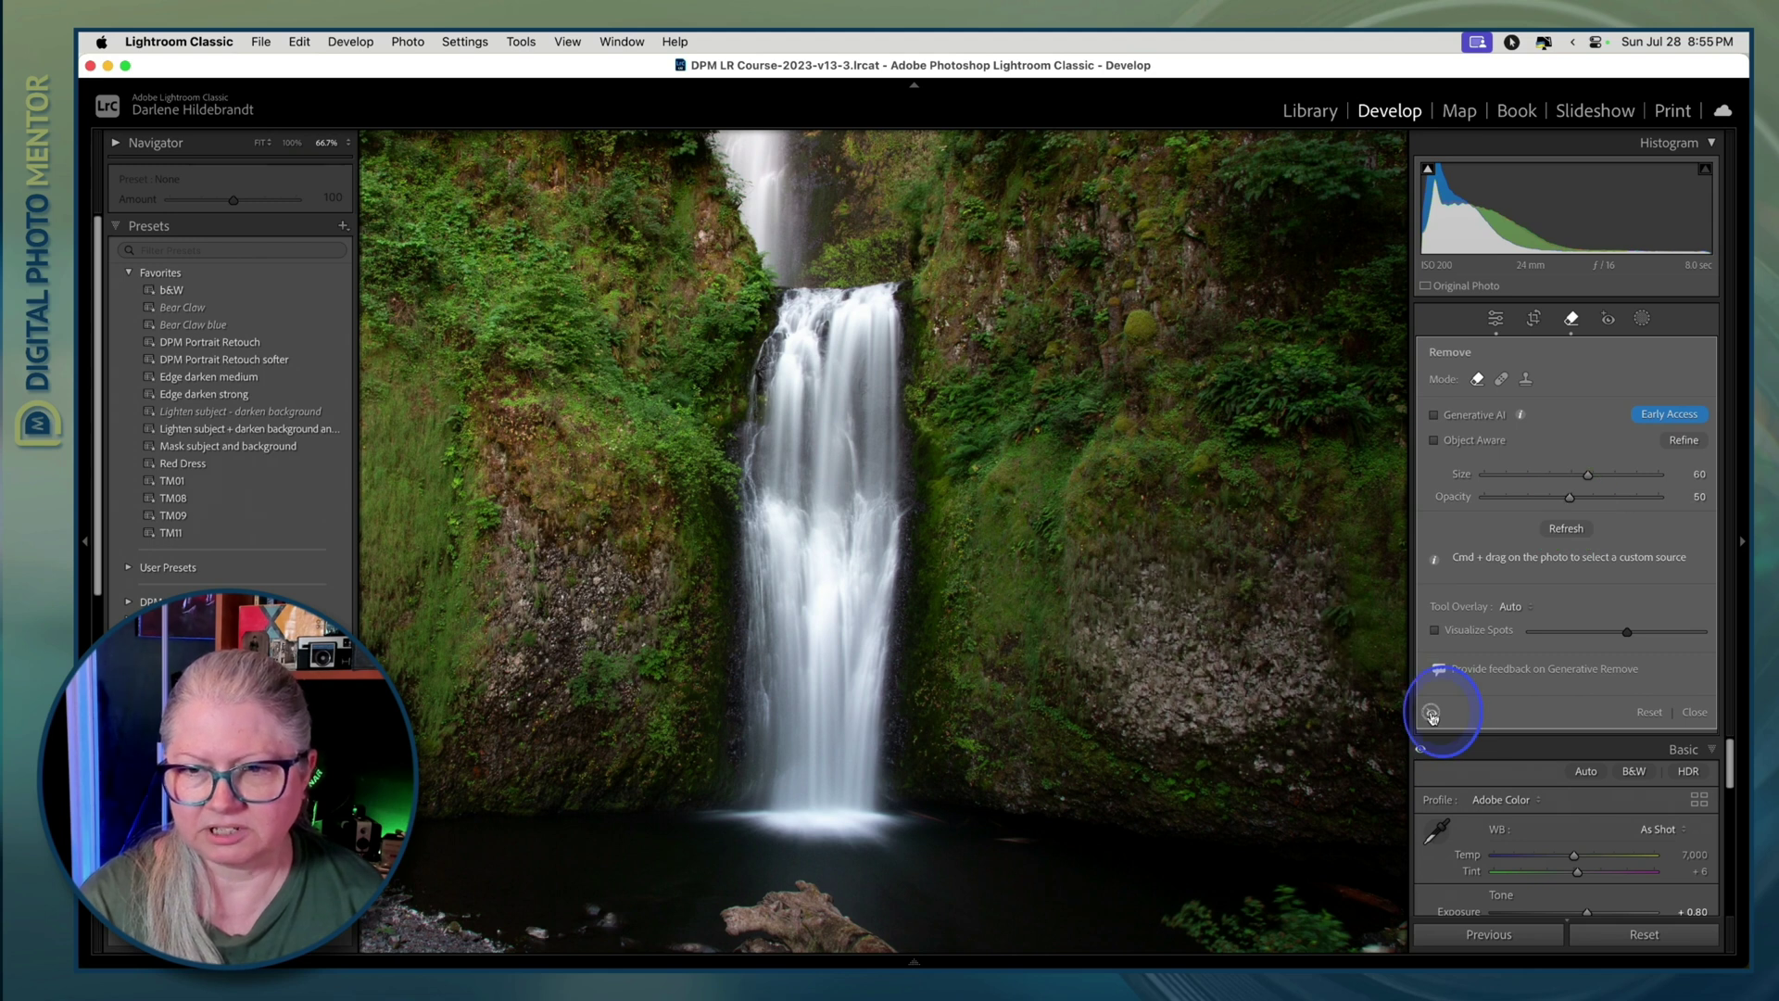
{"action": "left_click", "coordinate": [1432, 713]}
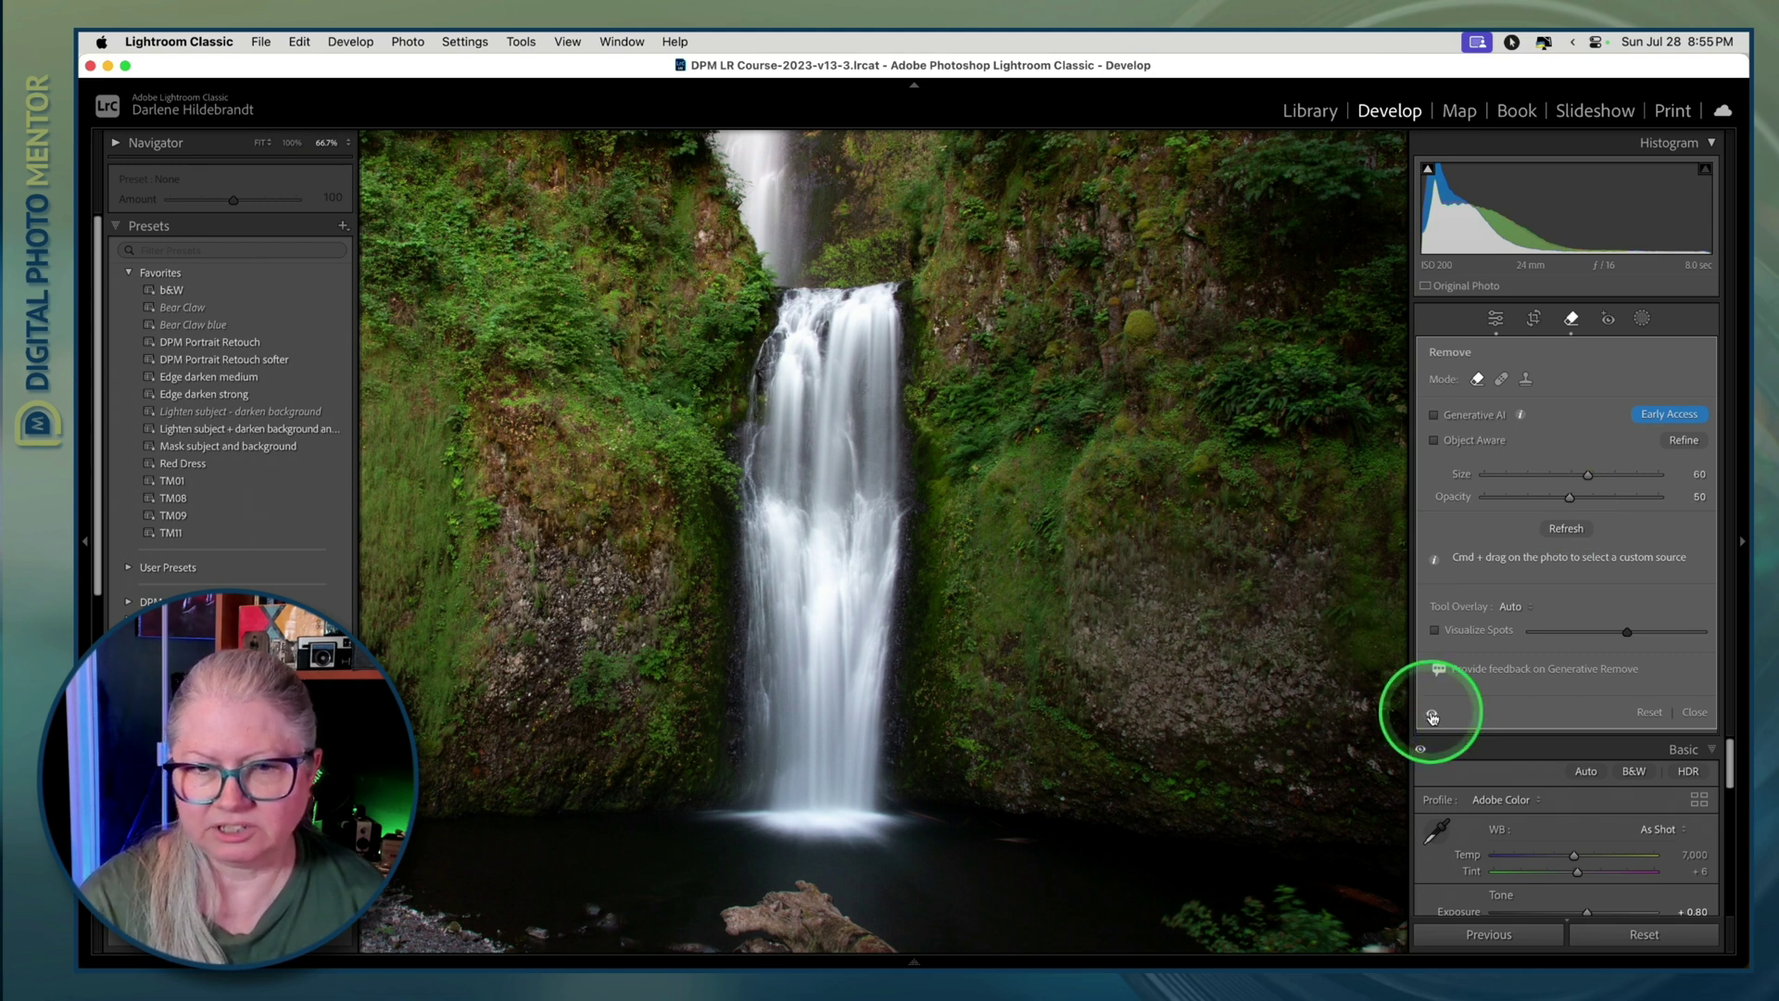
{"action": "left_click", "coordinate": [1575, 501]}
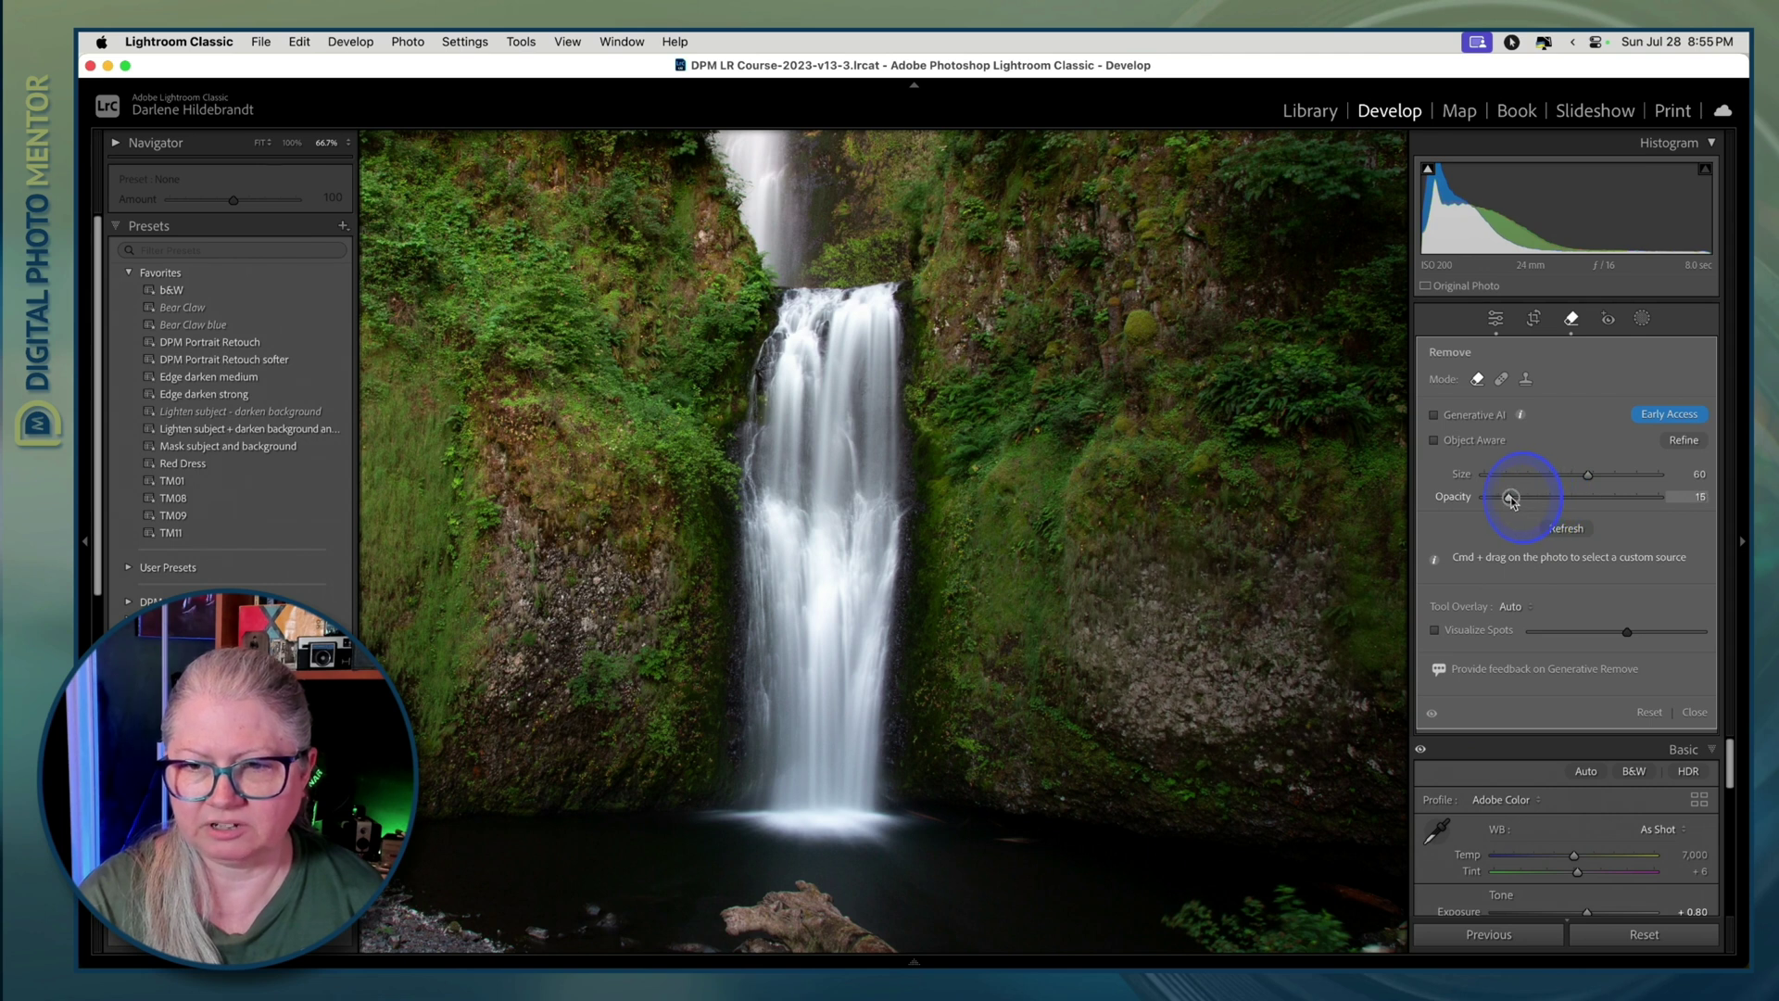
{"action": "left_click_drag", "start_coordinate": [1636, 500], "coordinate": [1480, 499]}
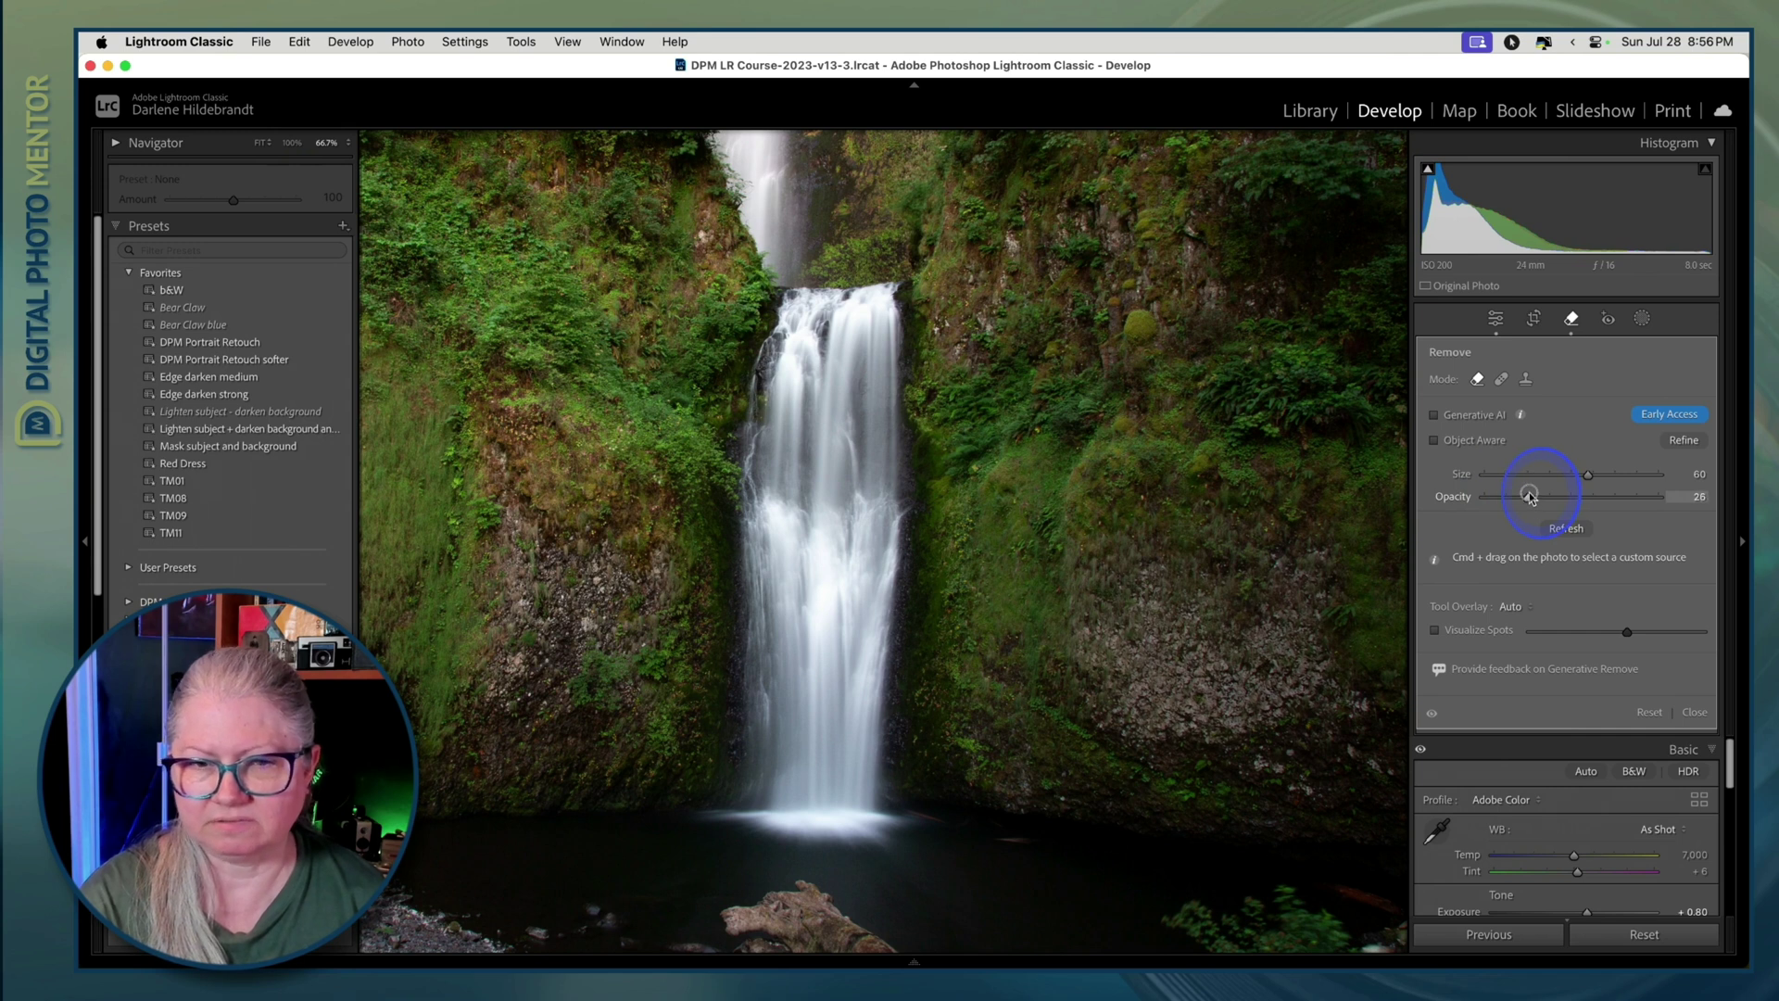
Step: Heal the pool log with a size-35 spot at about 27% opacity, sourced from dark water
{"action": "left_click_drag", "start_coordinate": [968, 795], "coordinate": [992, 568]}
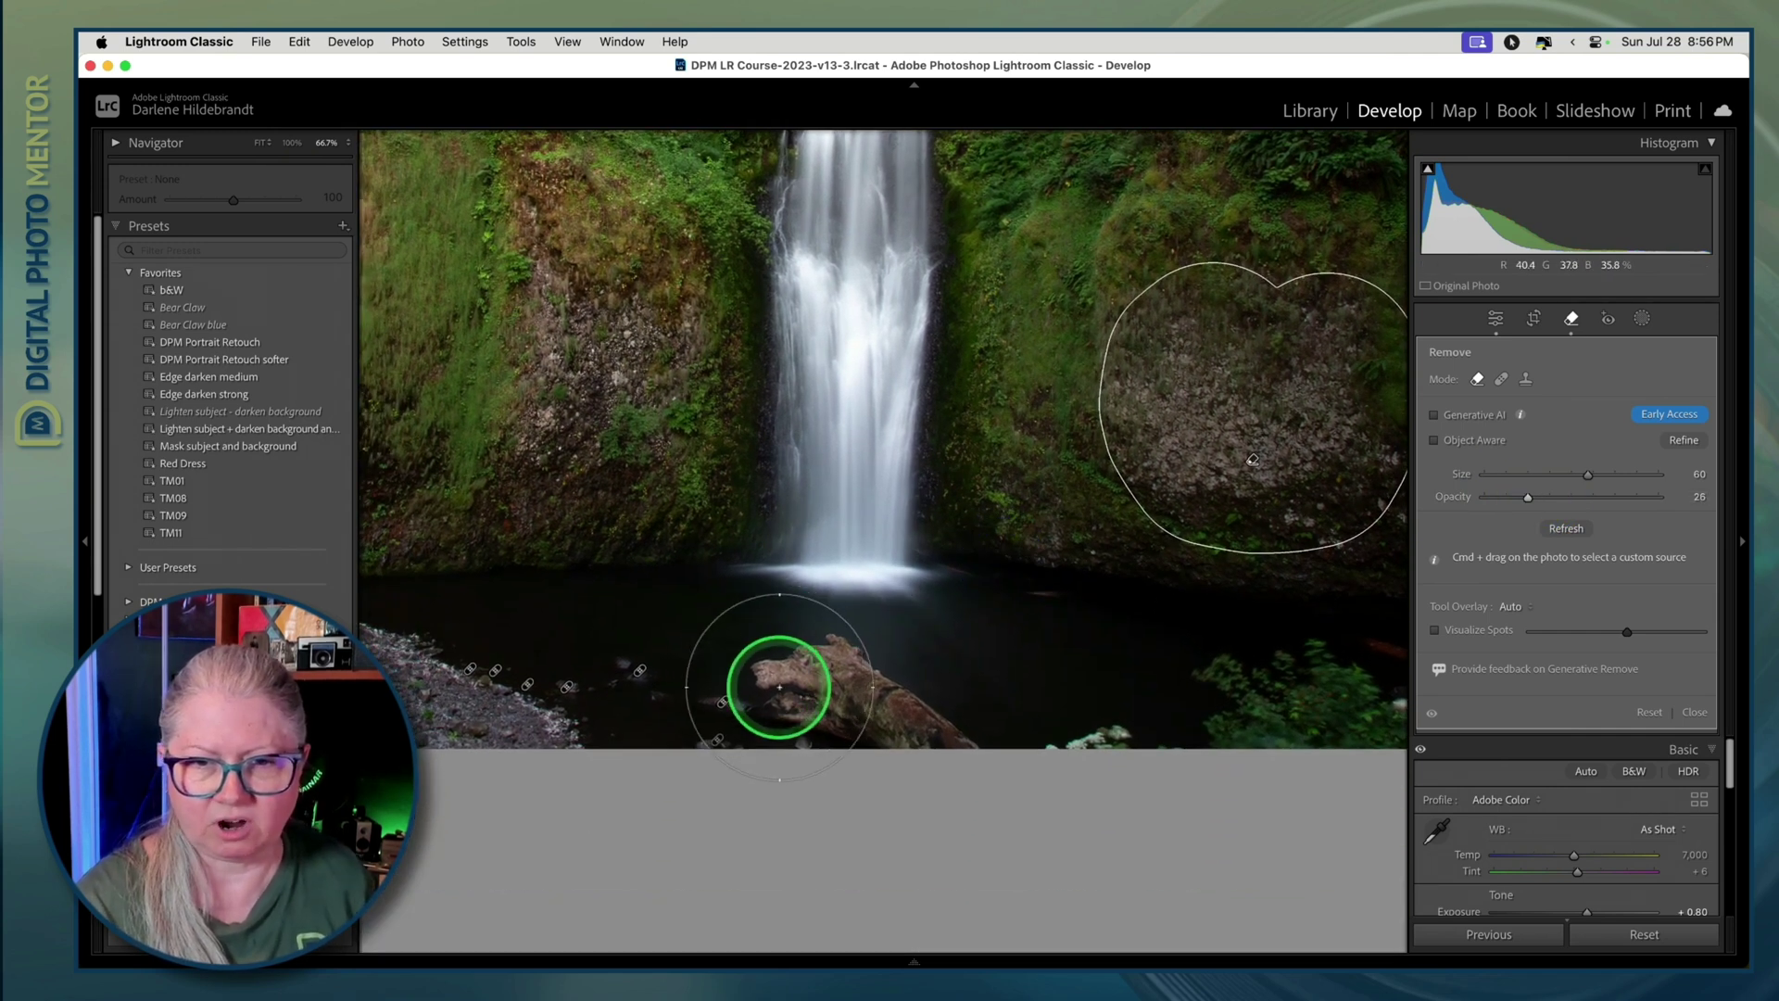
{"action": "scroll", "coordinate": [780, 686], "scroll_direction": "down", "scroll_amount": 5}
{"action": "mouse_move", "coordinate": [779, 687]}
{"action": "left_mouse_down"}
{"action": "mouse_move", "coordinate": [818, 676]}
{"action": "mouse_move", "coordinate": [933, 727]}
{"action": "left_mouse_up"}
{"action": "left_click", "coordinate": [1483, 499]}
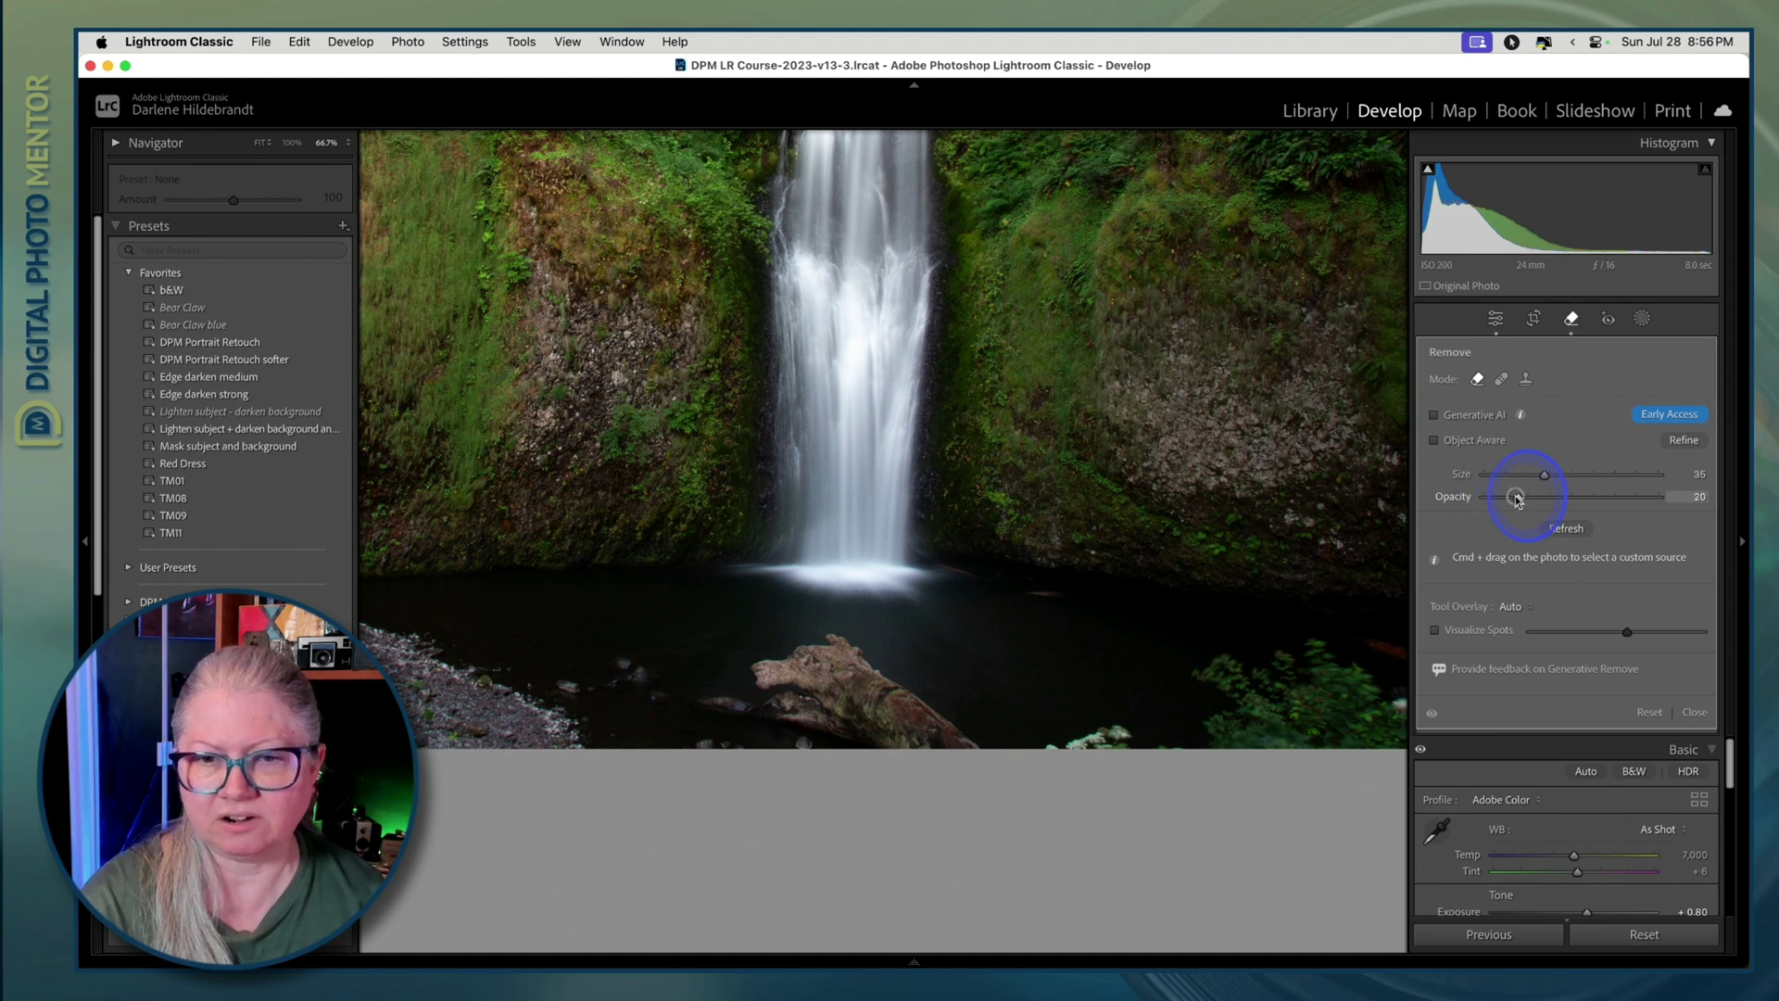
{"action": "mouse_move", "coordinate": [1517, 501]}
{"action": "left_mouse_down"}
{"action": "mouse_move", "coordinate": [1701, 501]}
{"action": "mouse_move", "coordinate": [1518, 501]}
{"action": "left_mouse_up"}
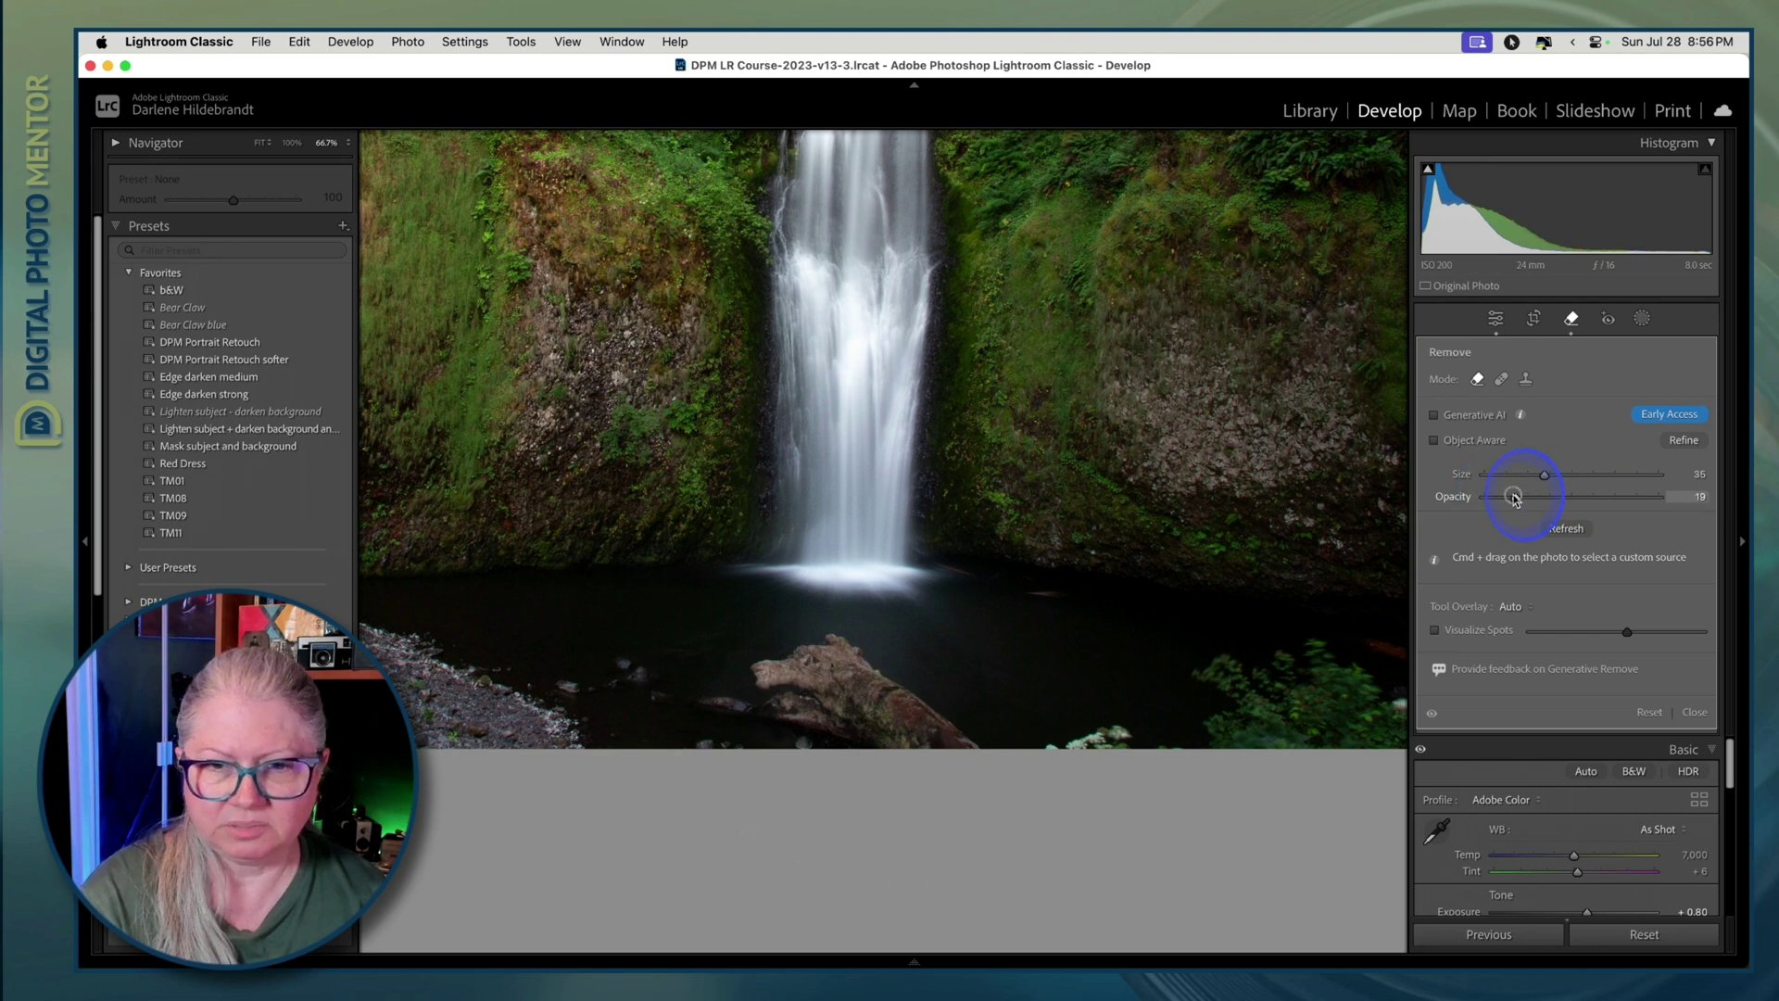
{"action": "left_click", "coordinate": [1501, 378]}
{"action": "left_click_drag", "start_coordinate": [1008, 649], "coordinate": [1120, 627]}
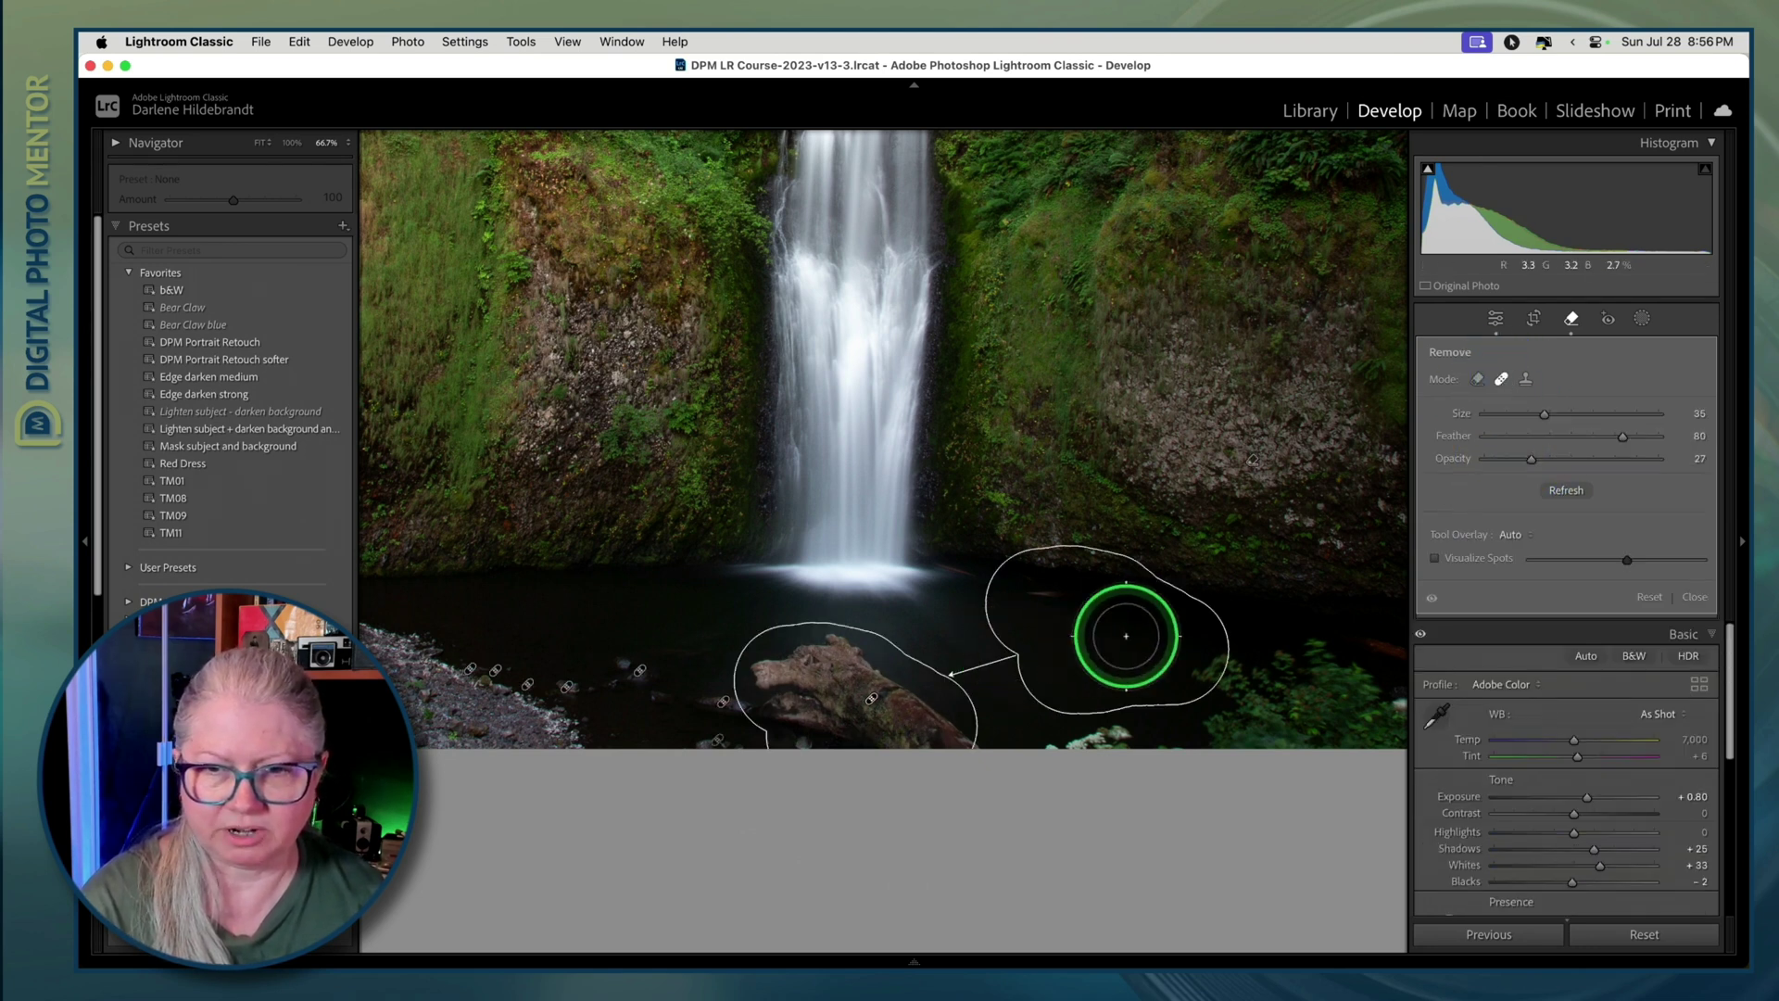
Step: Fit the photo to view and toggle the spot edits off and on to compare
{"action": "key", "text": "z"}
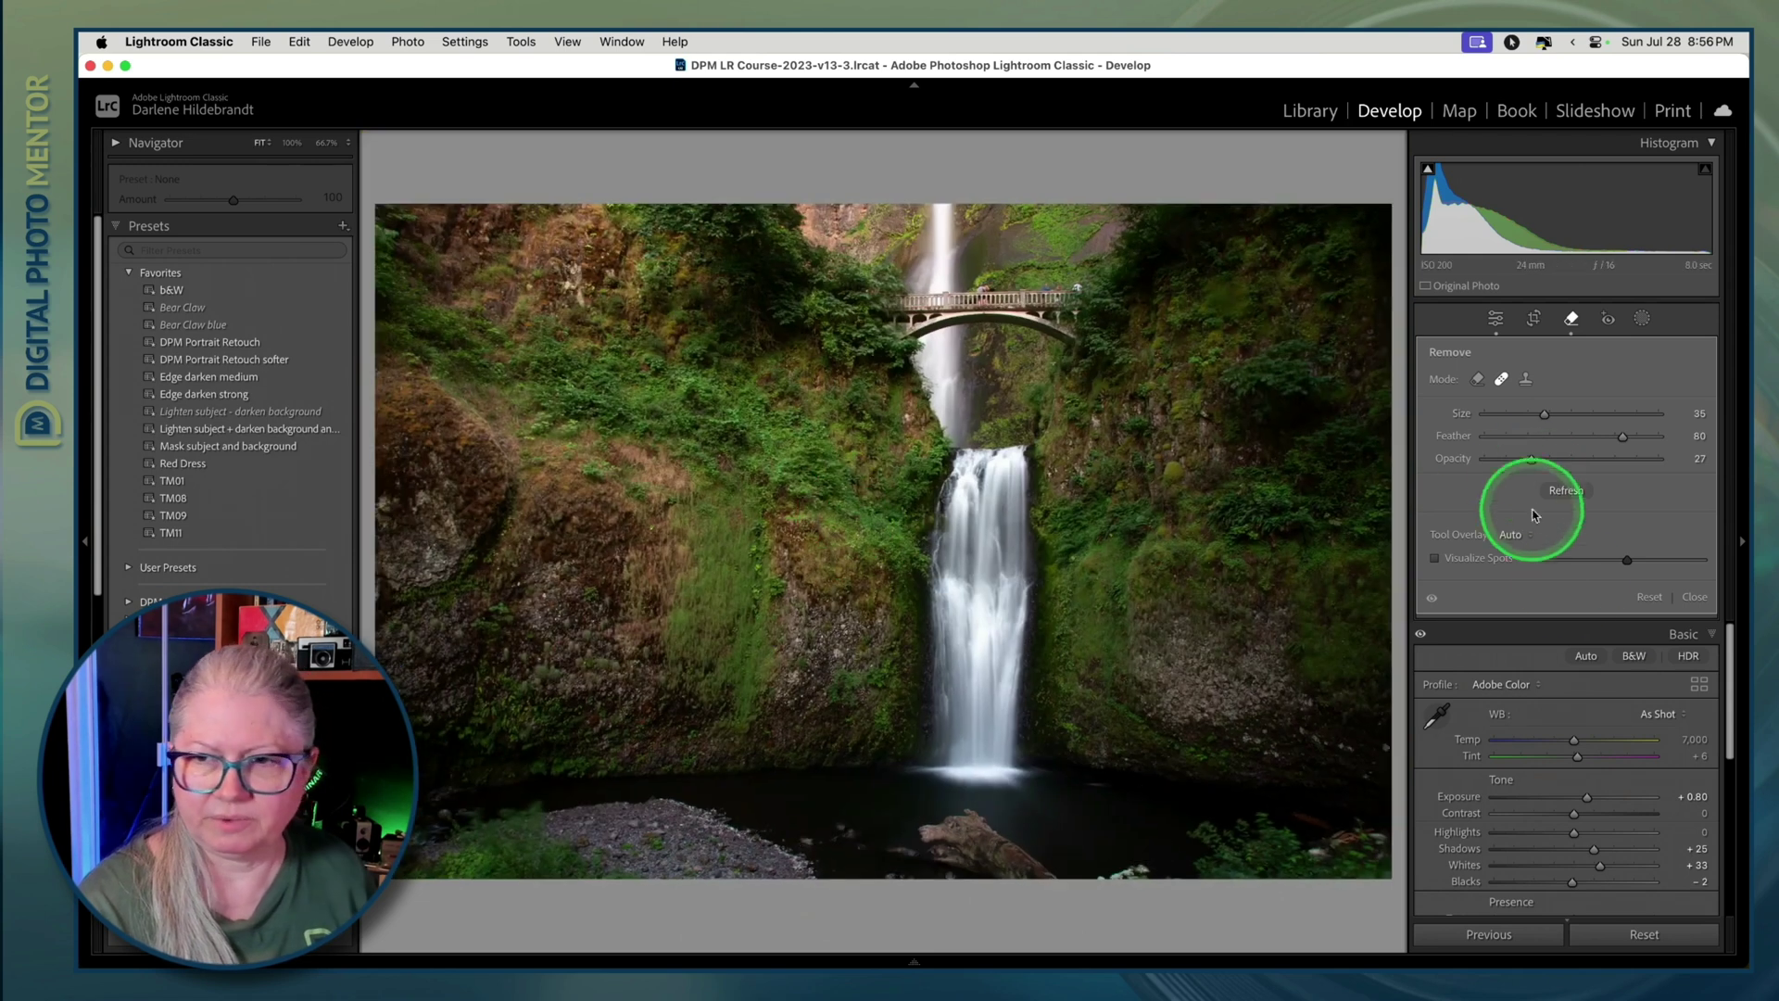
{"action": "left_click", "coordinate": [1431, 603]}
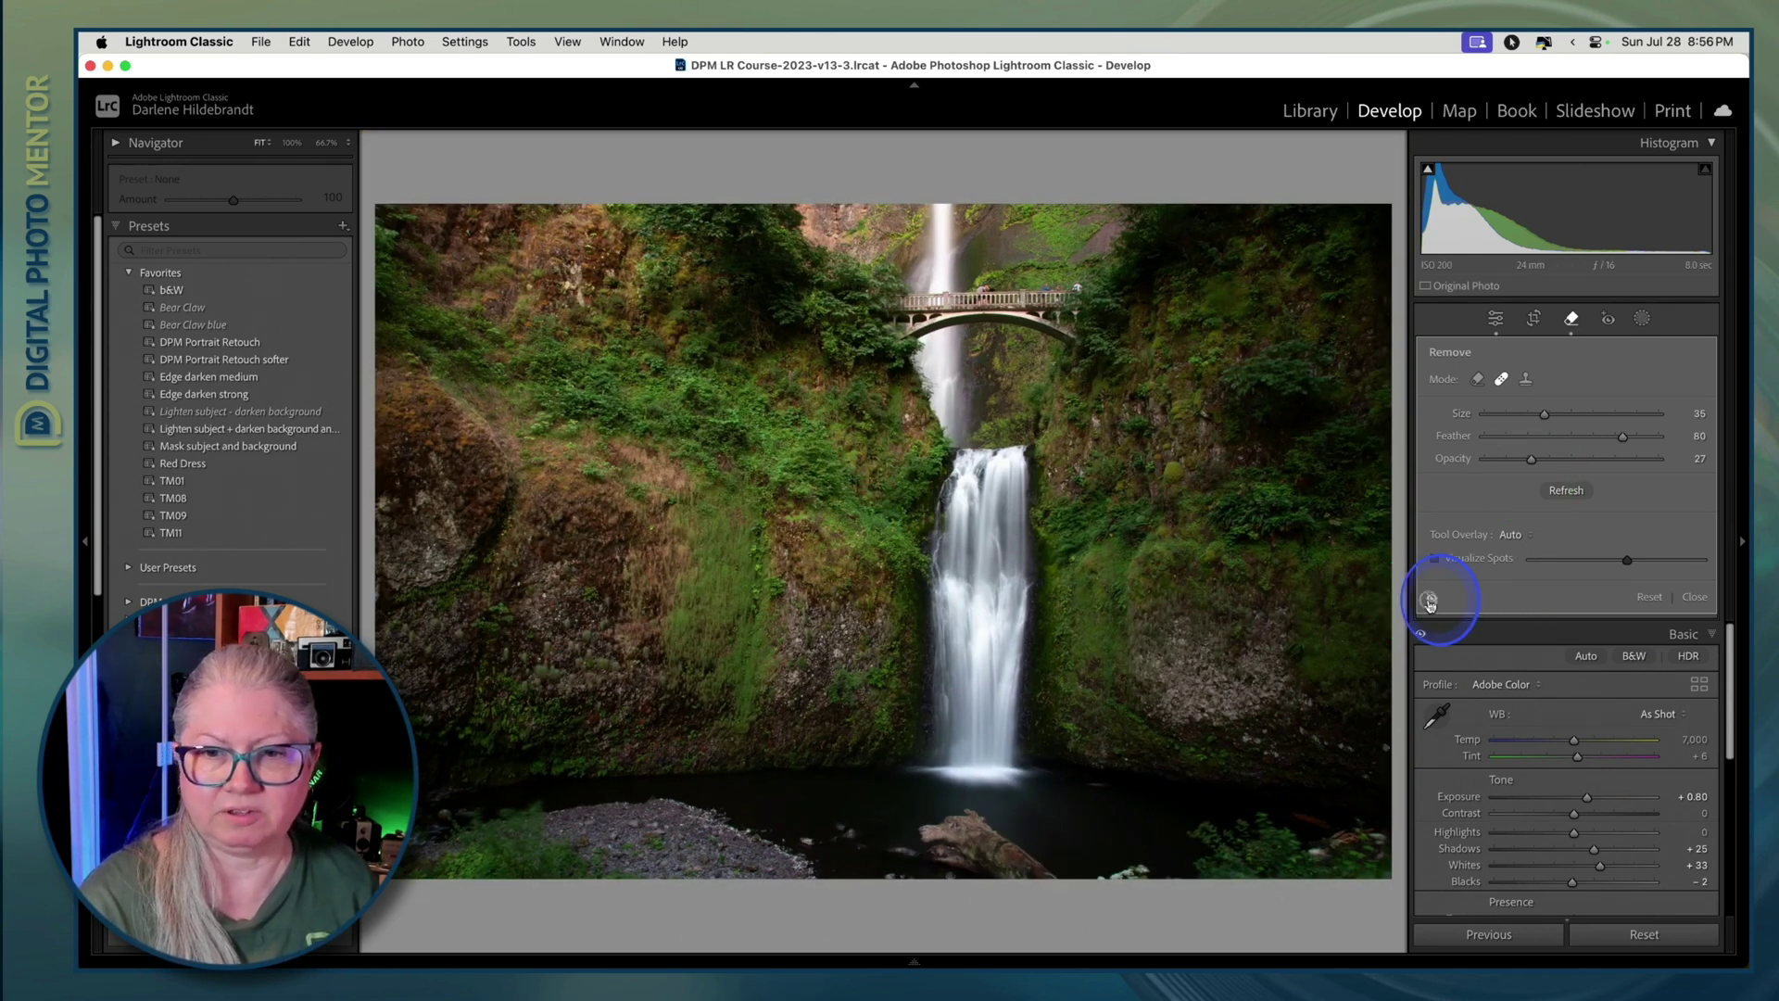
{"action": "left_click", "coordinate": [1431, 603]}
{"action": "left_click", "coordinate": [1431, 603]}
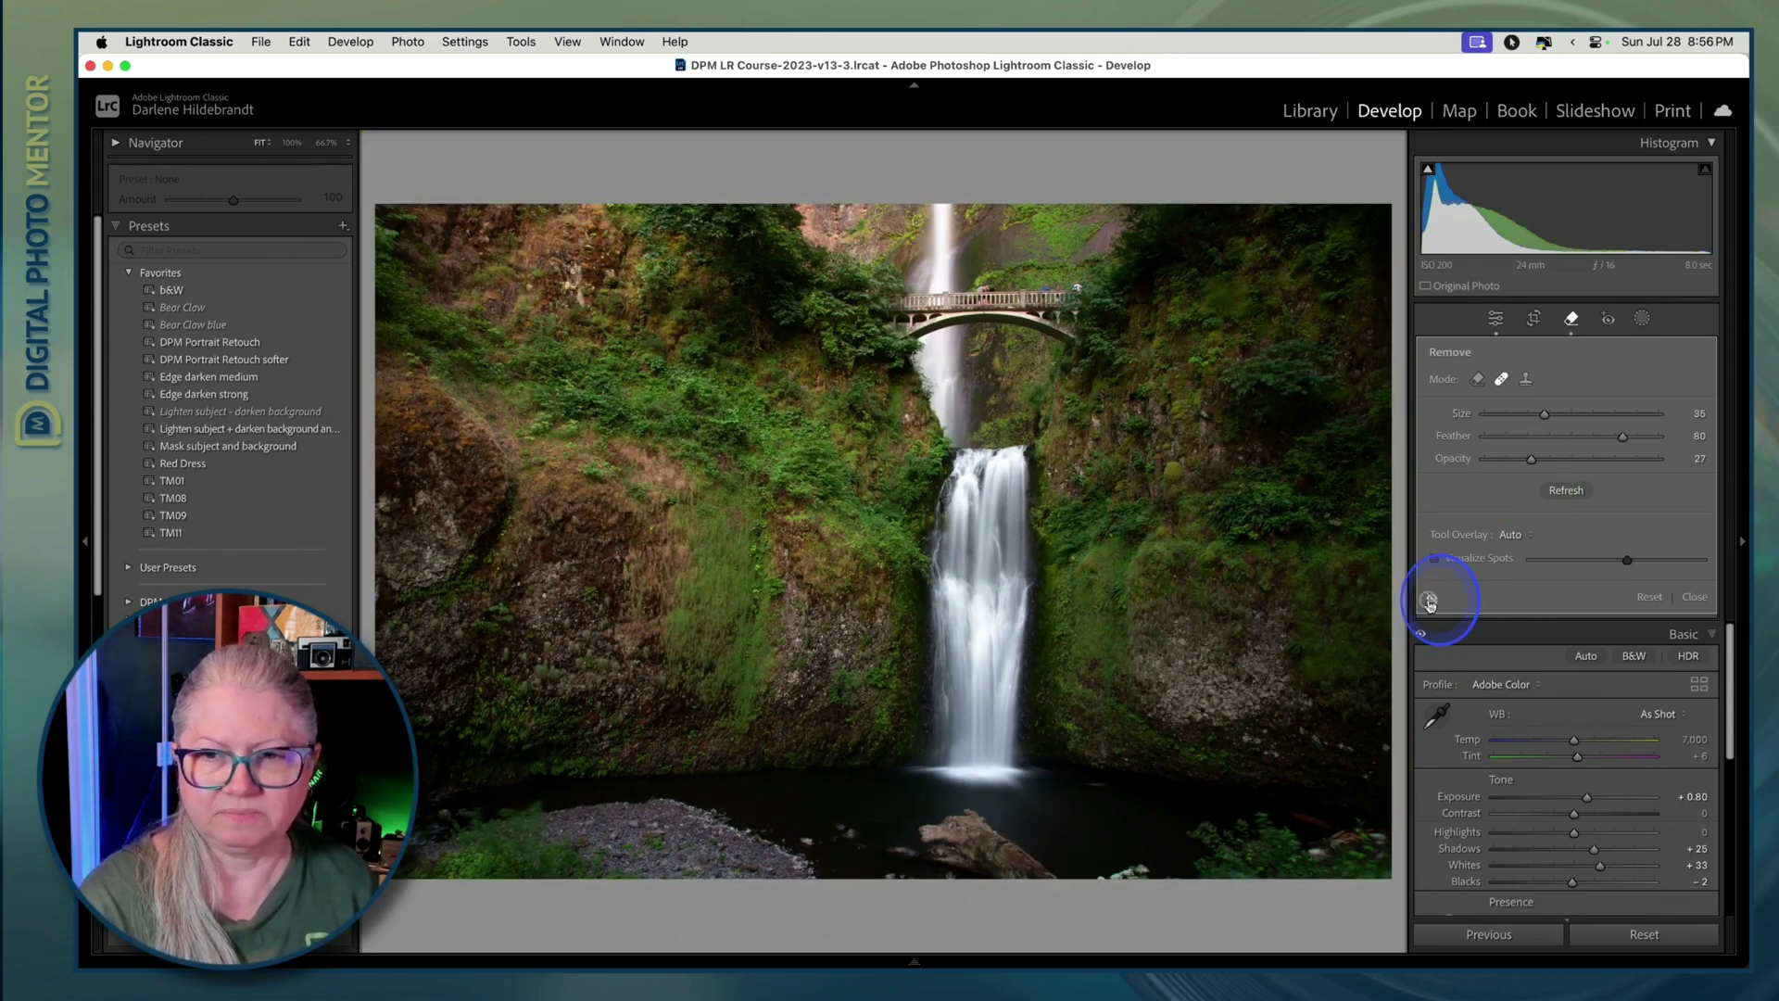
{"action": "left_click", "coordinate": [1431, 603]}
{"action": "left_click", "coordinate": [1431, 603]}
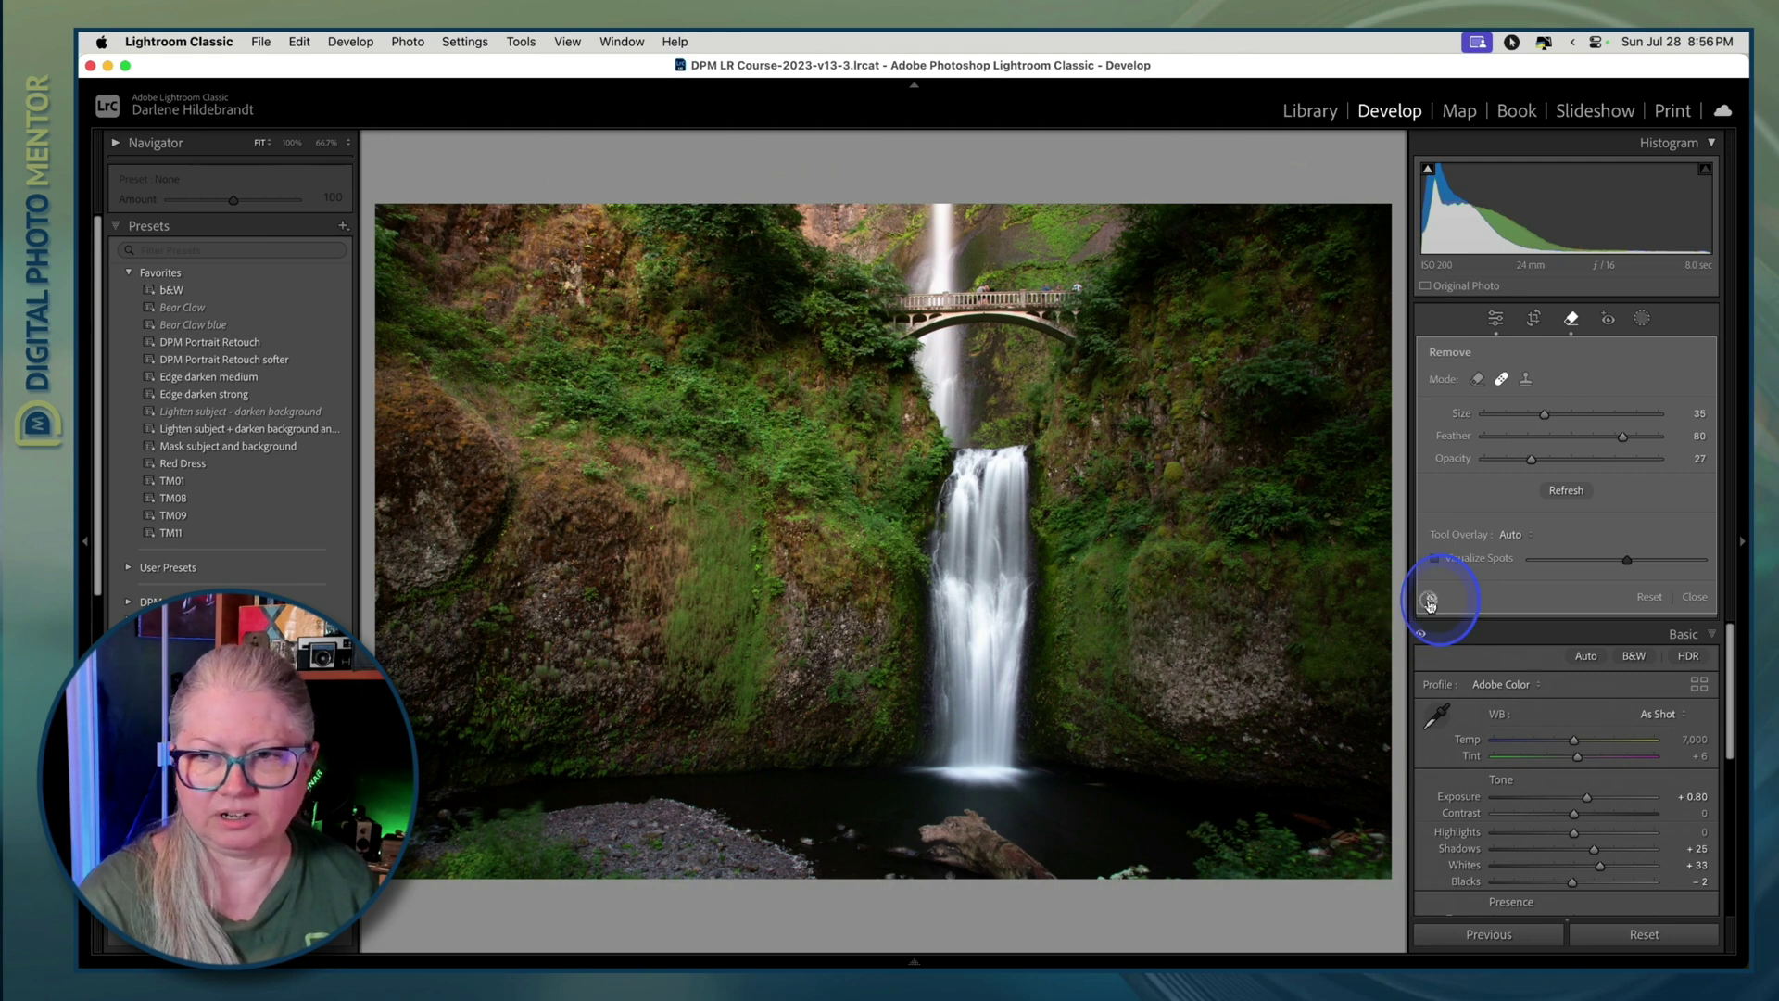
{"action": "left_click", "coordinate": [1431, 603]}
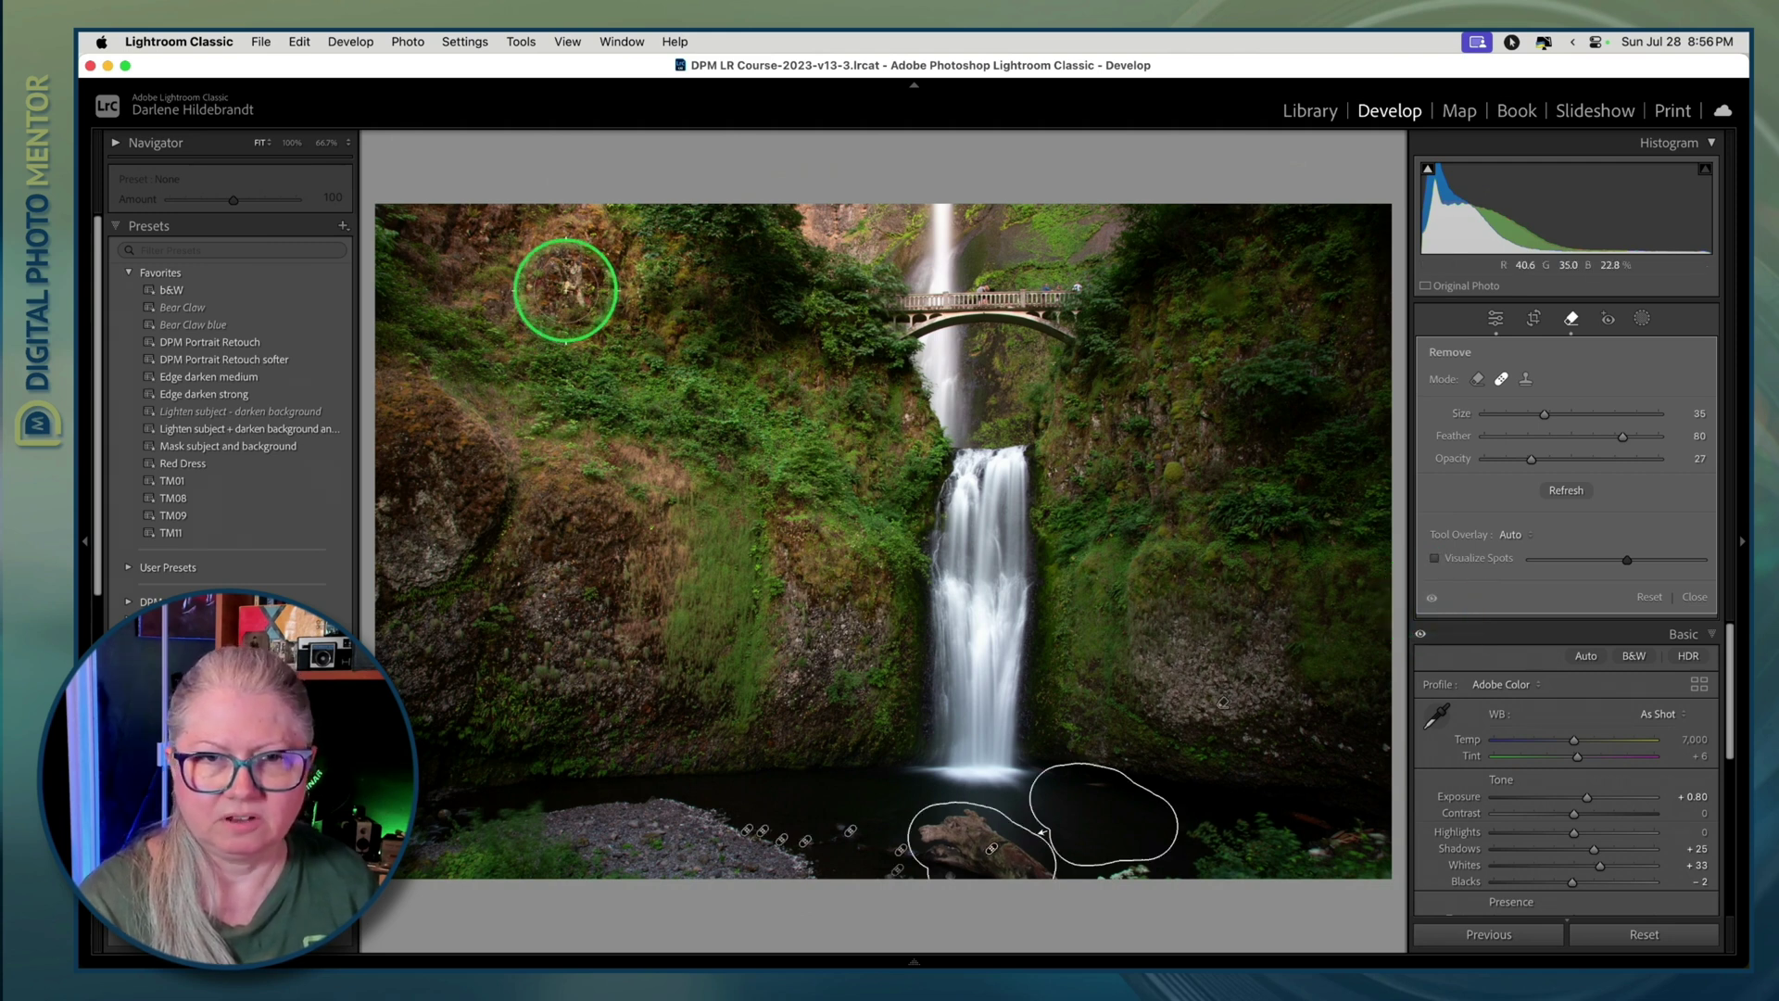
Step: Add size-12 heal spots on the upper-left cliff, the waterfall's left edge and the right cliff
{"action": "left_click", "coordinate": [572, 277]}
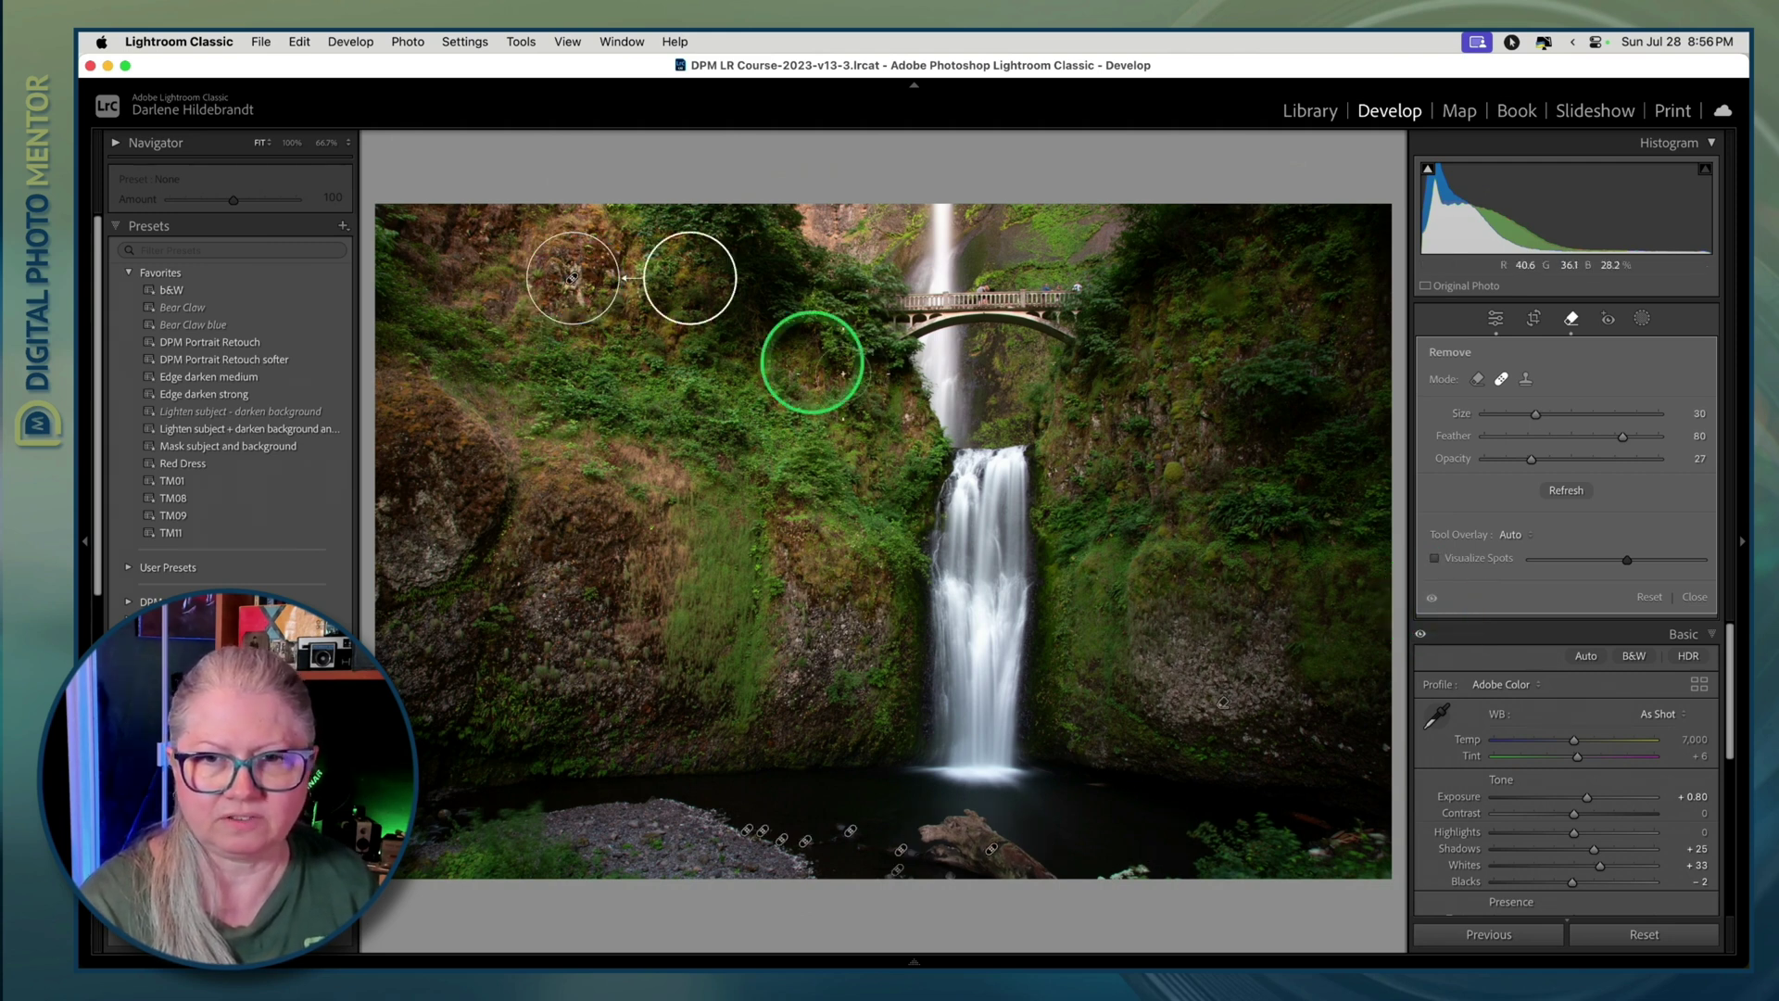
{"action": "scroll", "coordinate": [906, 414], "scroll_direction": "down", "scroll_amount": 5}
{"action": "left_click", "coordinate": [907, 422]}
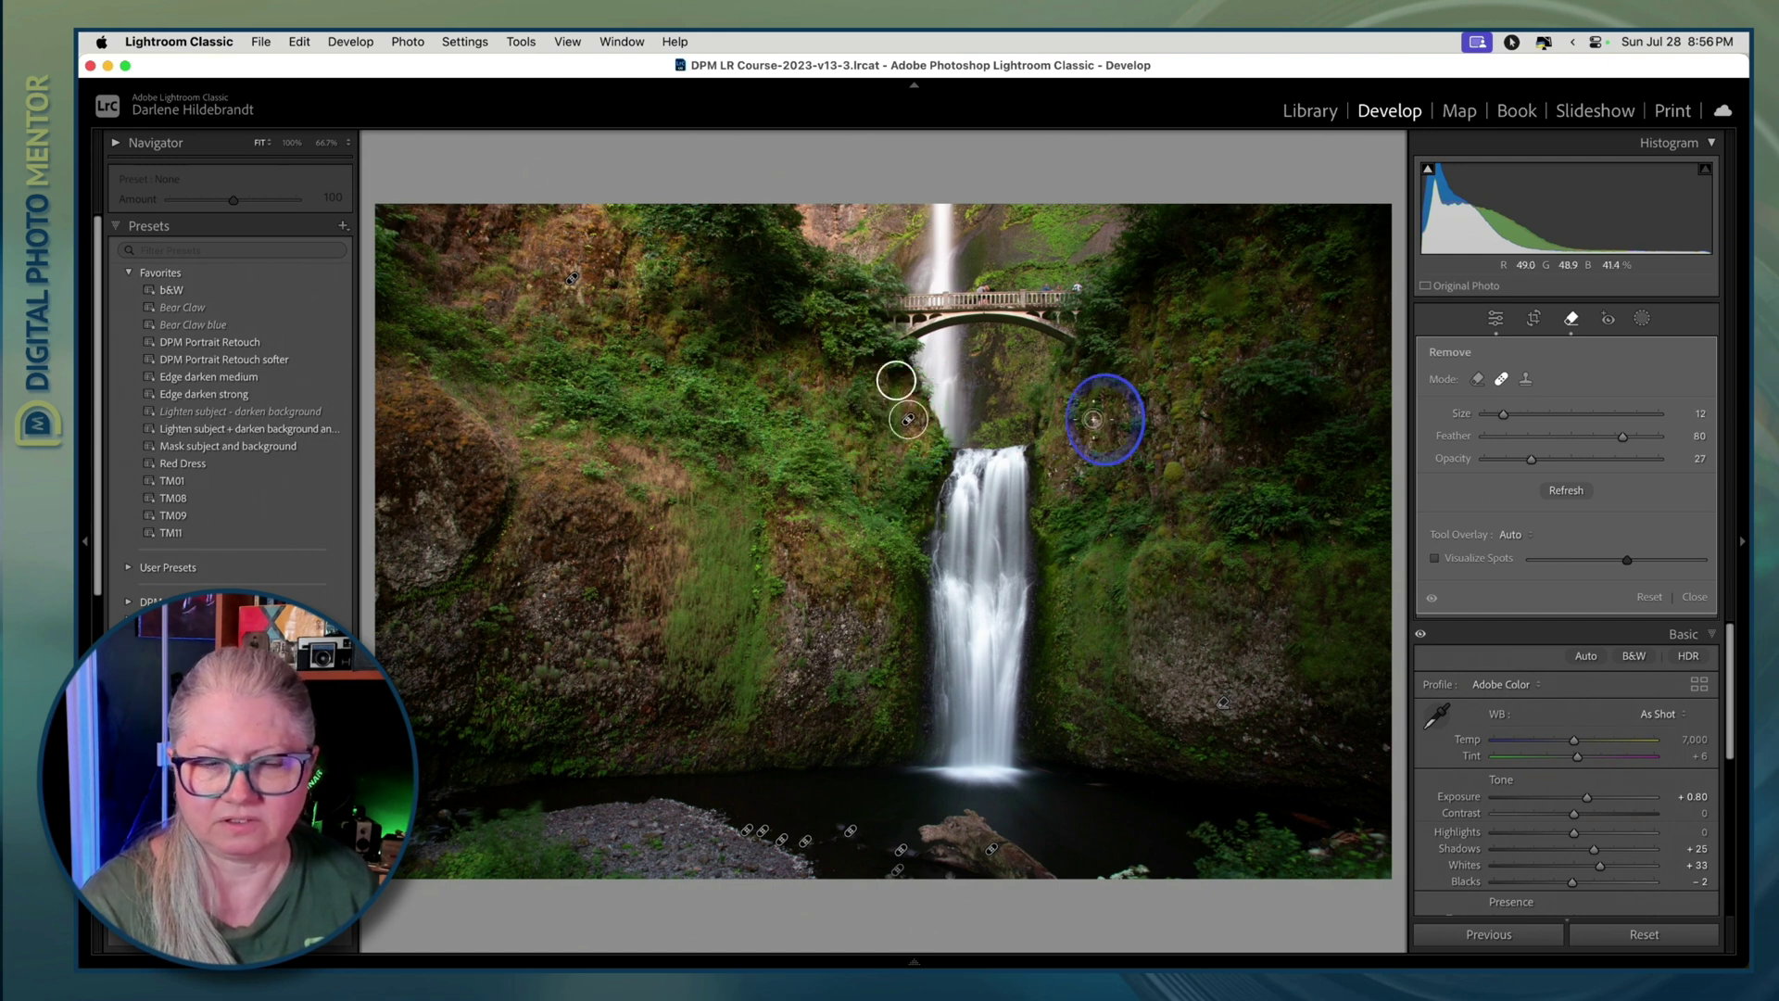
{"action": "left_click", "coordinate": [1093, 419]}
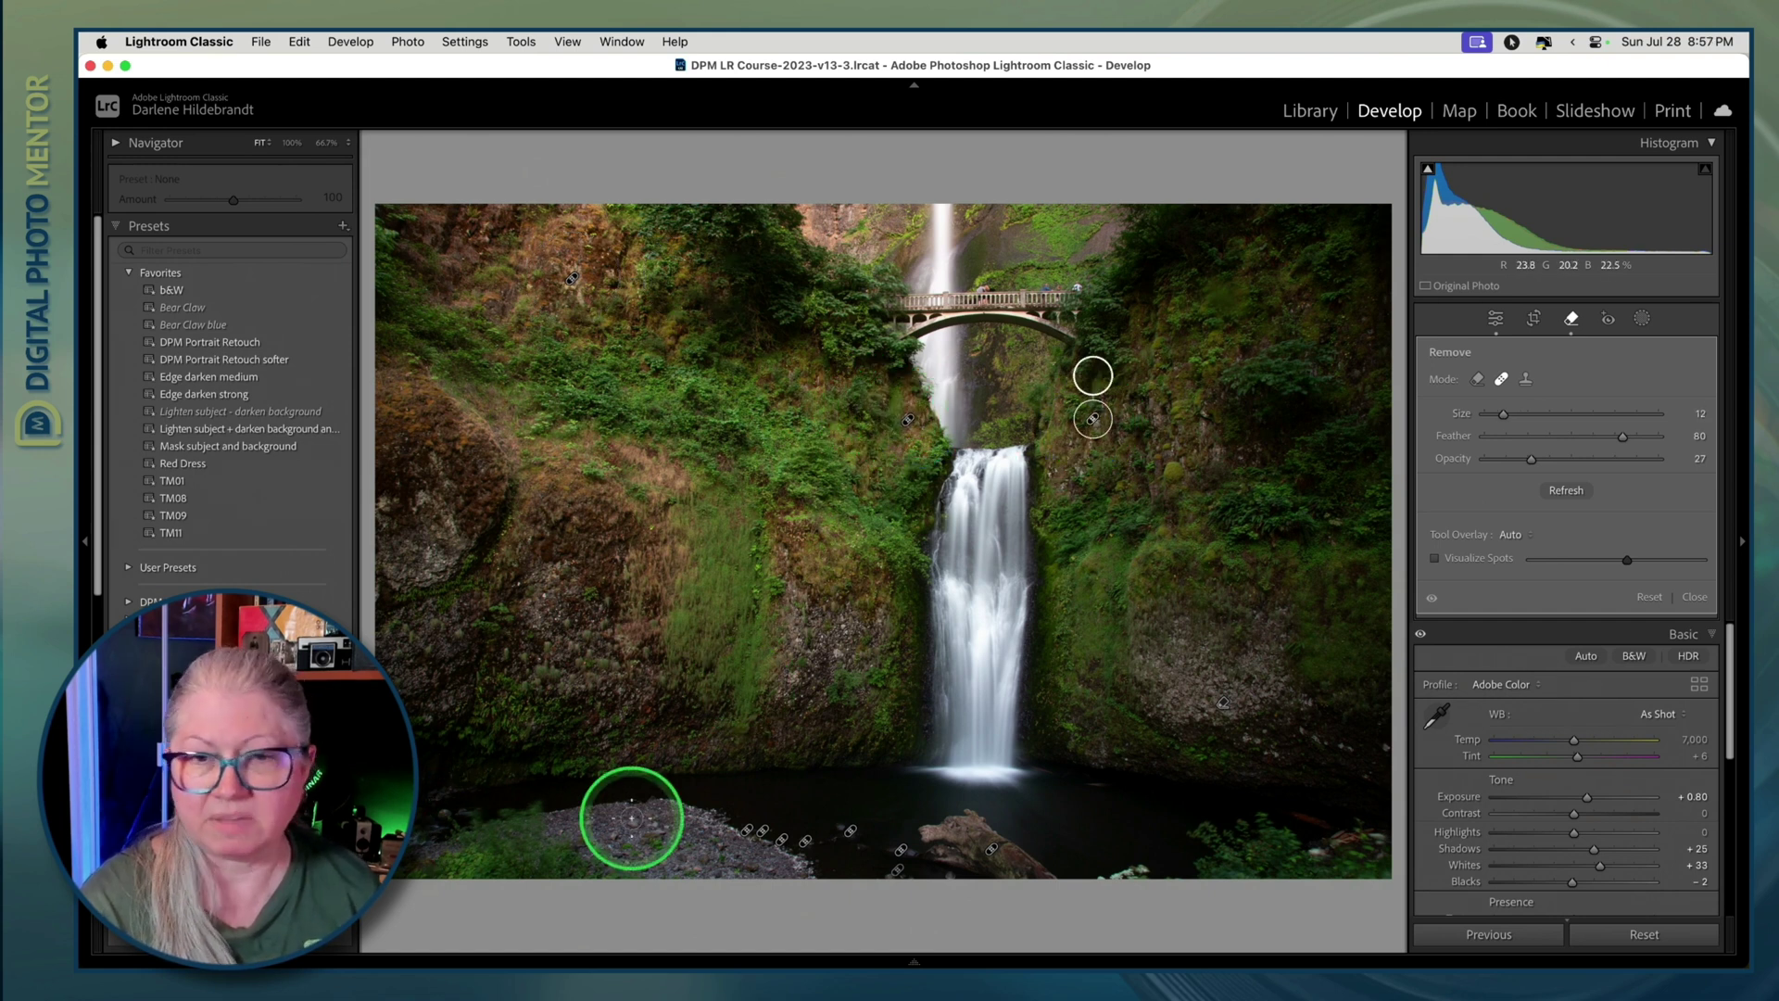